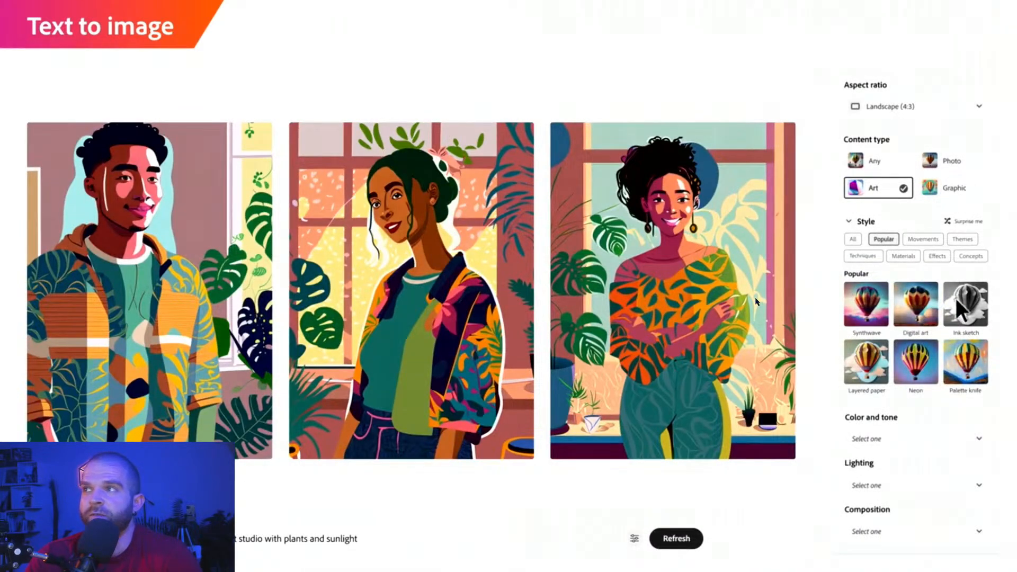
left_click(965, 304)
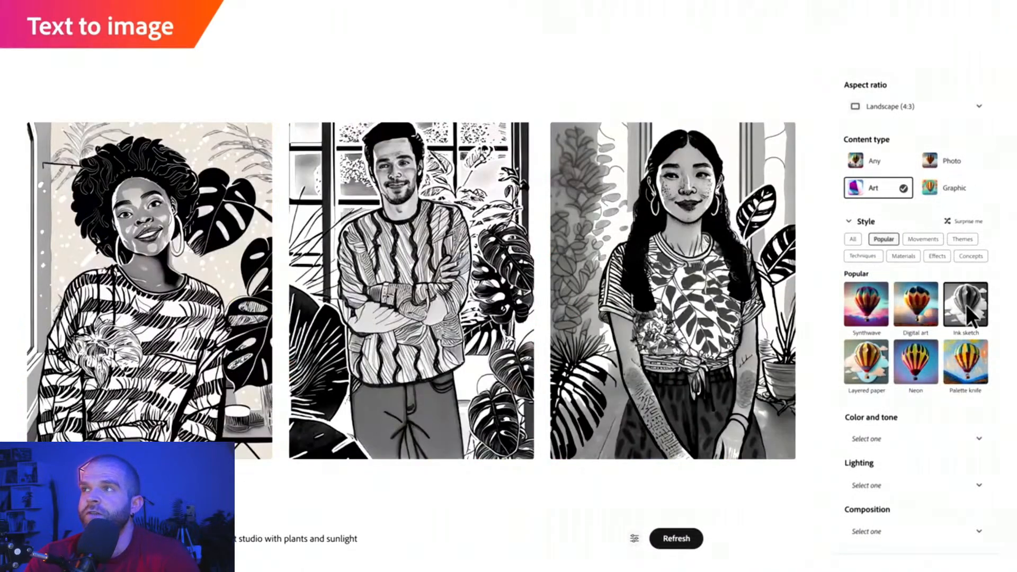
left_click(967, 160)
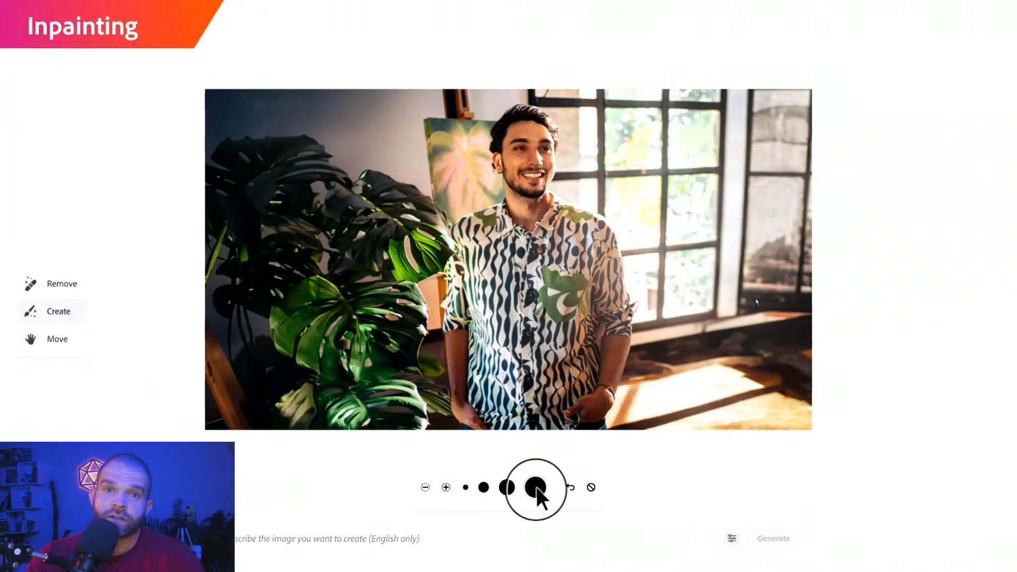
mouse_move(499, 215)
left_mouse_down()
mouse_move(445, 286)
mouse_move(469, 383)
mouse_move(599, 387)
left_mouse_up()
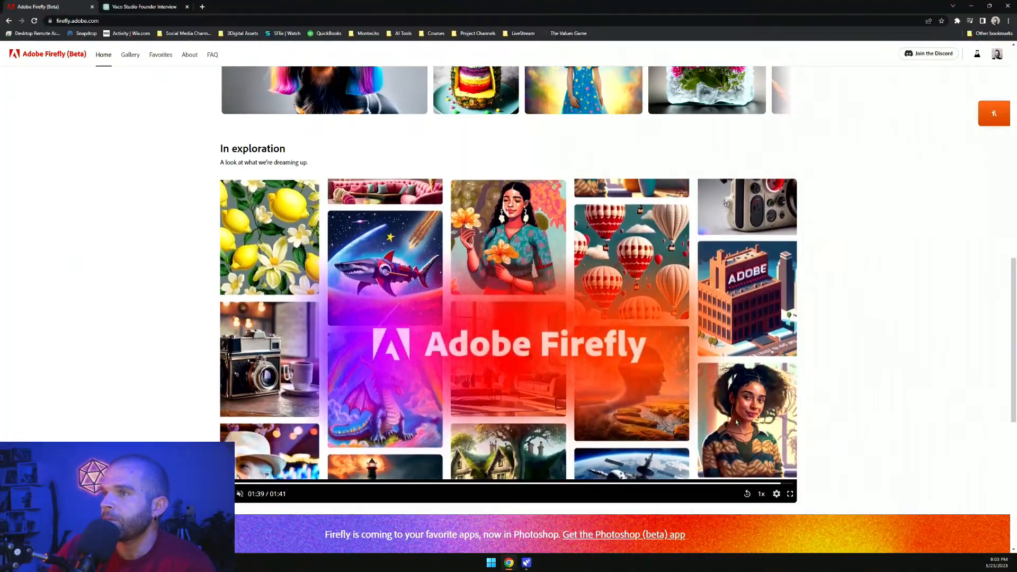
Browse the Firefly home page to review the available generative AI tools
scroll(379, 391, "up", 8)
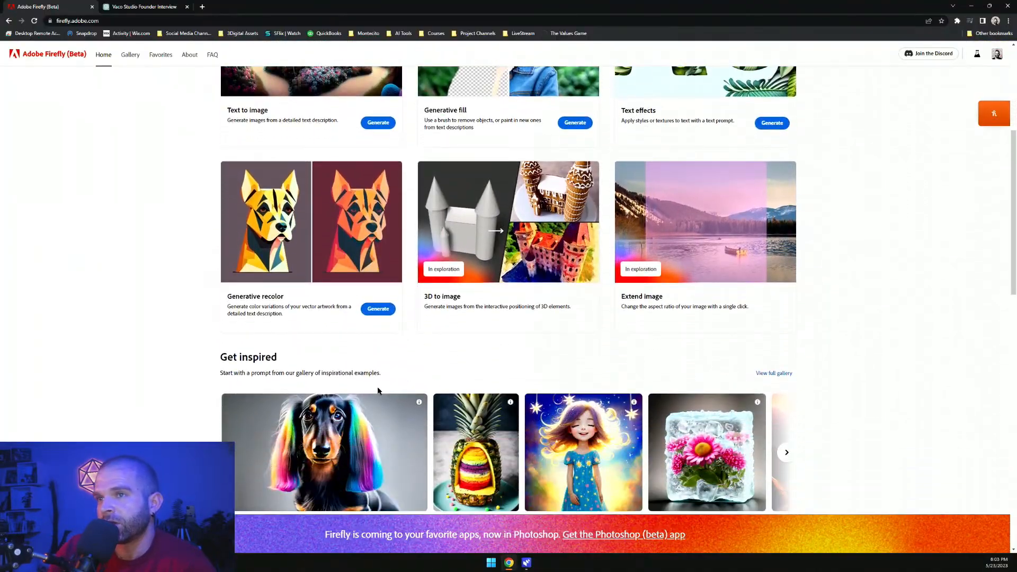
scroll(378, 391, "down", 1)
scroll(444, 386, "up", 1)
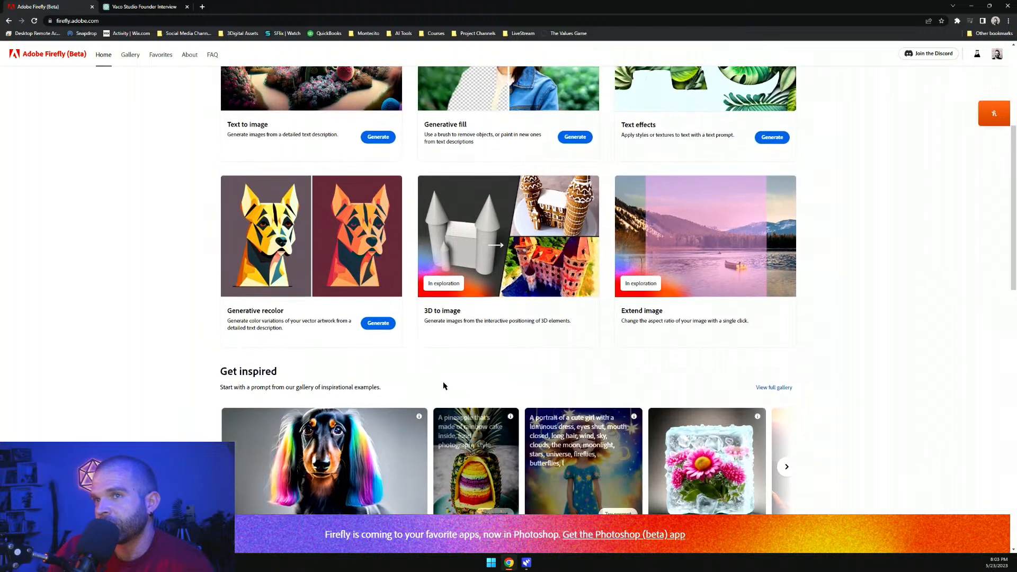
scroll(444, 385, "up", 3)
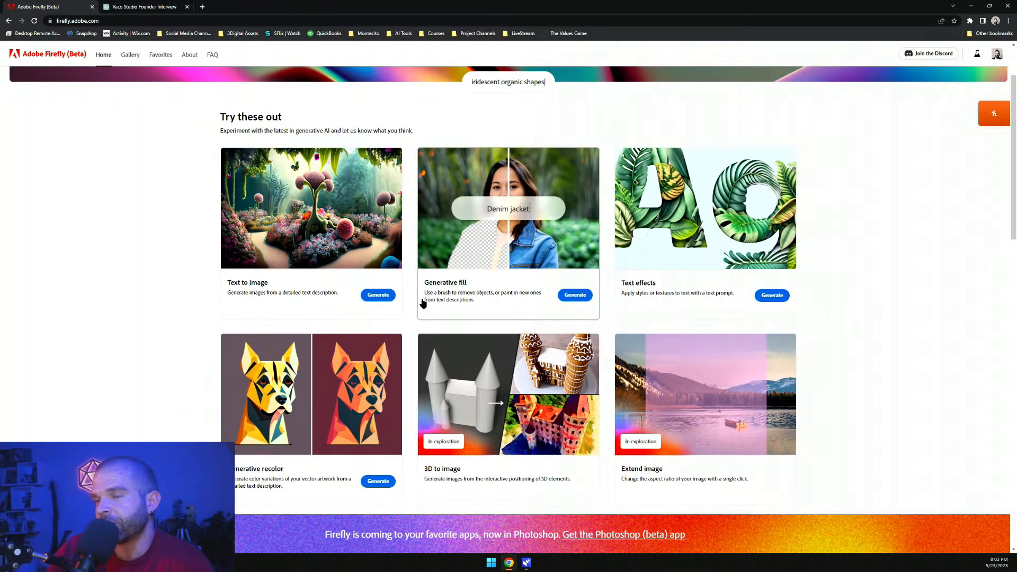
scroll(476, 384, "down", 1)
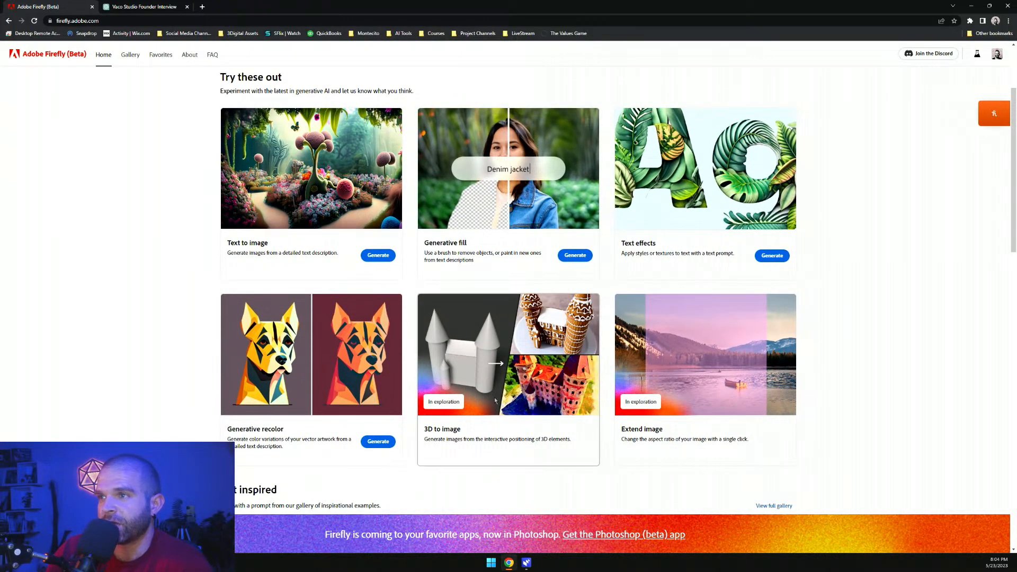
scroll(495, 401, "down", 15)
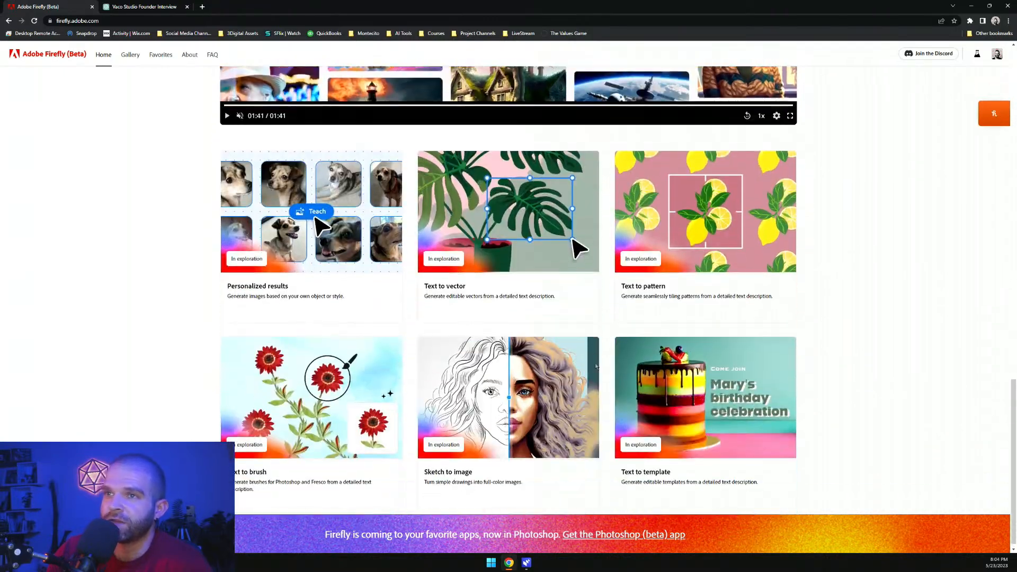
scroll(596, 367, "up", 15)
scroll(518, 370, "down", 1)
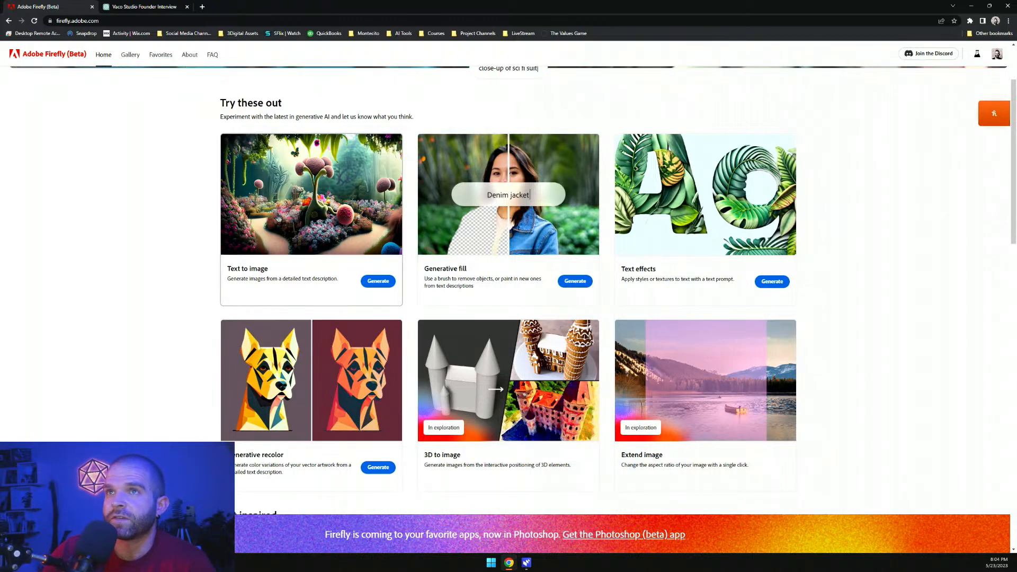
Open Text to image and load the gallery prompt for a pineapple made of rainbow cake
left_click(379, 282)
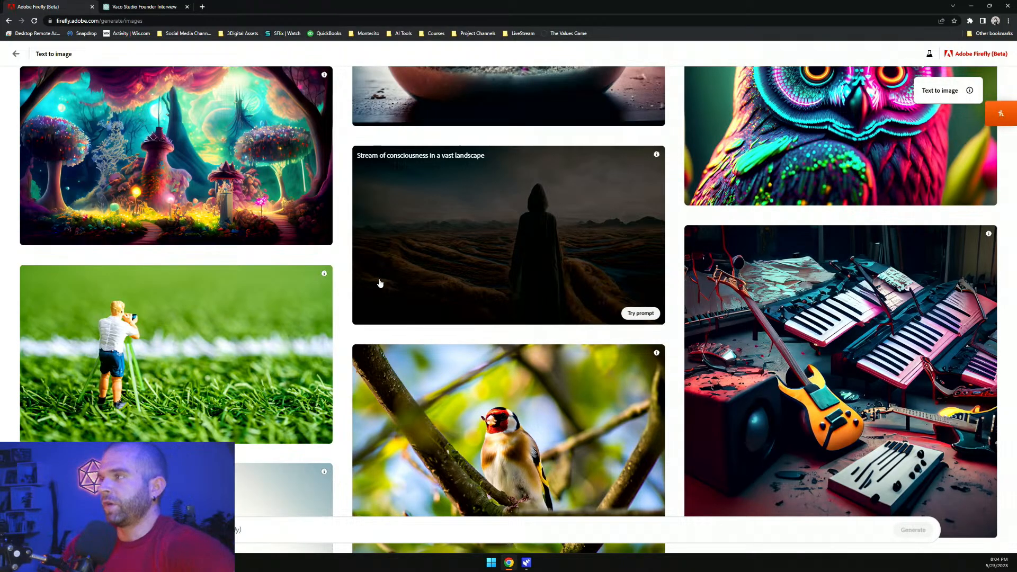
scroll(374, 282, "up", 15)
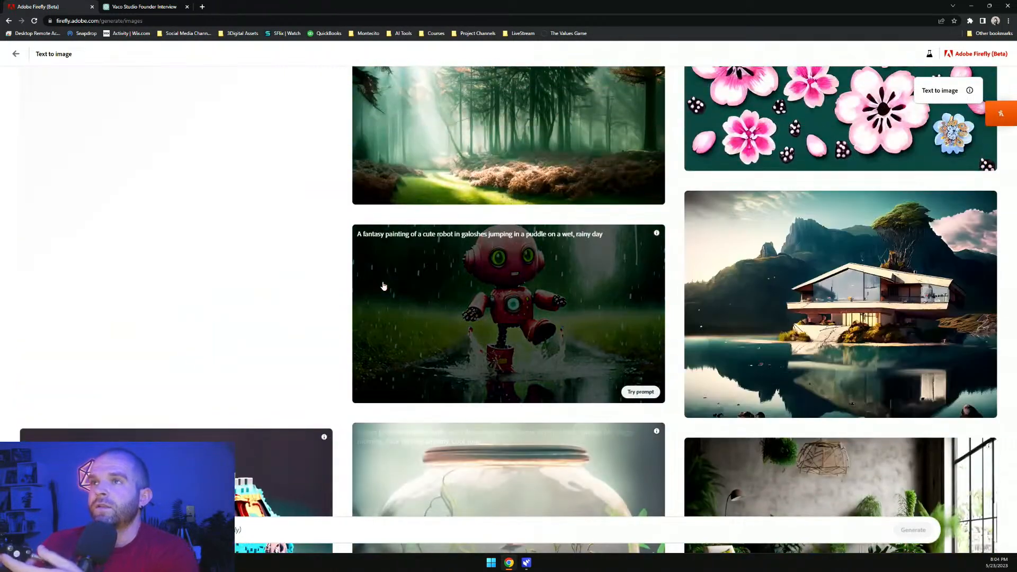
scroll(393, 322, "up", 15)
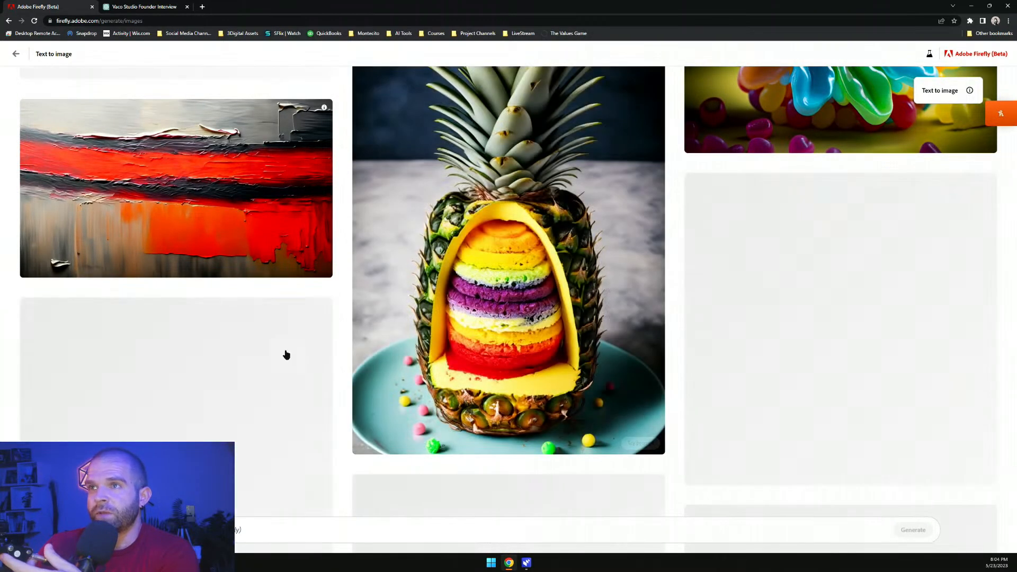
scroll(415, 364, "up", 2)
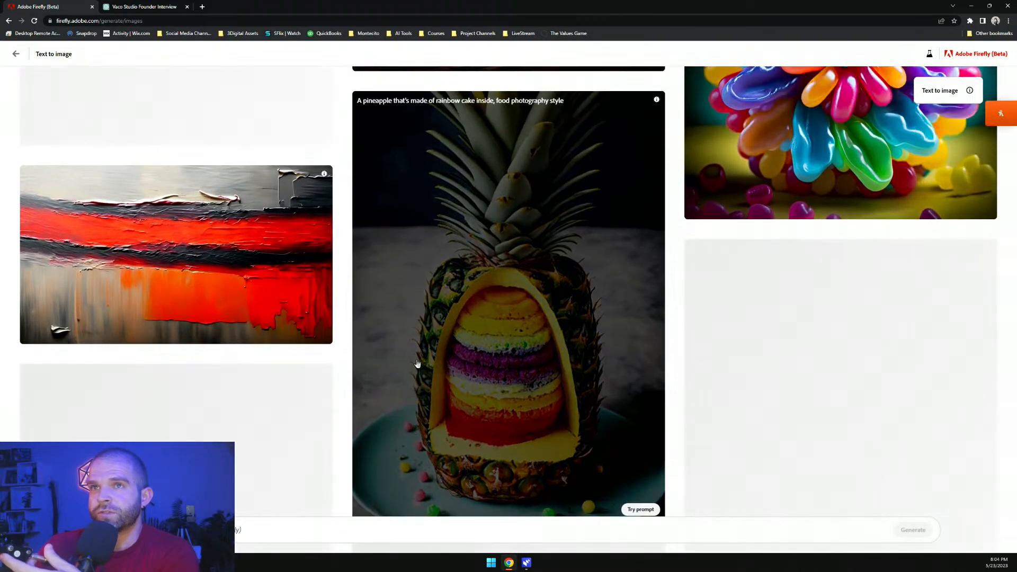
left_click(624, 249)
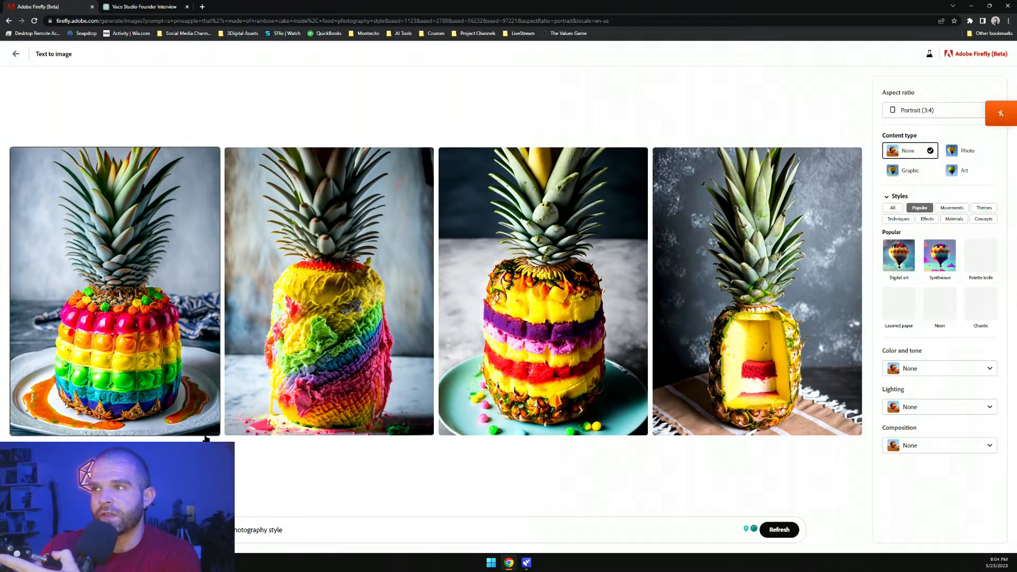
Generate images for the prompt 'a car in the shape of a pencil'
mouse_move(209, 433)
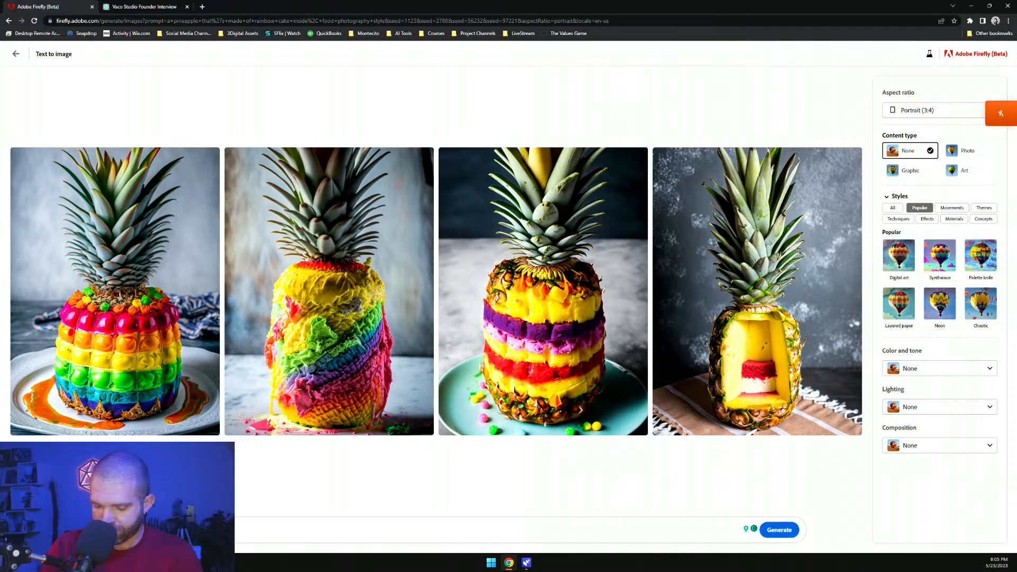
left_click(792, 529)
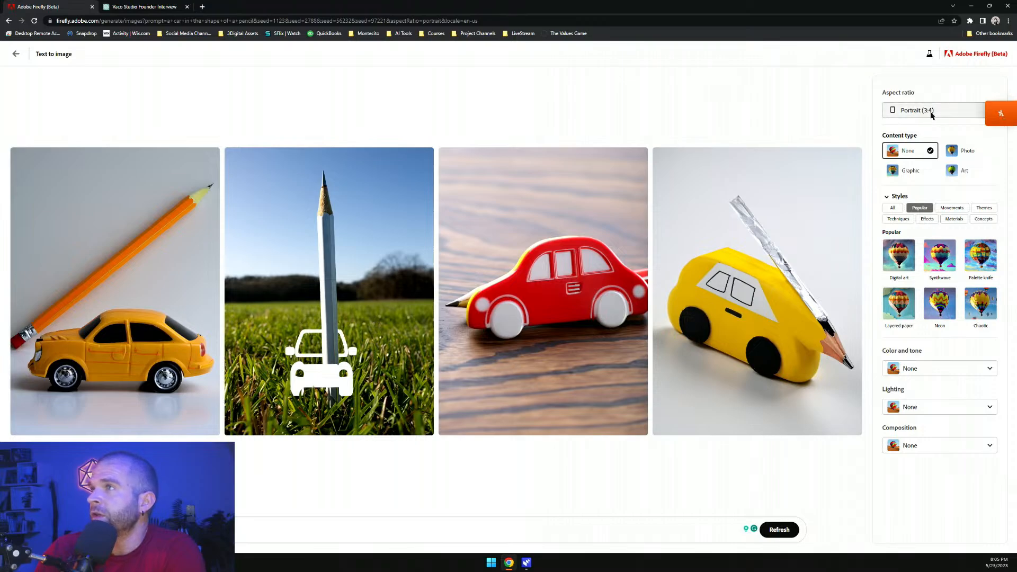
Change the aspect ratio to Square (1:1) and regenerate the pencil-car images
left_click(929, 110)
left_click(911, 115)
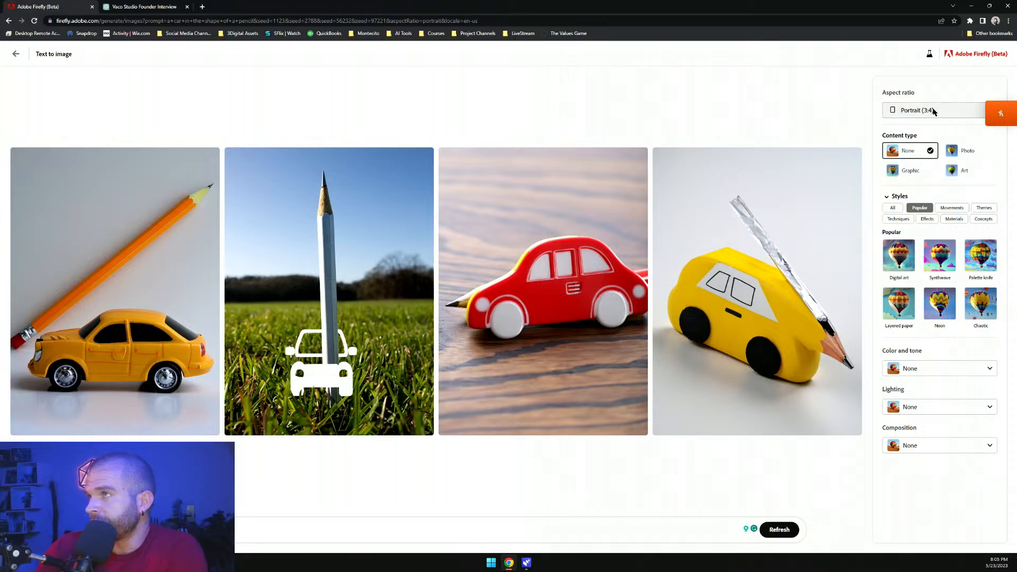
left_click(934, 111)
left_click(935, 165)
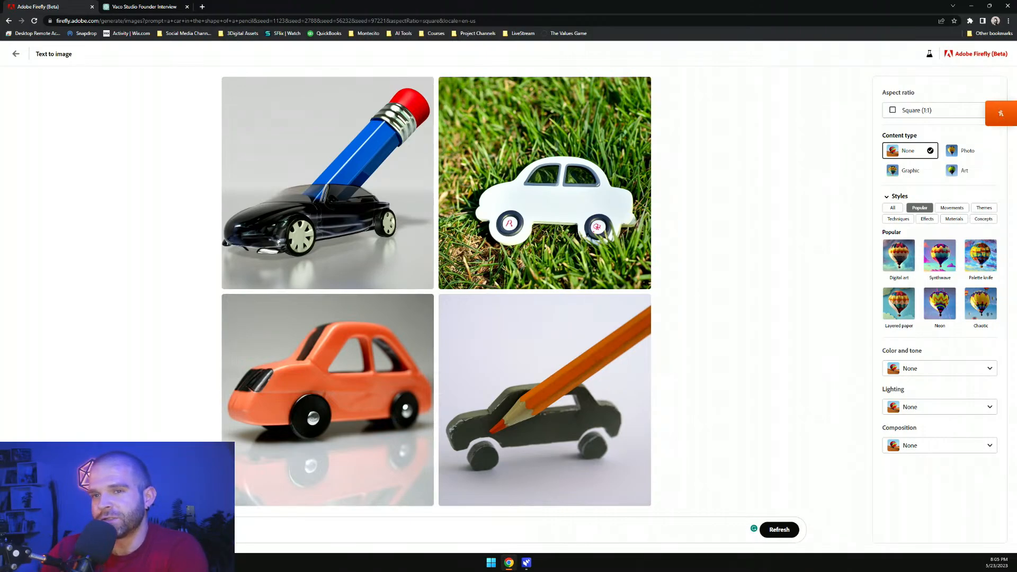
Replace the prompt with 'a jar of metal fluid spilling out' and generate new images
key("BackSpace")
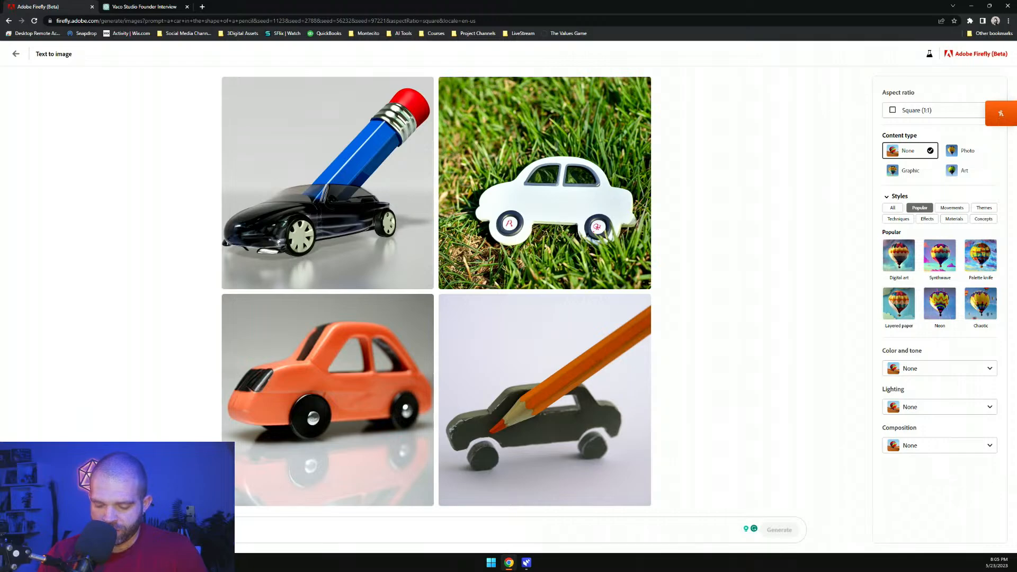
type("a")
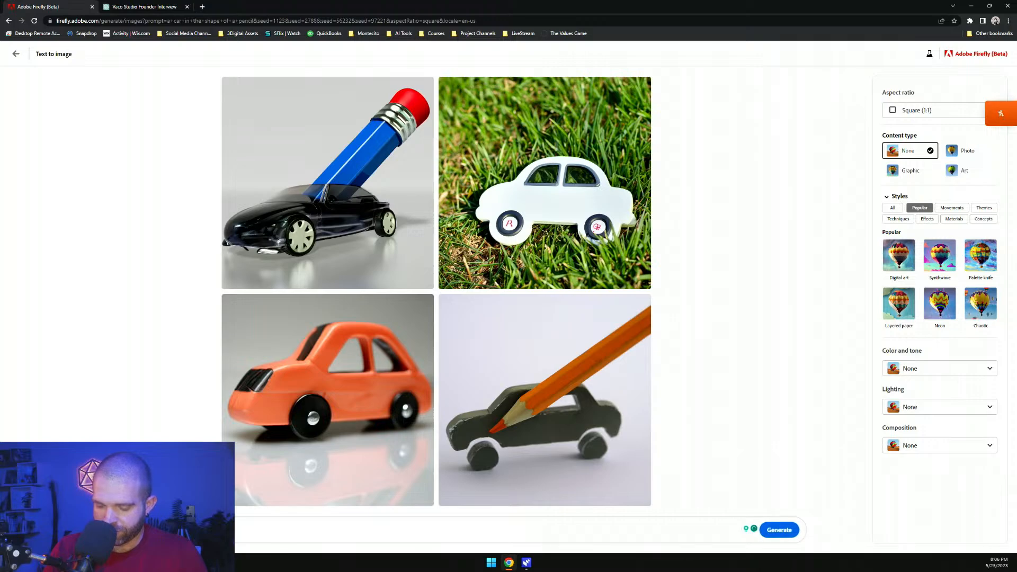
key("Return")
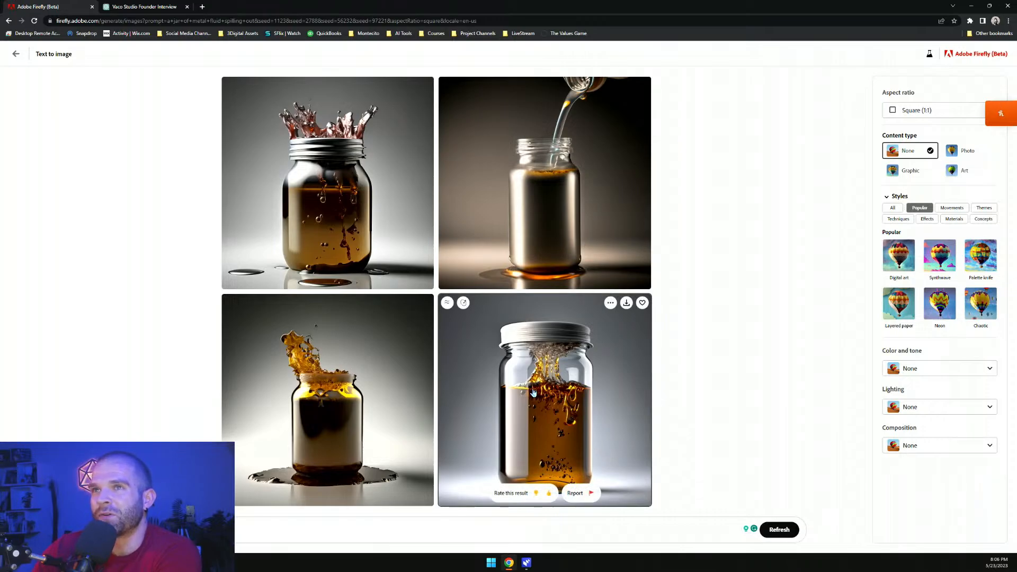
Return to the Text to image gallery and browse the example images and prompts
left_click(16, 53)
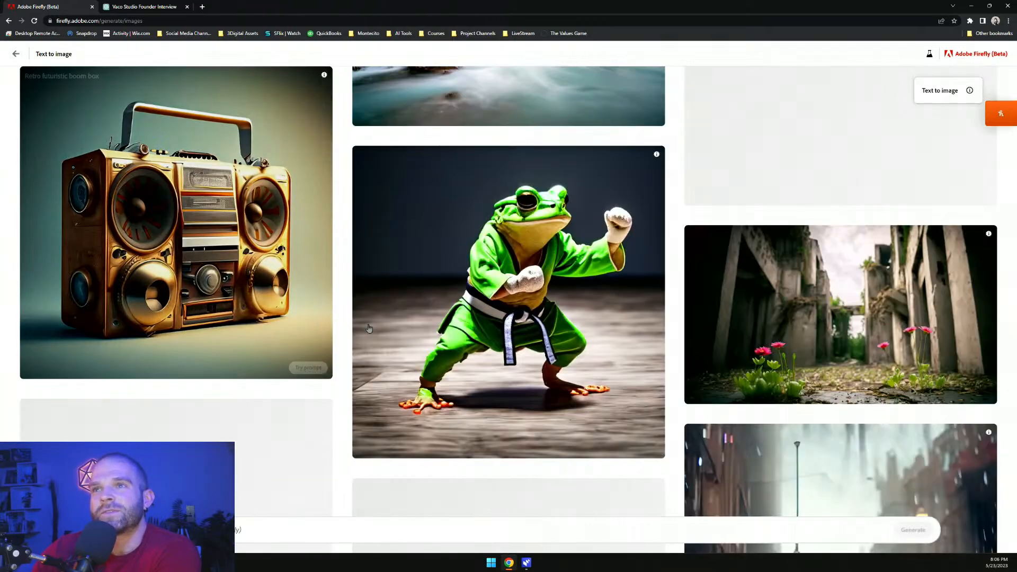
scroll(424, 398, "up", 5)
scroll(424, 399, "up", 12)
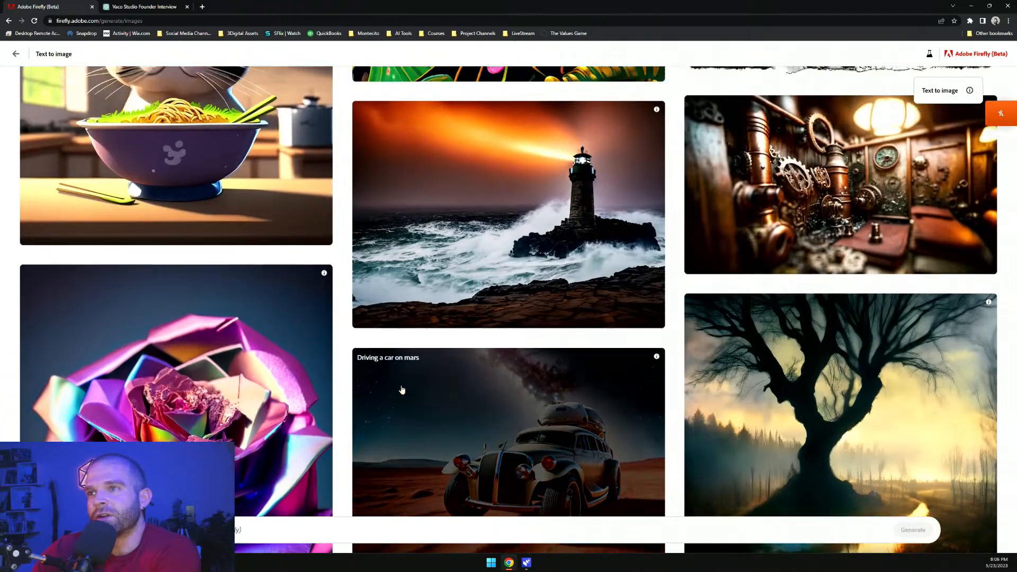
scroll(401, 410, "up", 10)
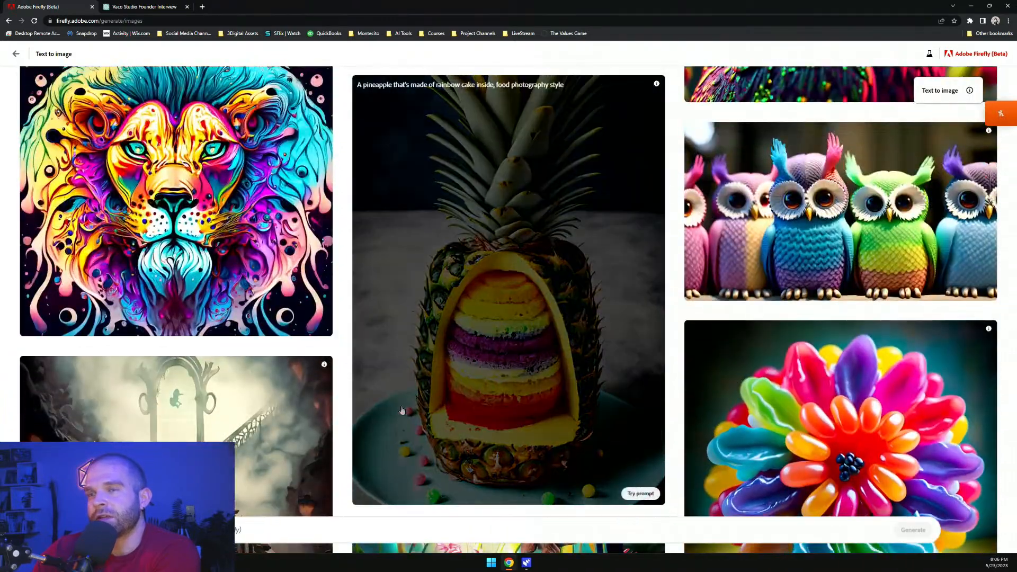
scroll(381, 411, "up", 12)
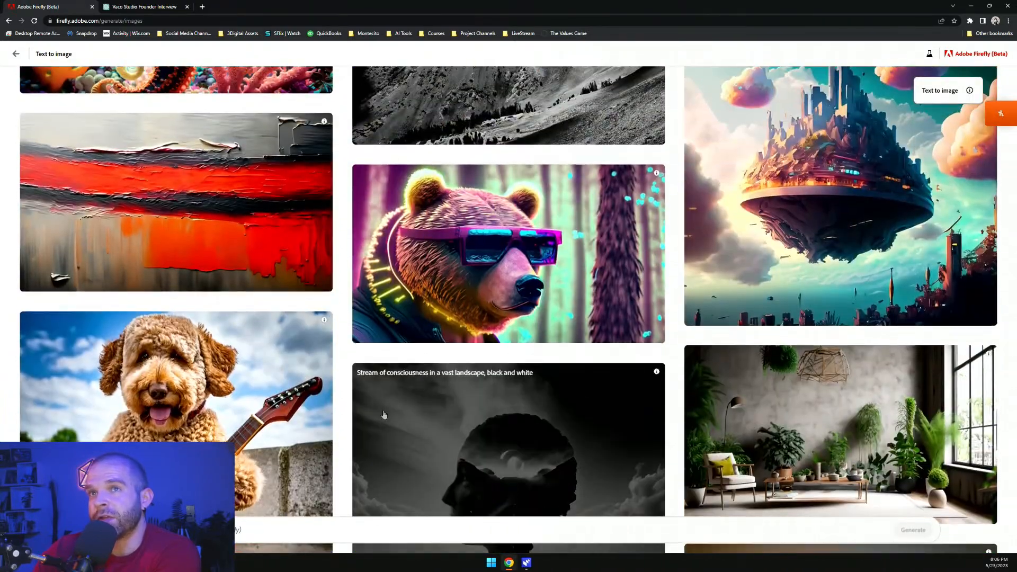
scroll(386, 415, "up", 12)
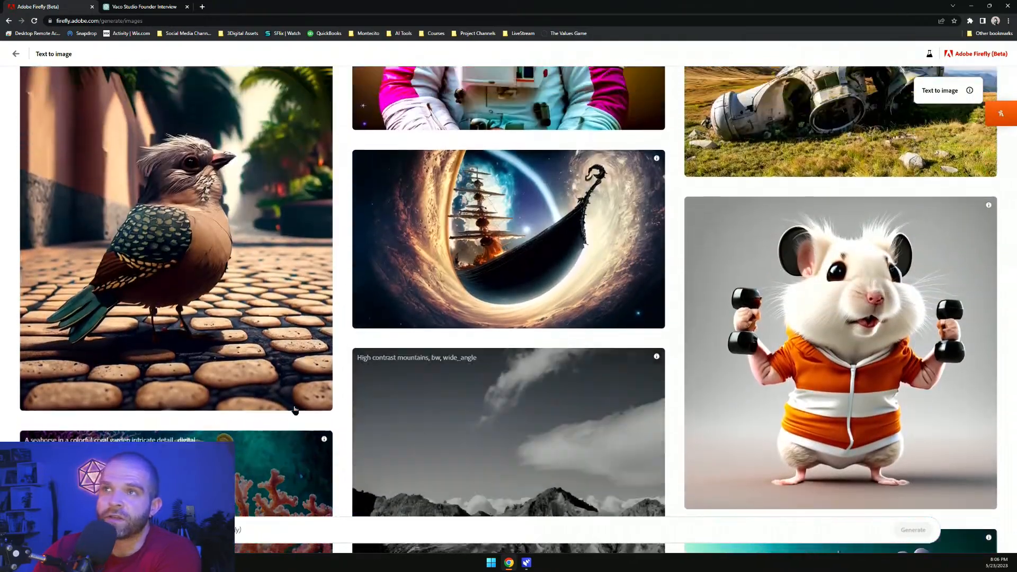
scroll(459, 285, "up", 5)
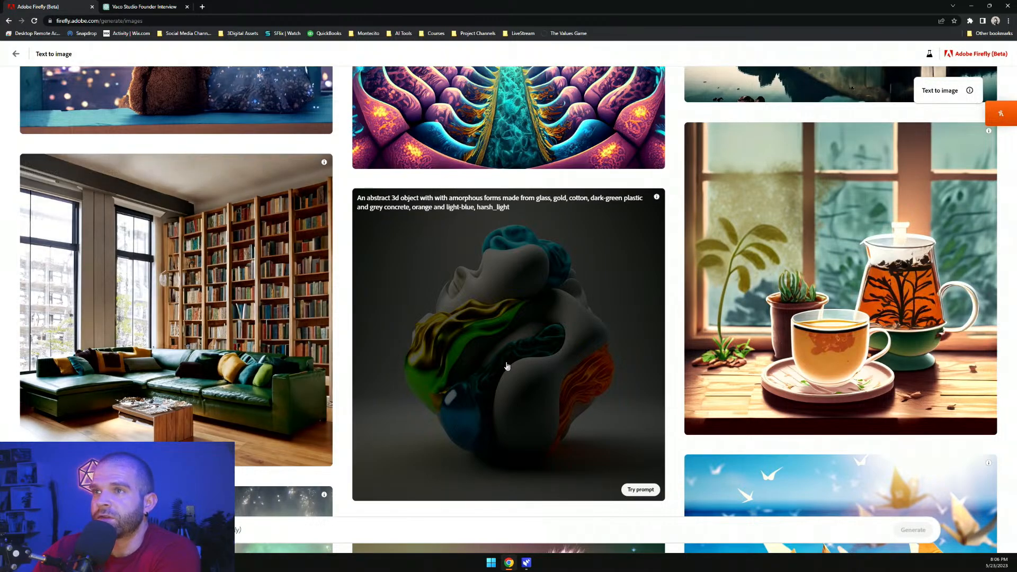
scroll(487, 350, "down", 1)
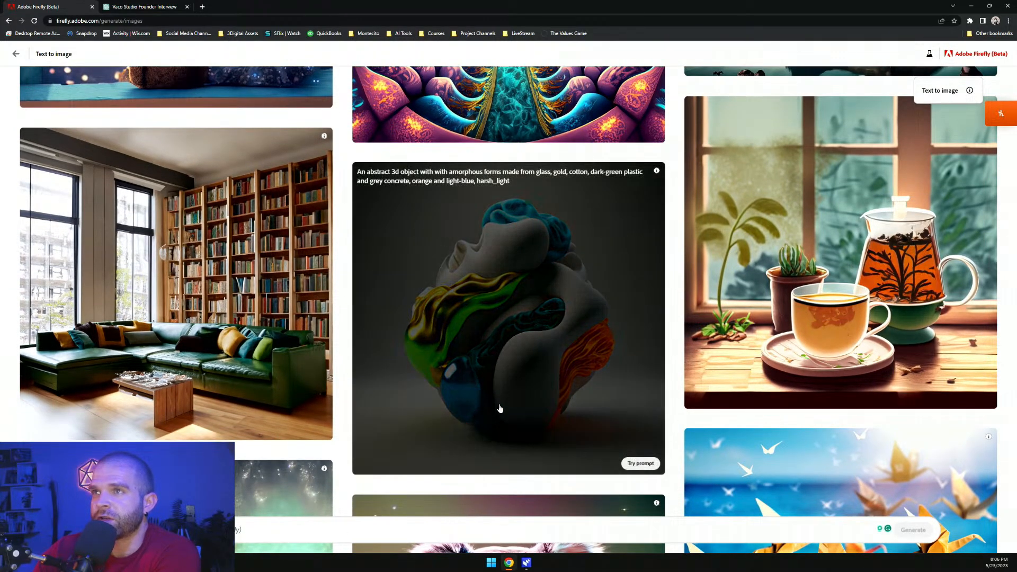
Generate images for 'an abstract cube with neon cmyk colors, abstract gradient, high detail, 8k, 3d render'
left_click(316, 529)
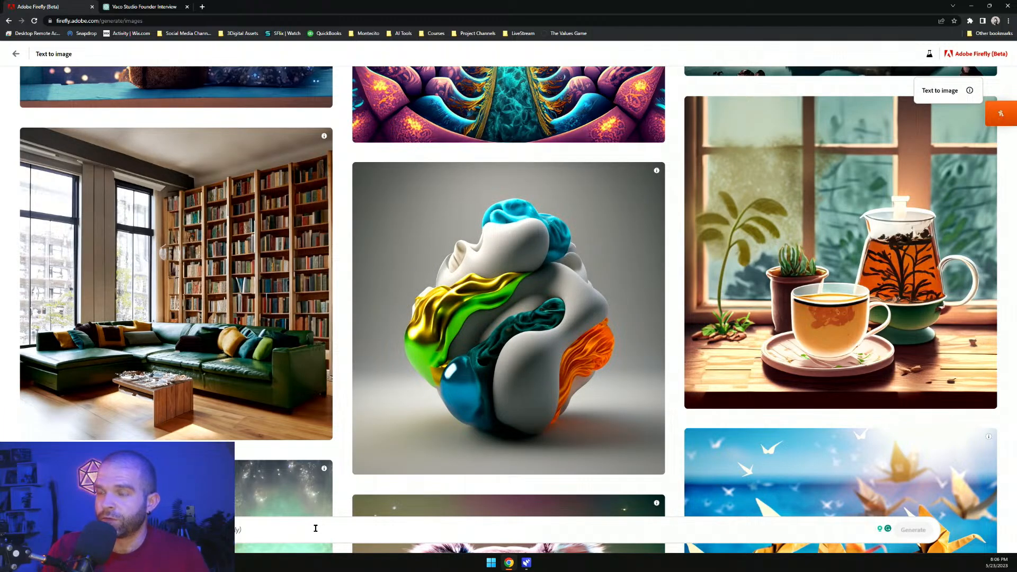
type("a")
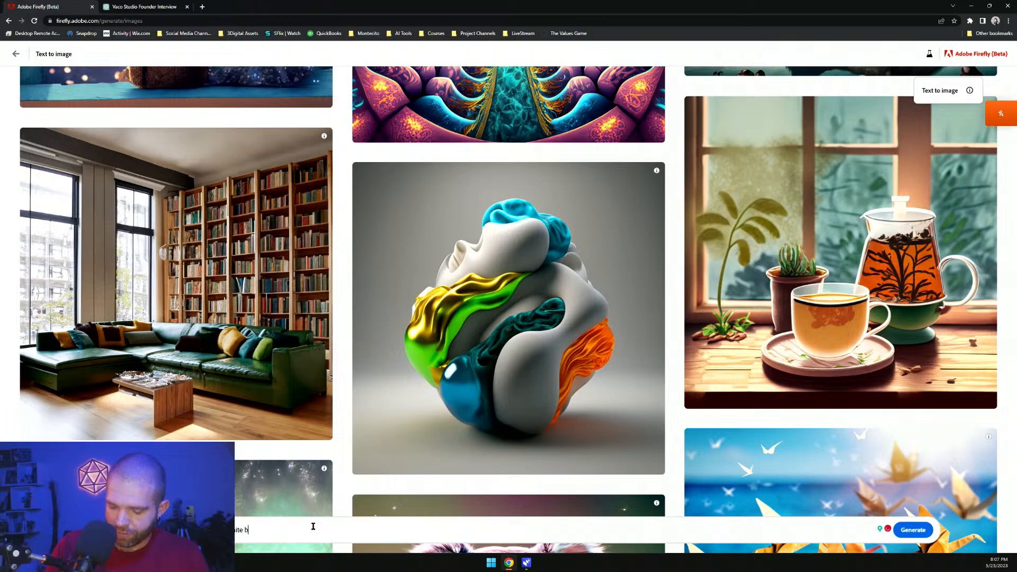
key("BackSpace")
key("BackSpace")
key("BackSpace")
key("BackSpace")
key("BackSpace")
key("BackSpace")
key("BackSpace")
key("BackSpace")
key("BackSpace")
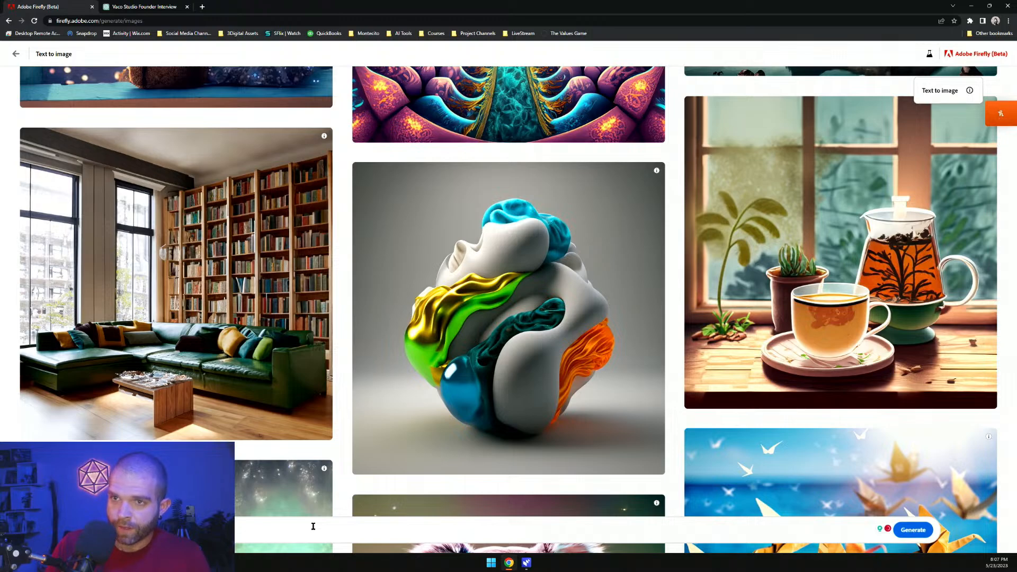
type("grea")
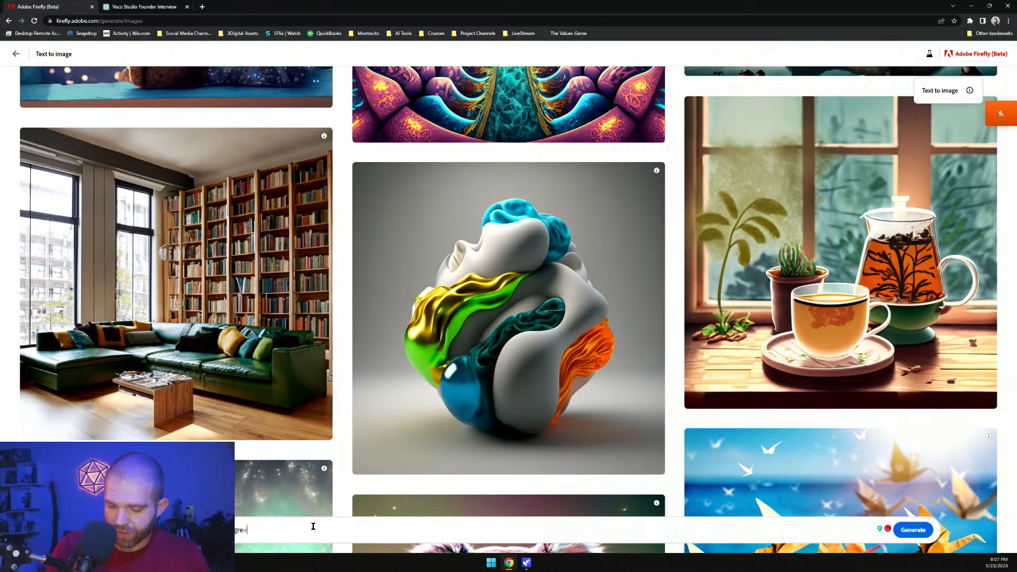
type("ient, ")
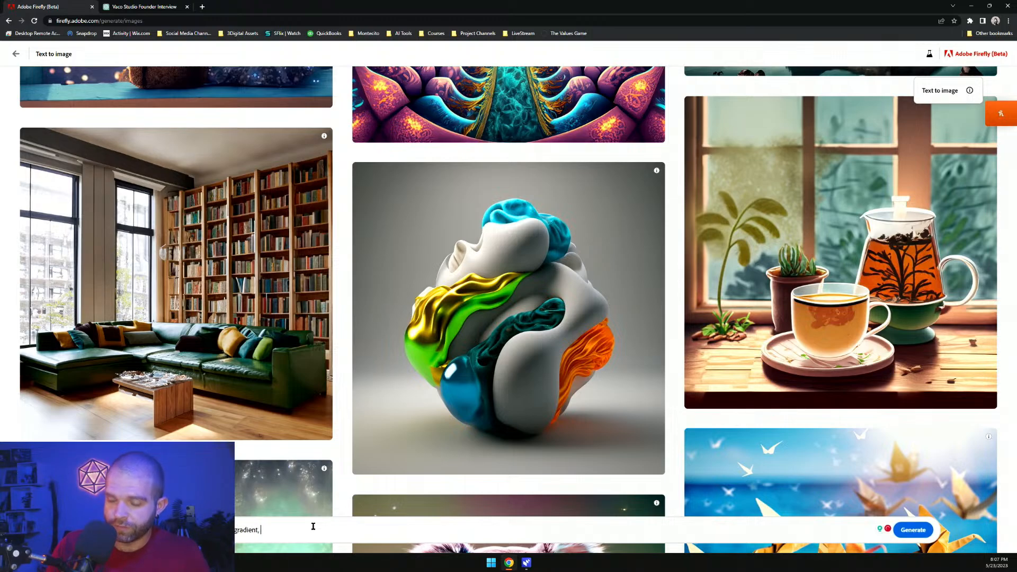
type("high detail, 8k,")
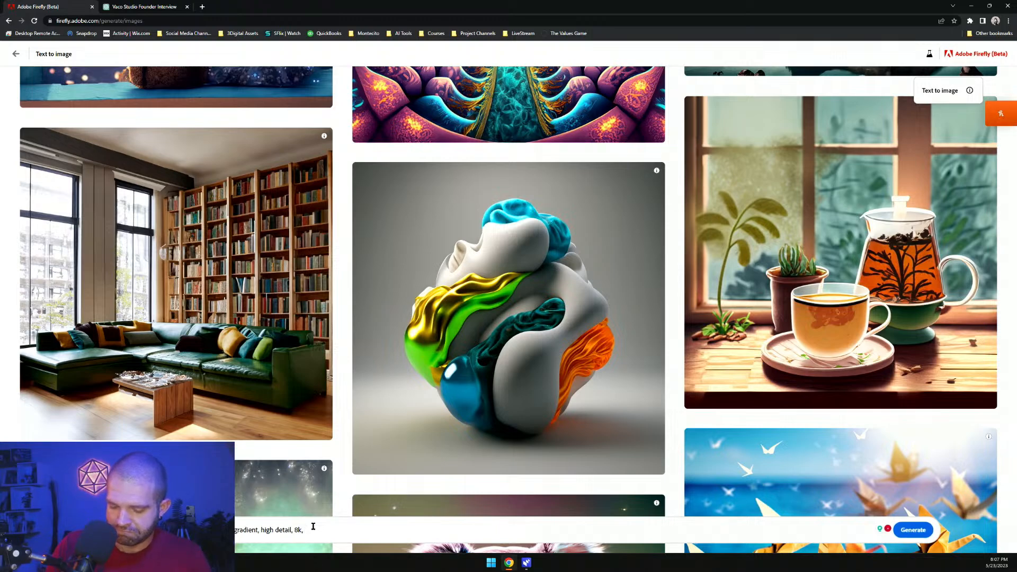
type("nder")
key("Return")
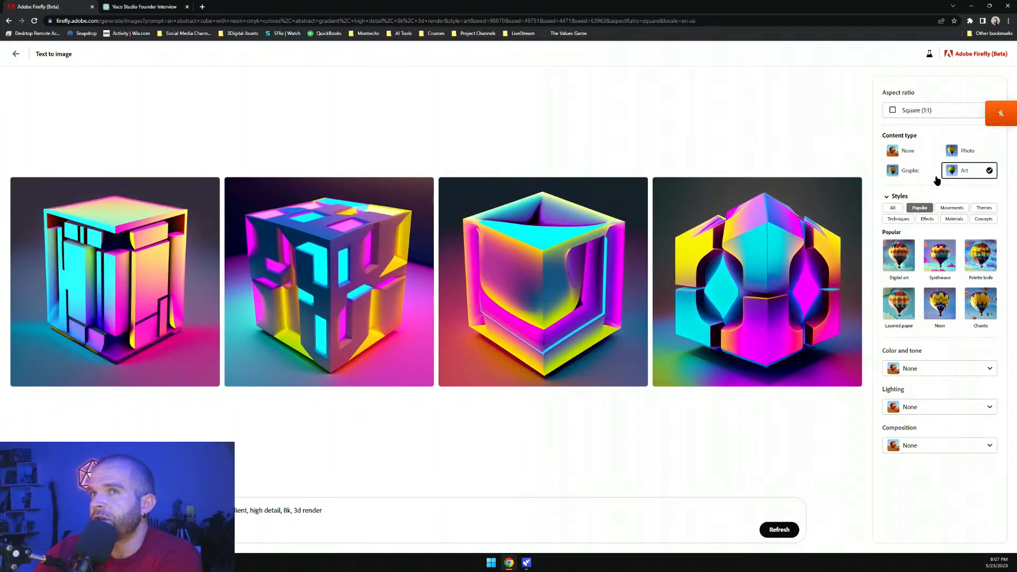
Switch the content type to Photo, show all styles, and add the Minimalism style
left_click(977, 154)
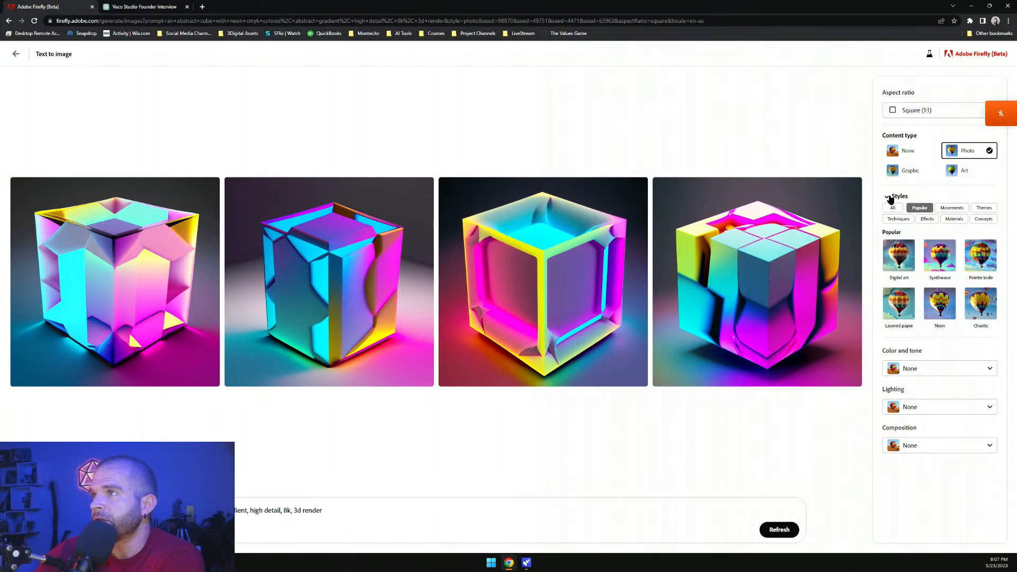
left_click(898, 197)
left_click(898, 197)
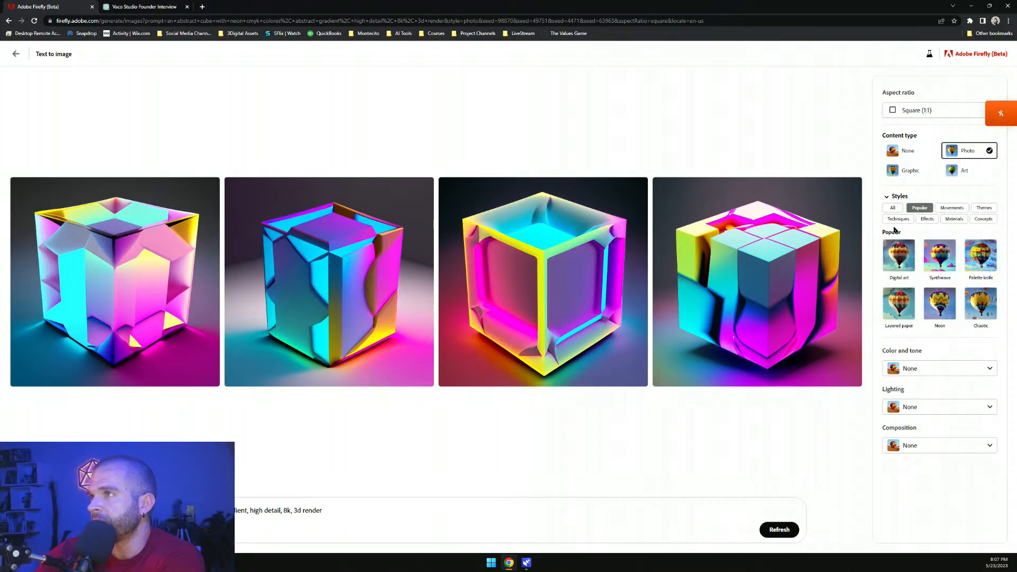
left_click(893, 208)
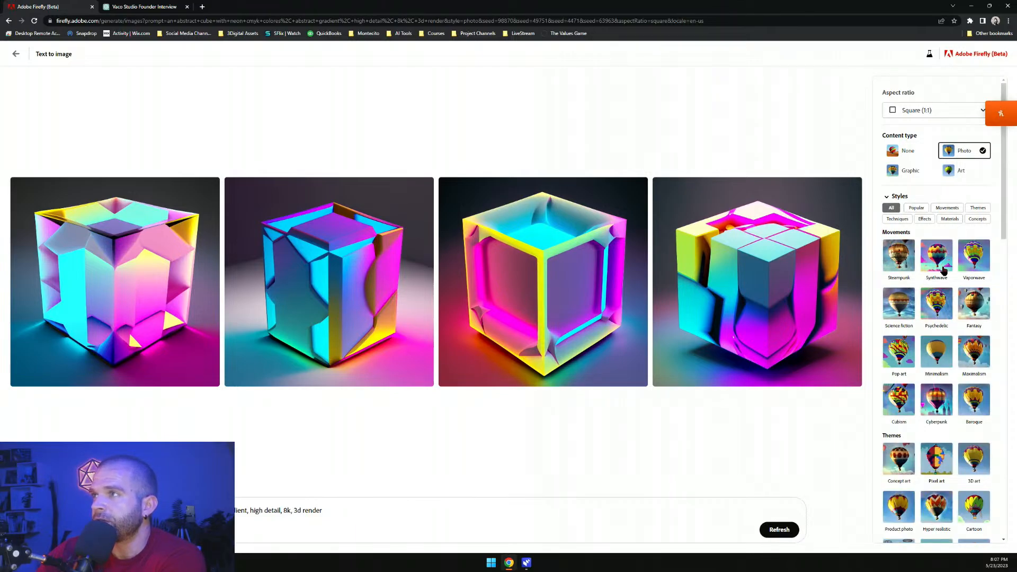
scroll(918, 225, "down", 1)
scroll(919, 225, "down", 2)
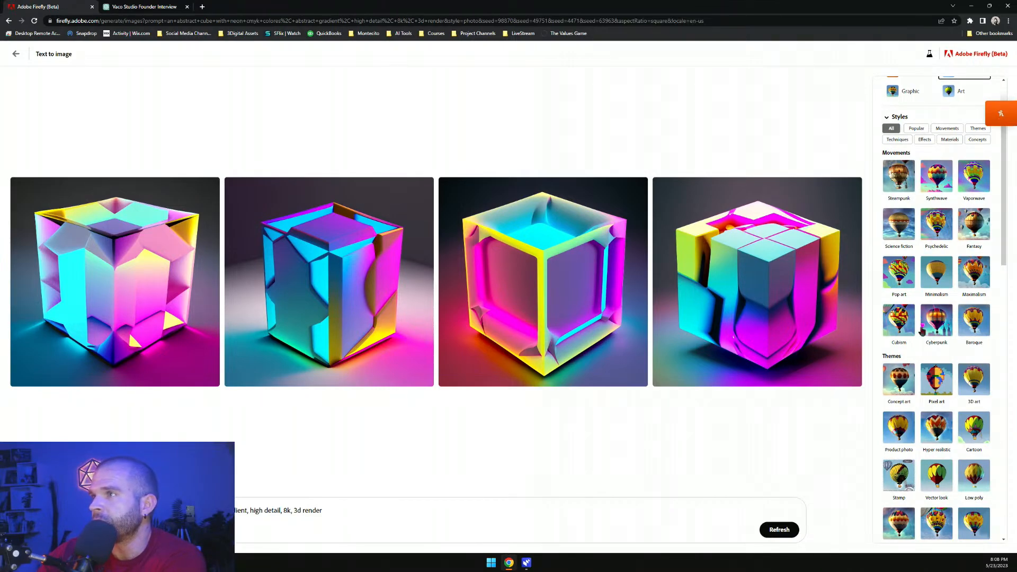
scroll(935, 228, "down", 5)
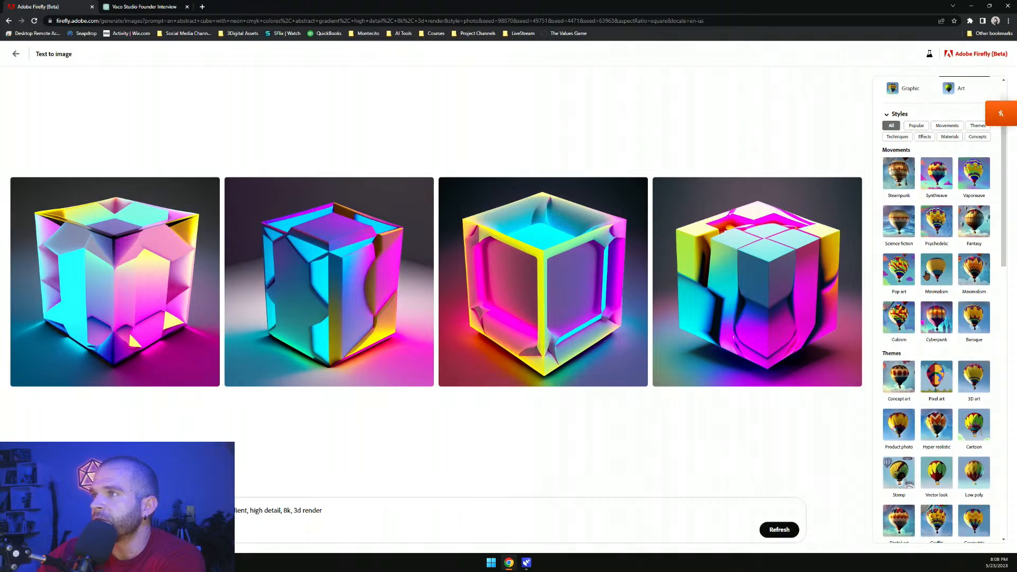
left_click(936, 135)
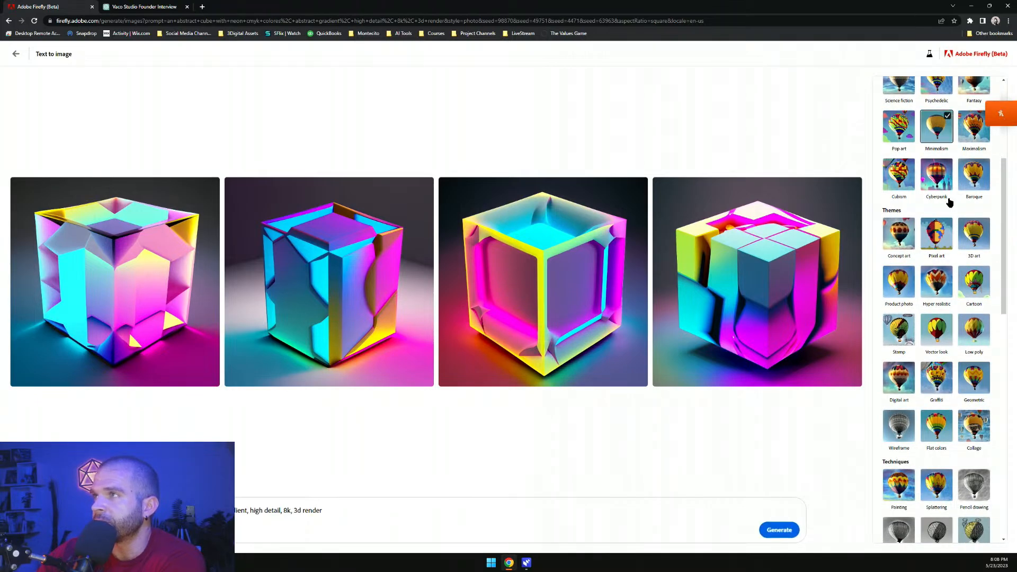
Add the Digital art theme and the Isometric effect to the style selection
scroll(922, 229, "down", 2)
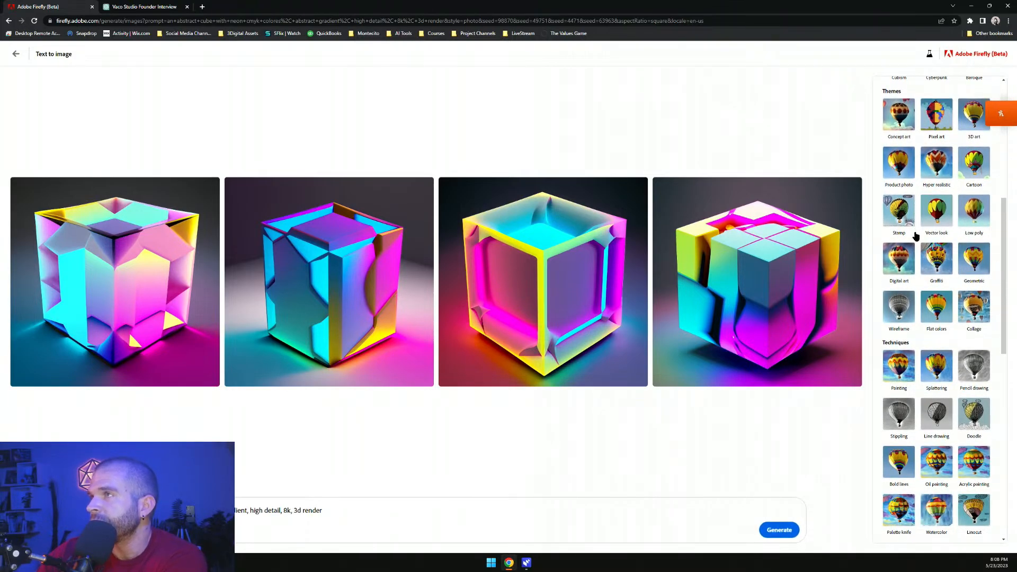
scroll(916, 233, "down", 1)
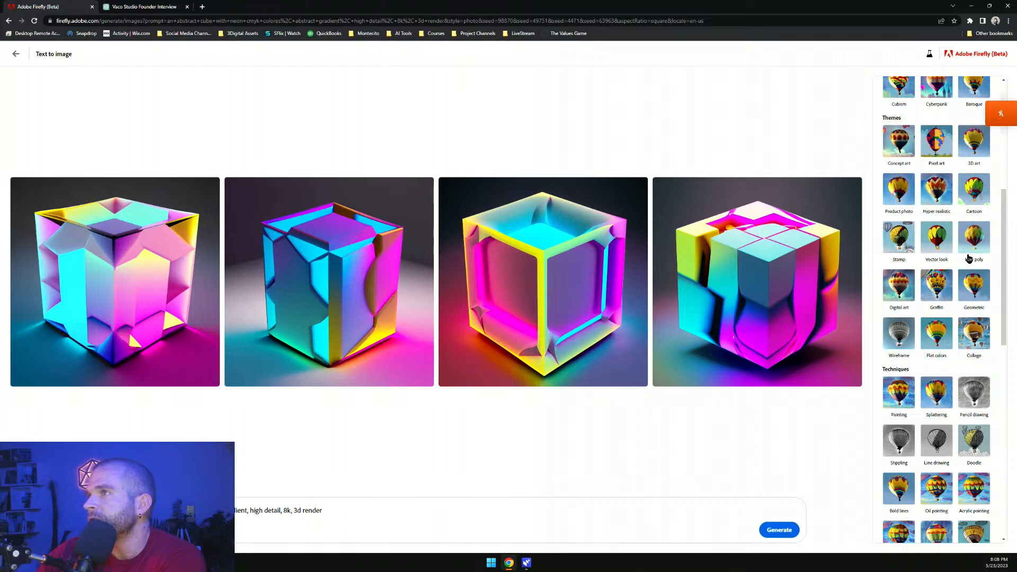
left_click(898, 297)
scroll(925, 328, "down", 3)
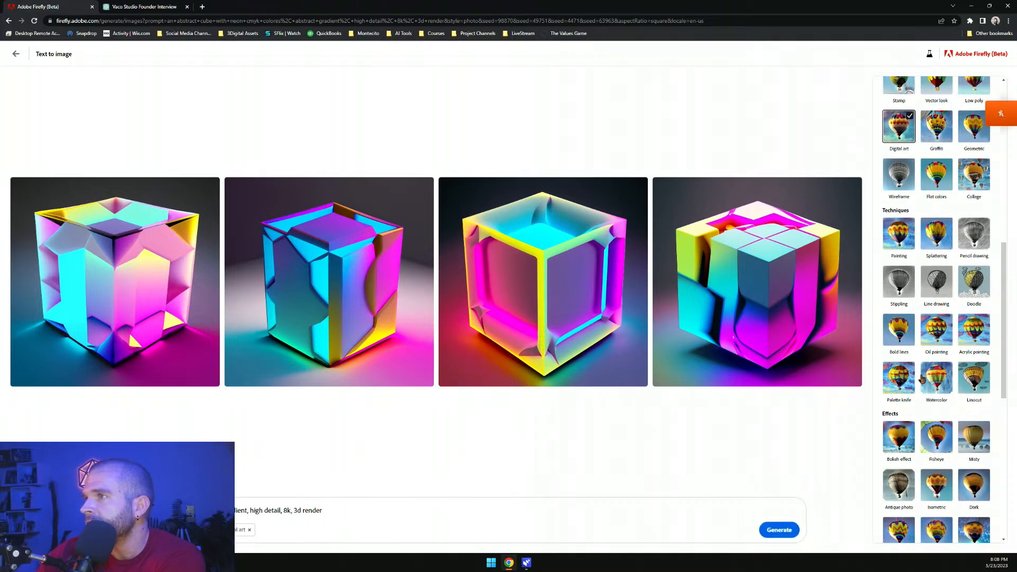
scroll(949, 336, "down", 4)
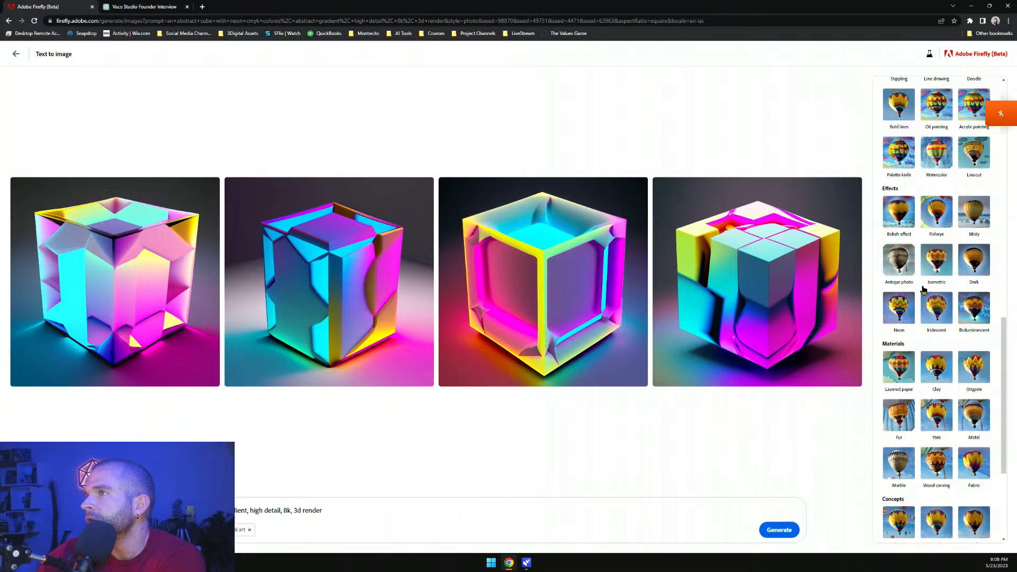
left_click(942, 253)
Add the Clay material and the Chaotic and Simple concept styles
scroll(957, 339, "down", 2)
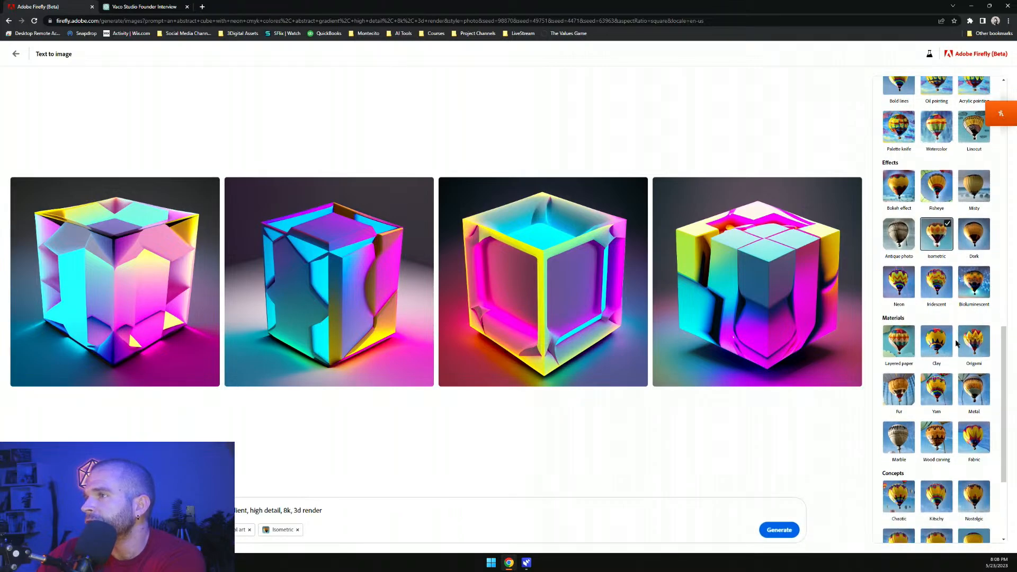
scroll(957, 344, "down", 2)
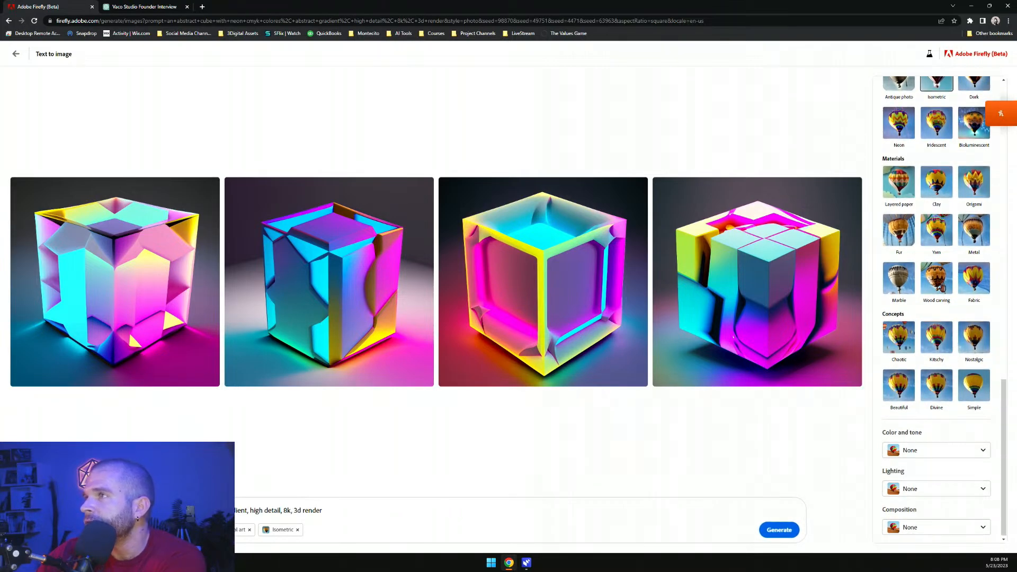
left_click(937, 187)
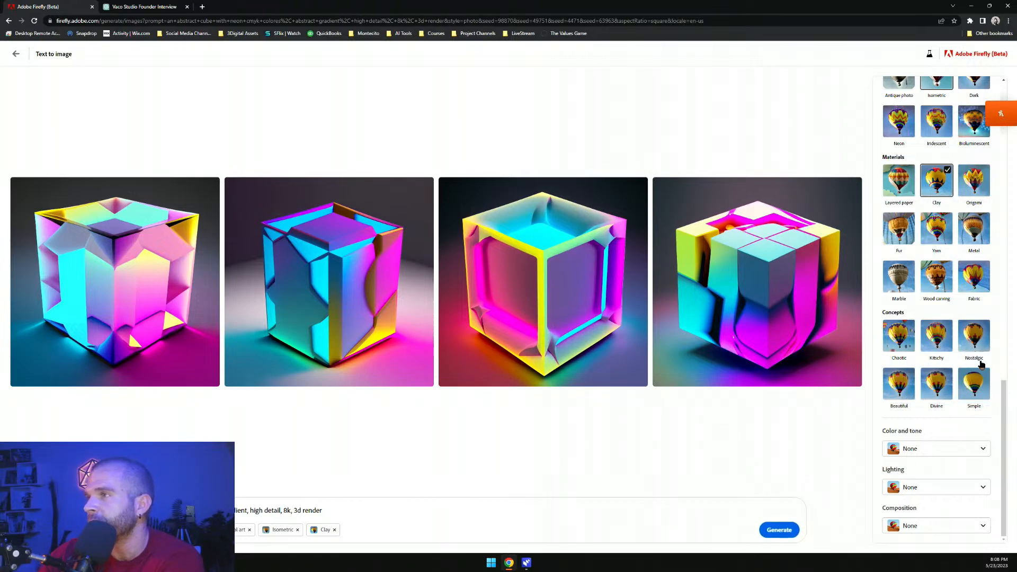
left_click(903, 337)
left_click(975, 392)
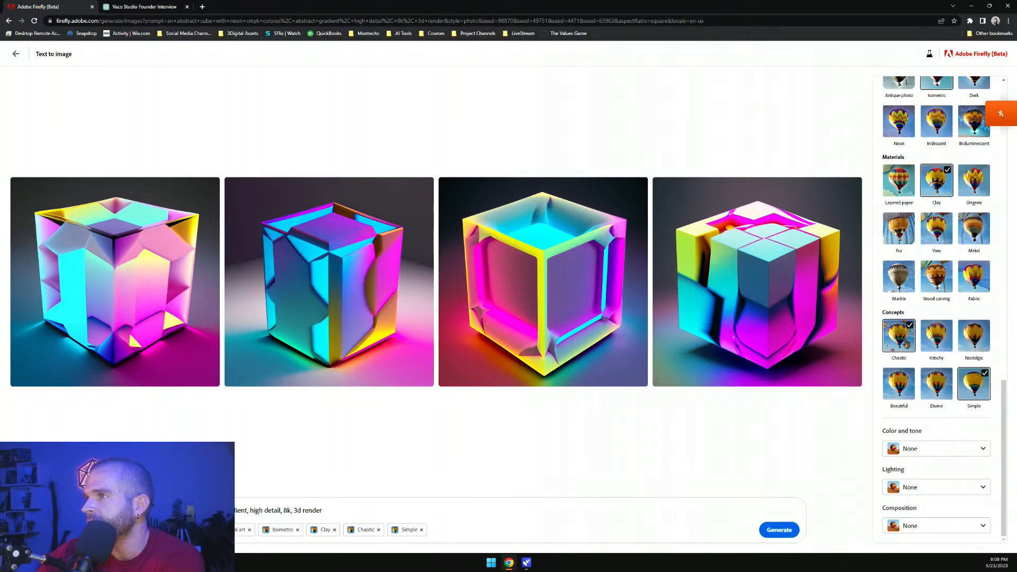
Set color and tone to Vibrant color and lighting to Studio lighting
left_click(922, 455)
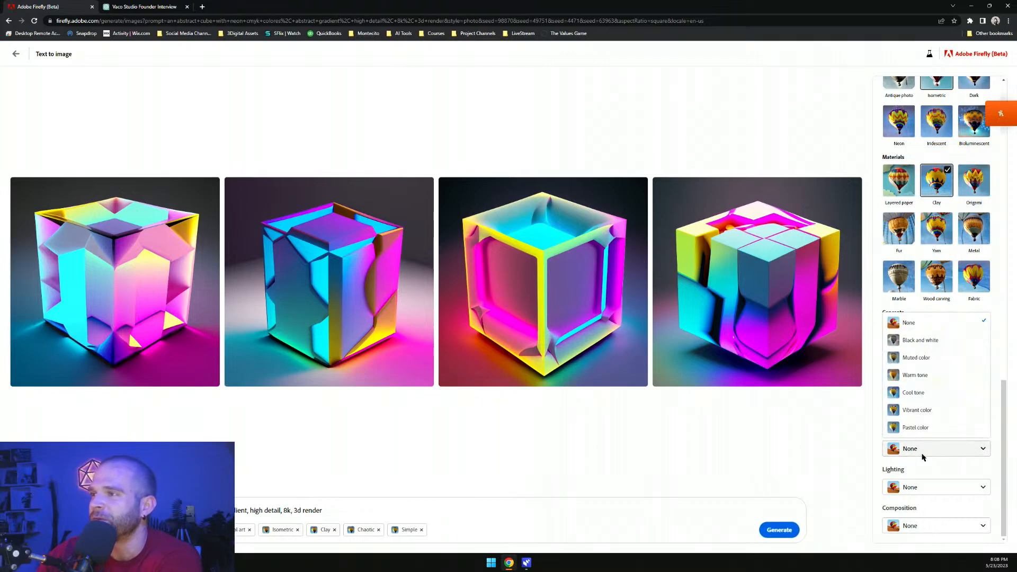
left_click(927, 457)
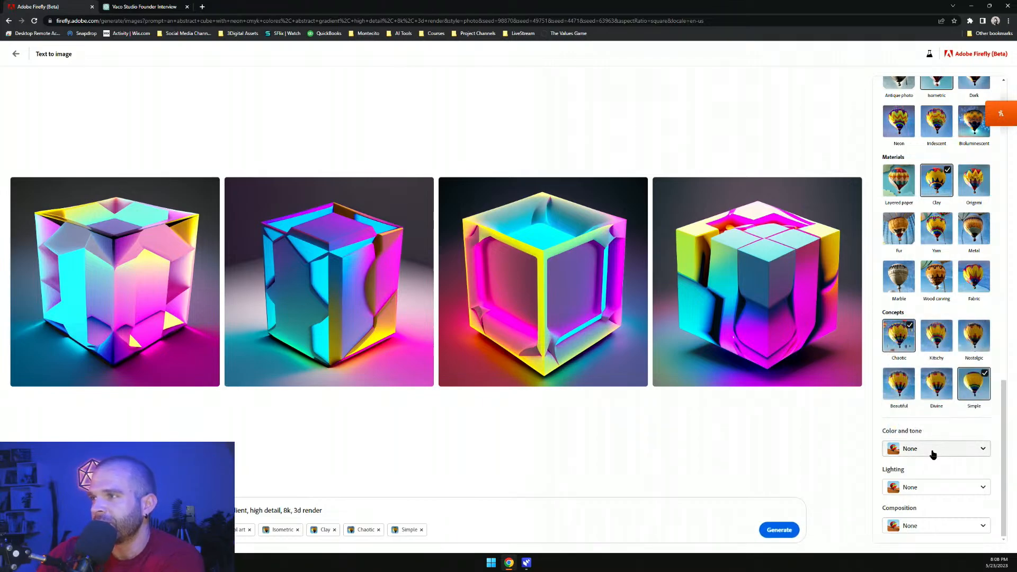
left_click(939, 450)
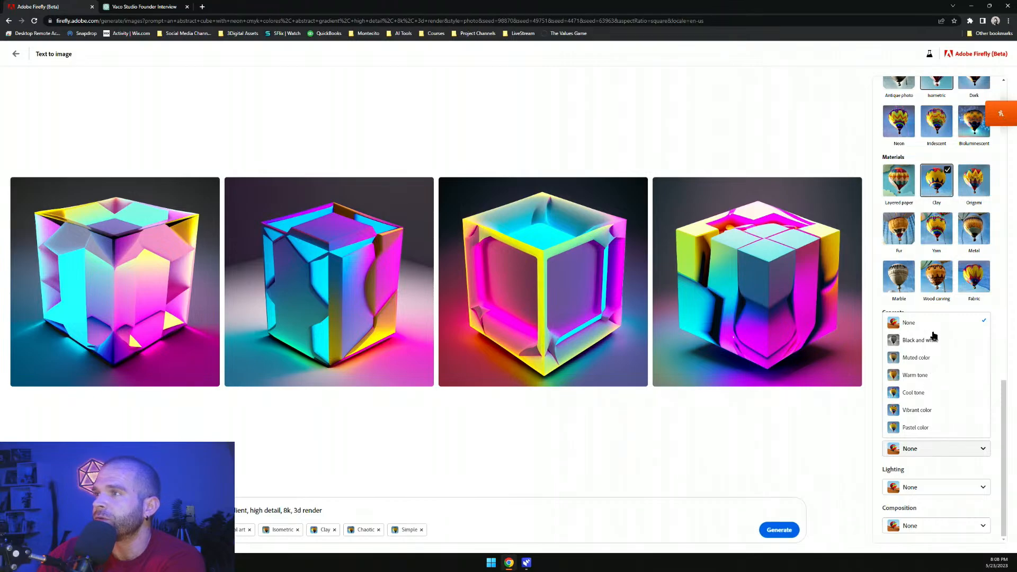
left_click(933, 410)
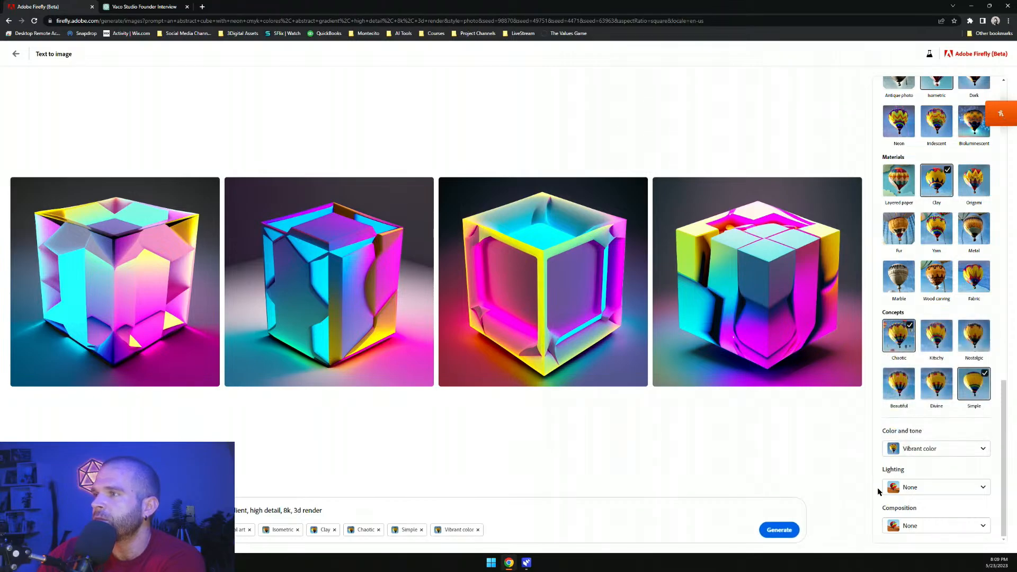
left_click(942, 487)
left_click(936, 448)
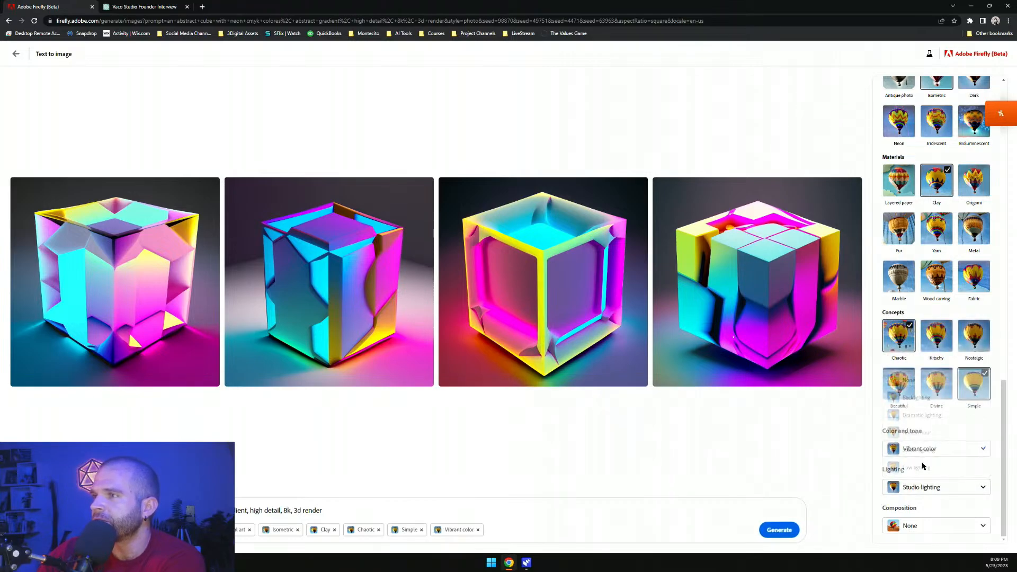
Set the composition to Close up and generate the cube images with the new styles
left_click(919, 530)
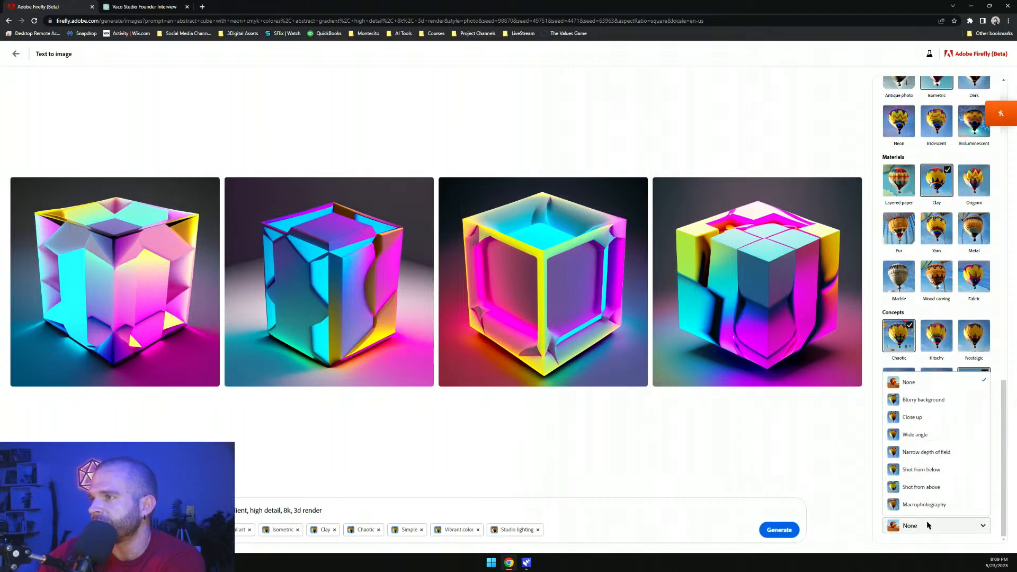
left_click(922, 418)
left_click(787, 534)
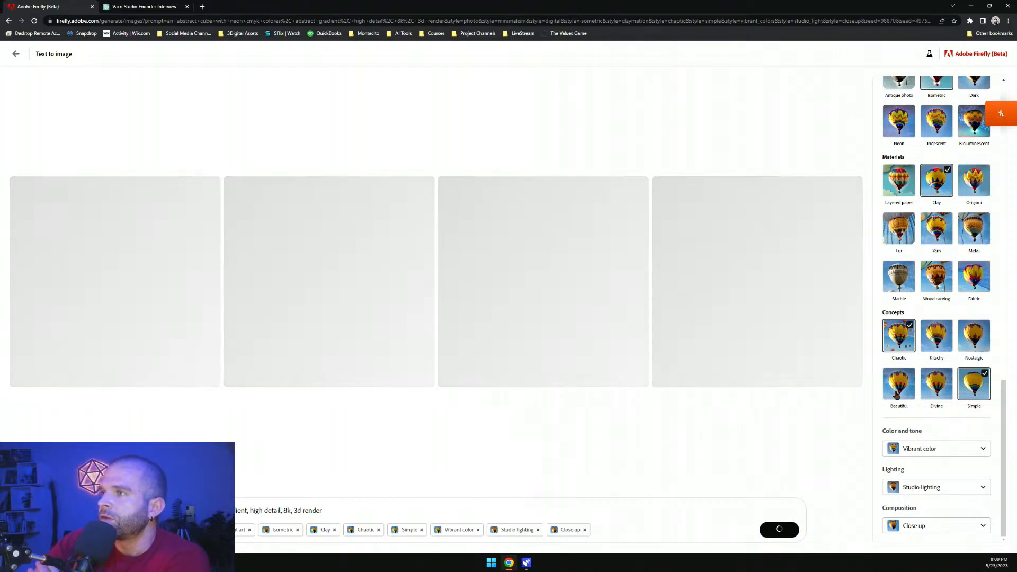
Generate images similar to the first cube result
scroll(951, 422, "up", 10)
scroll(951, 423, "up", 8)
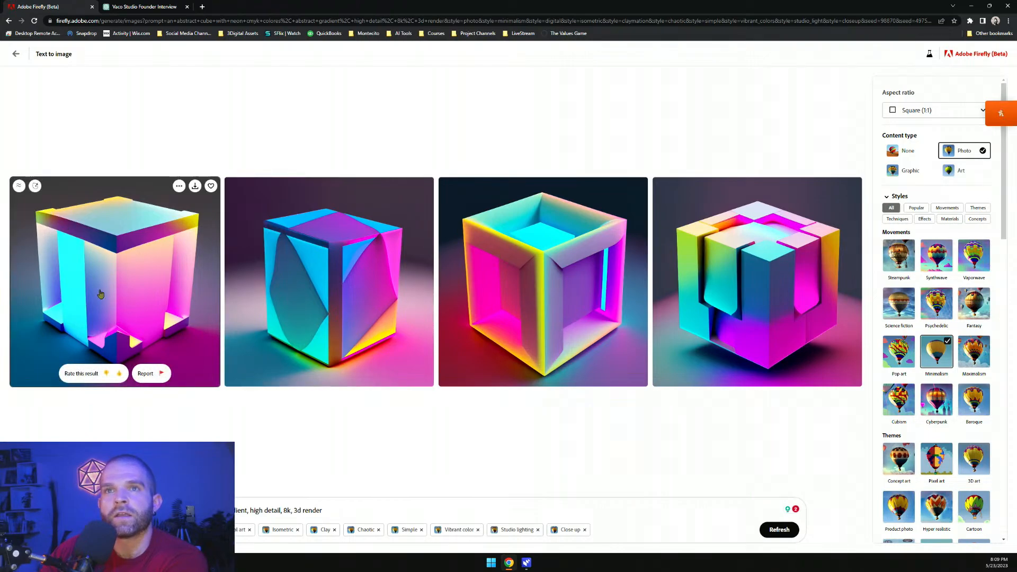
left_click(18, 187)
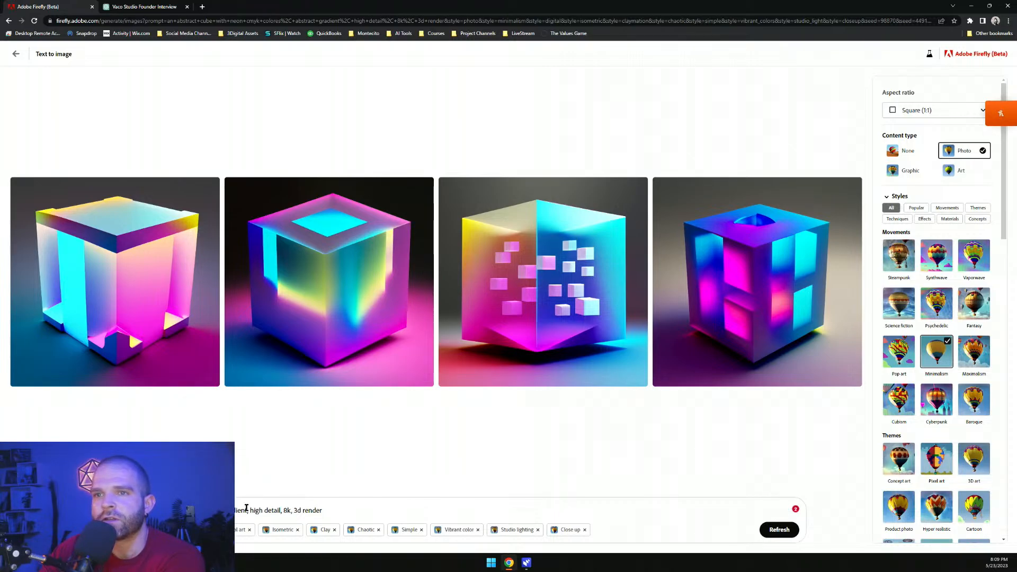
Rewrite the prompt as 'product shot of an energy drink, abstract gradient background, high detail, 8k, 3d render' and generate
type("background")
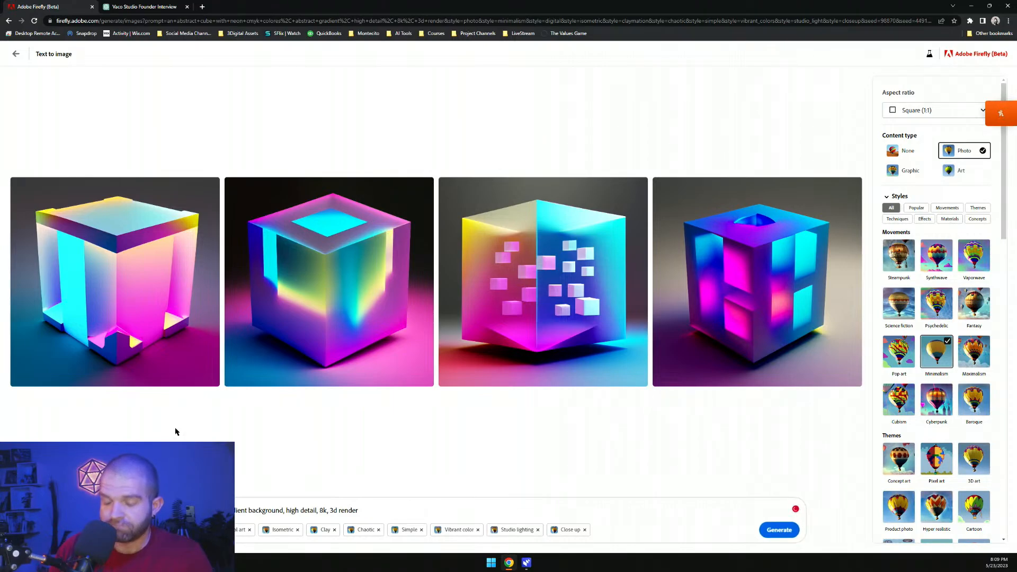
key("BackSpace")
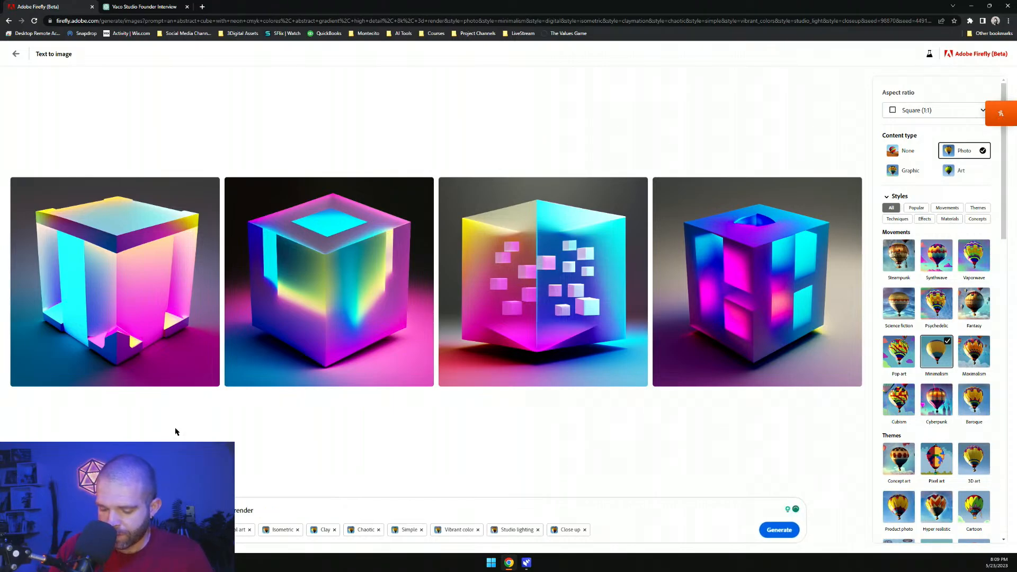
type("detail, 8k, 3d ")
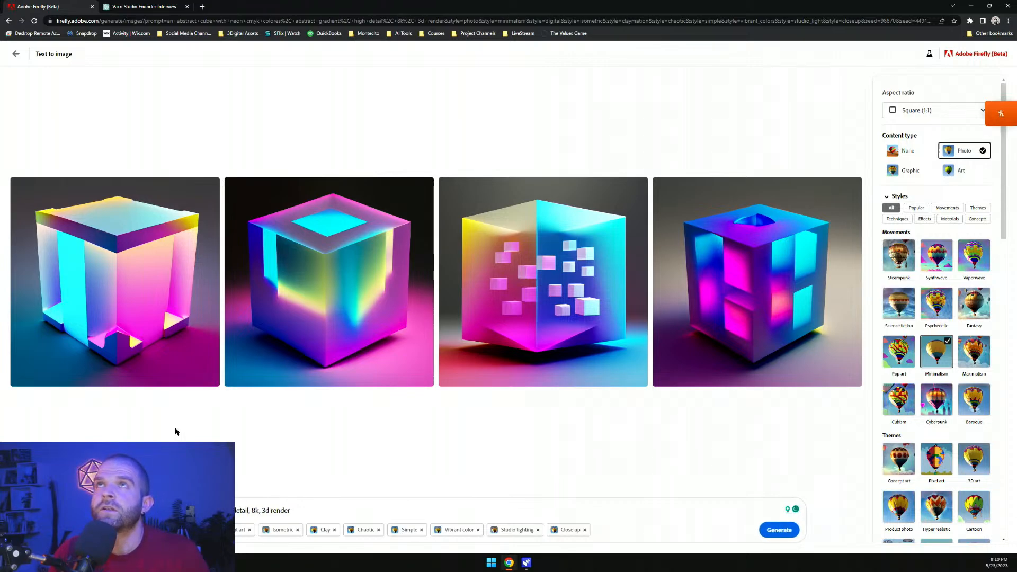
type("background")
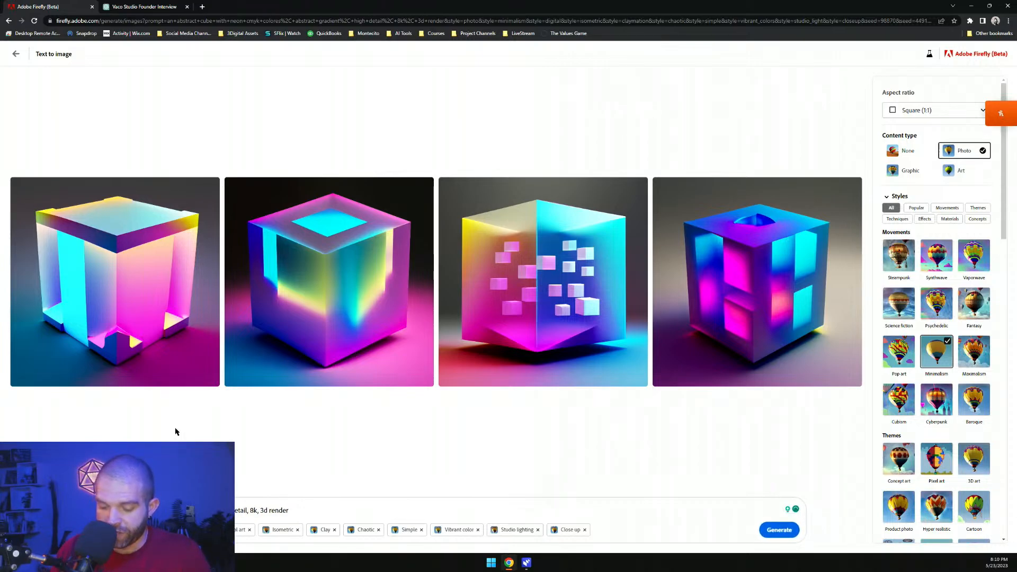
type("bla")
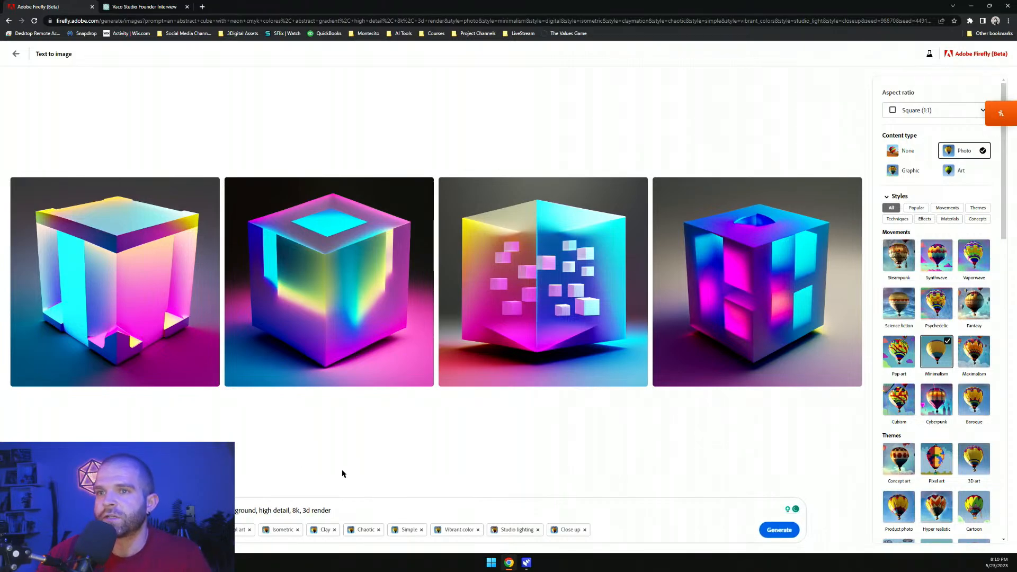
key("Return")
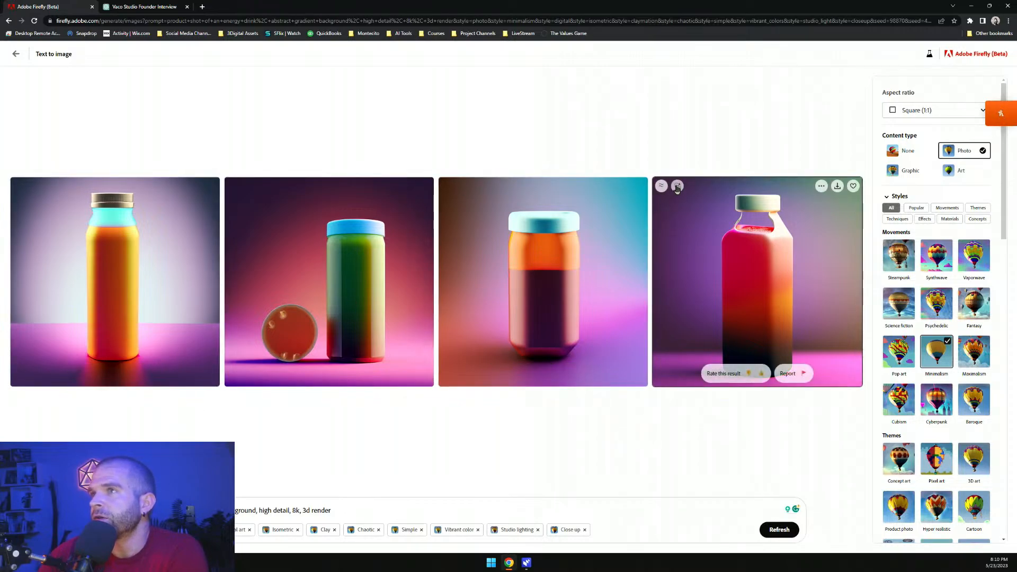
Generate similar variations from the fourth bottle image, then from the second bottle image twice
left_click(661, 186)
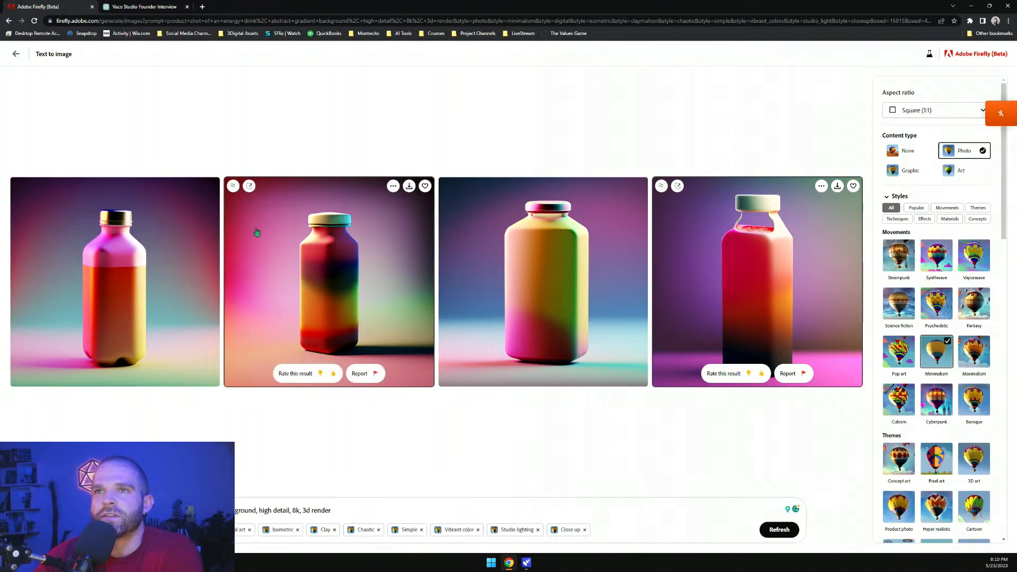
left_click(233, 186)
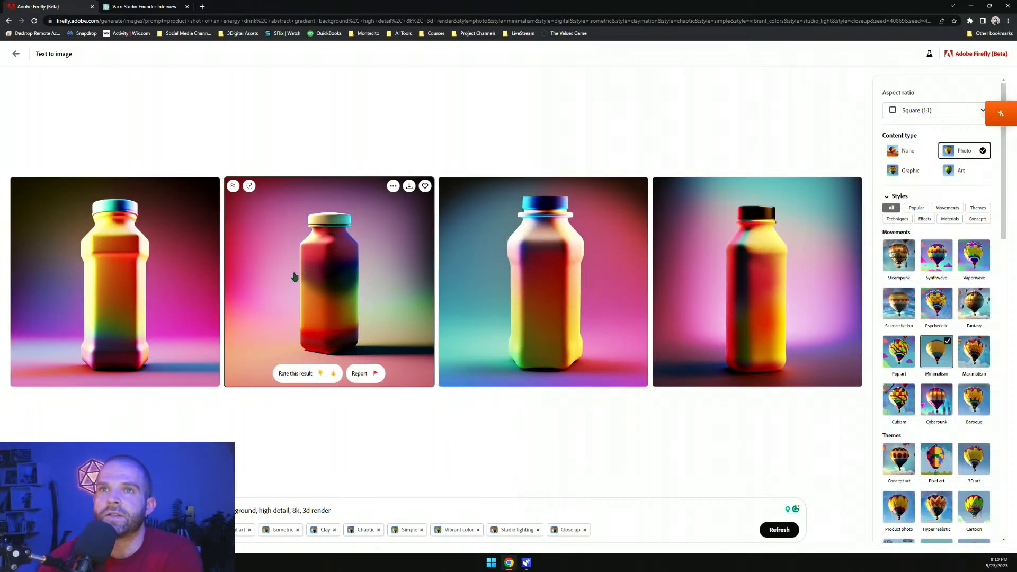
left_click(233, 186)
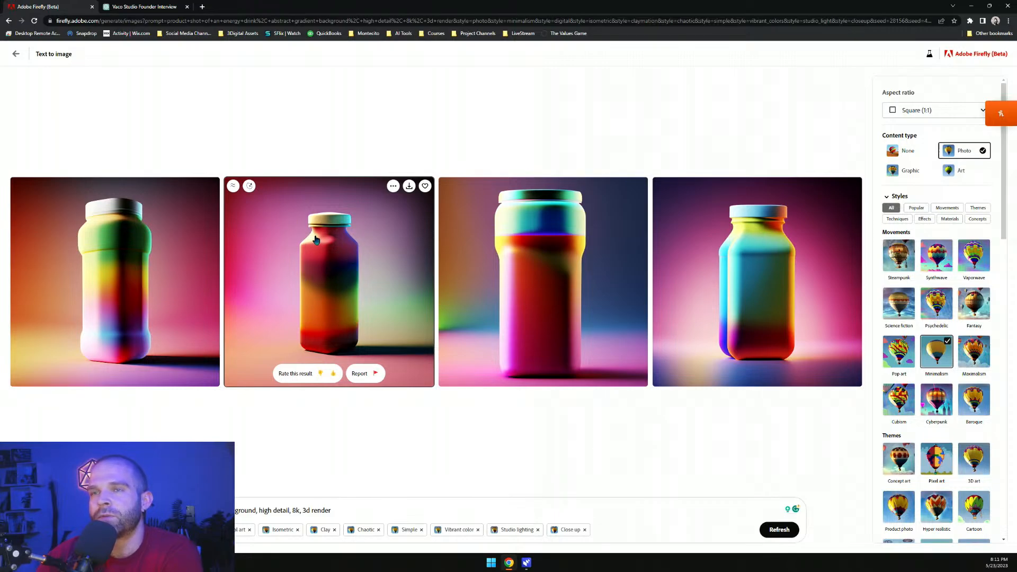
Rate the second and fourth bottle results and open the second bottle in Generative fill
left_click(333, 374)
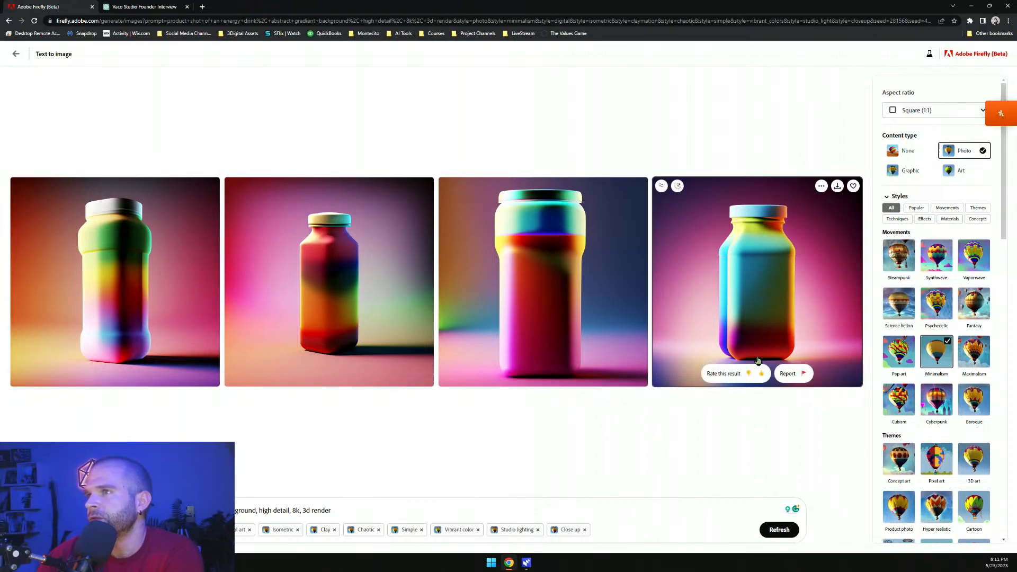
left_click(748, 375)
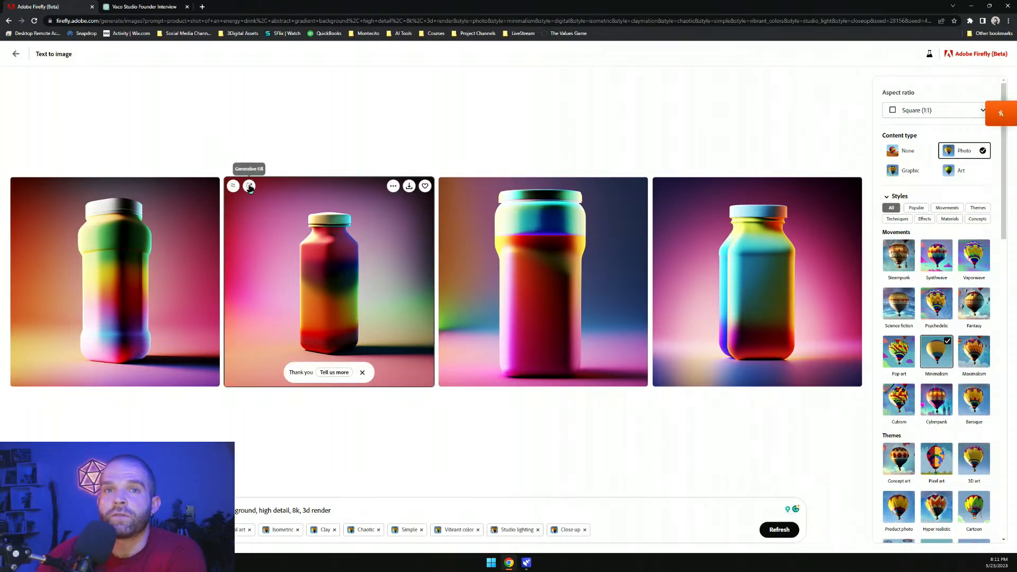
left_click(250, 186)
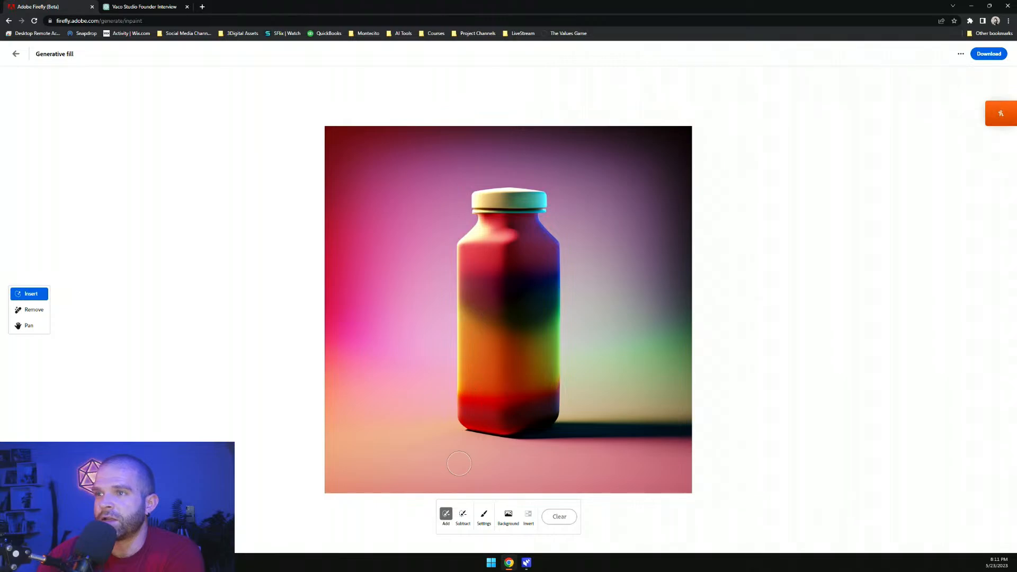
Paint a mask over the middle of the bottle and describe the fill as '"rainbow in a bottle" label on a bottle'
mouse_move(460, 317)
left_mouse_down()
mouse_move(550, 310)
mouse_move(545, 362)
mouse_move(509, 375)
mouse_move(474, 376)
mouse_move(470, 320)
mouse_move(471, 371)
mouse_move(514, 339)
mouse_move(534, 341)
mouse_move(518, 337)
mouse_move(533, 359)
left_mouse_up()
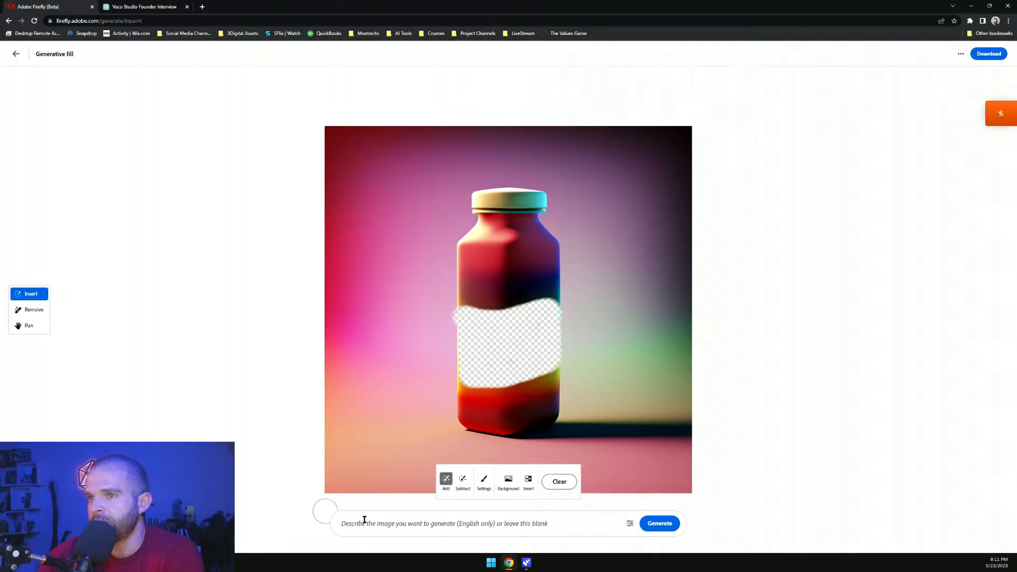
left_click(380, 524)
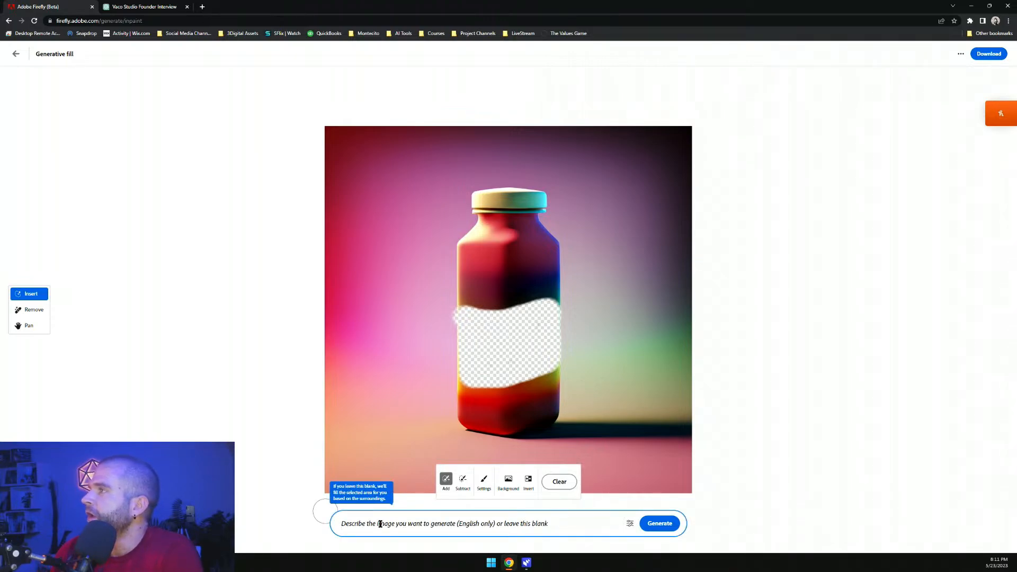
type("rainbow in a bottle\" label")
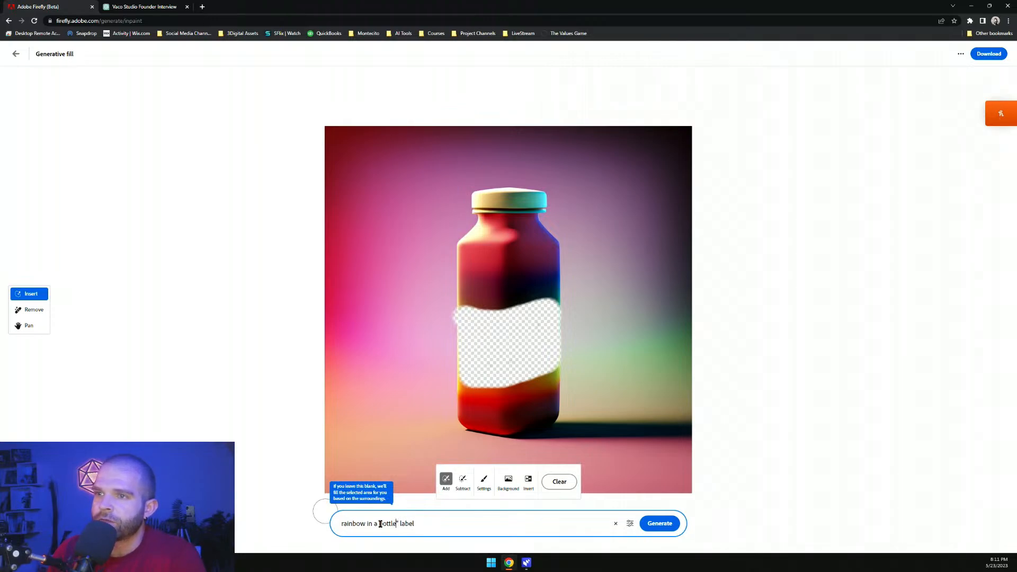
key("Home")
type("\"")
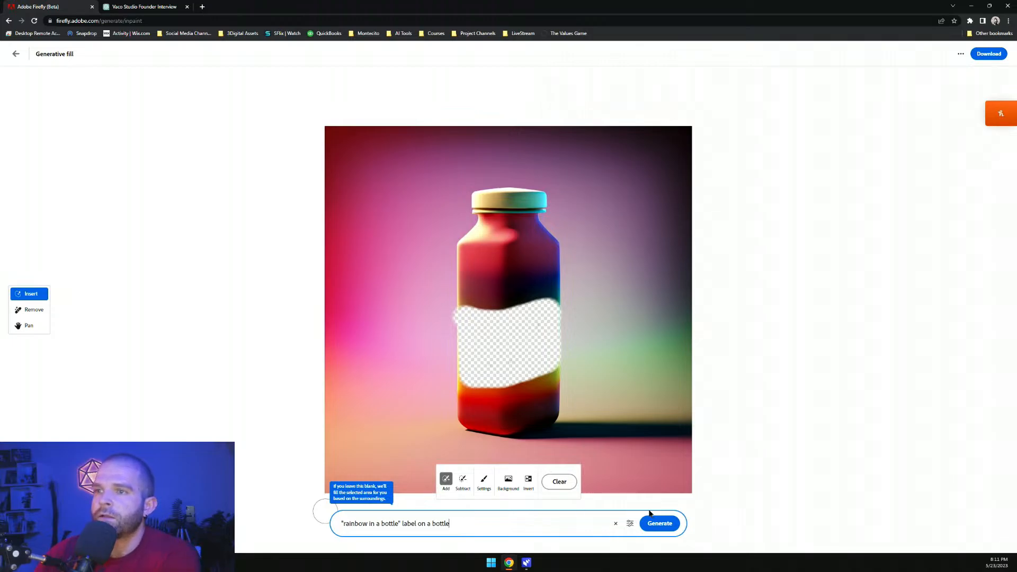
Lower Preserve content somewhat, raise Guidance strength toward Prompt, and generate the fill
left_click(631, 524)
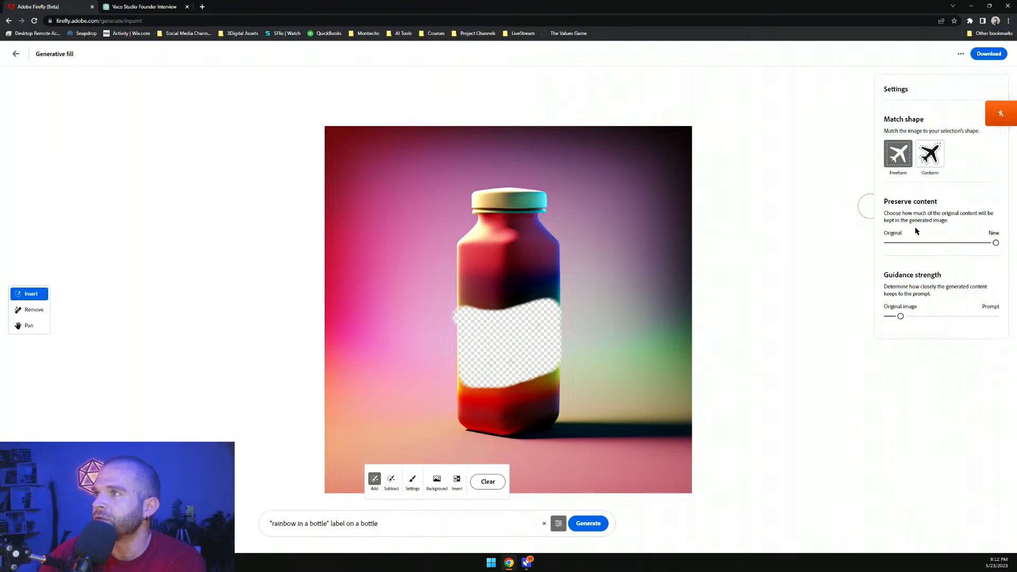
left_click_drag(982, 247, 949, 247)
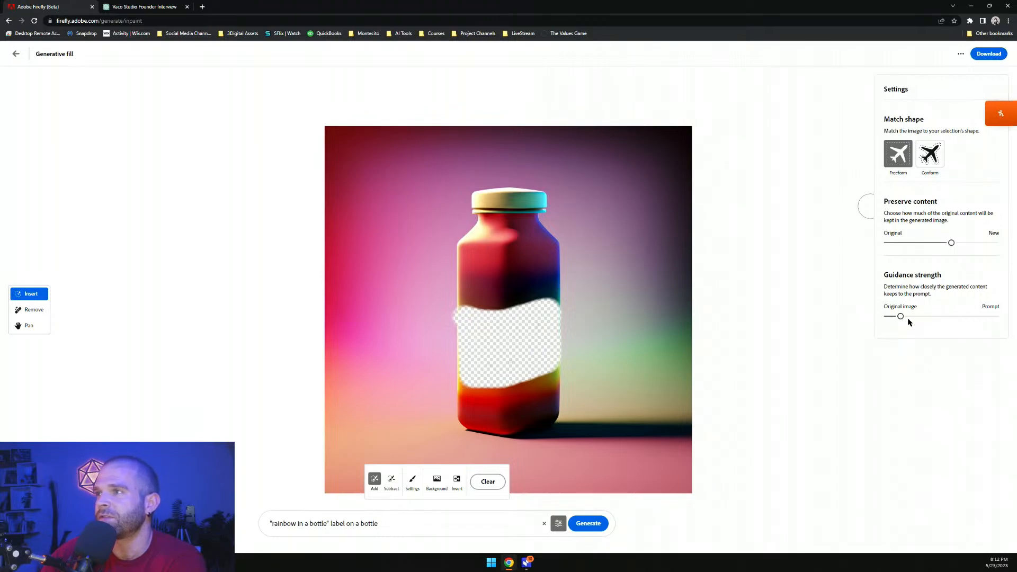
left_click_drag(902, 321, 945, 318)
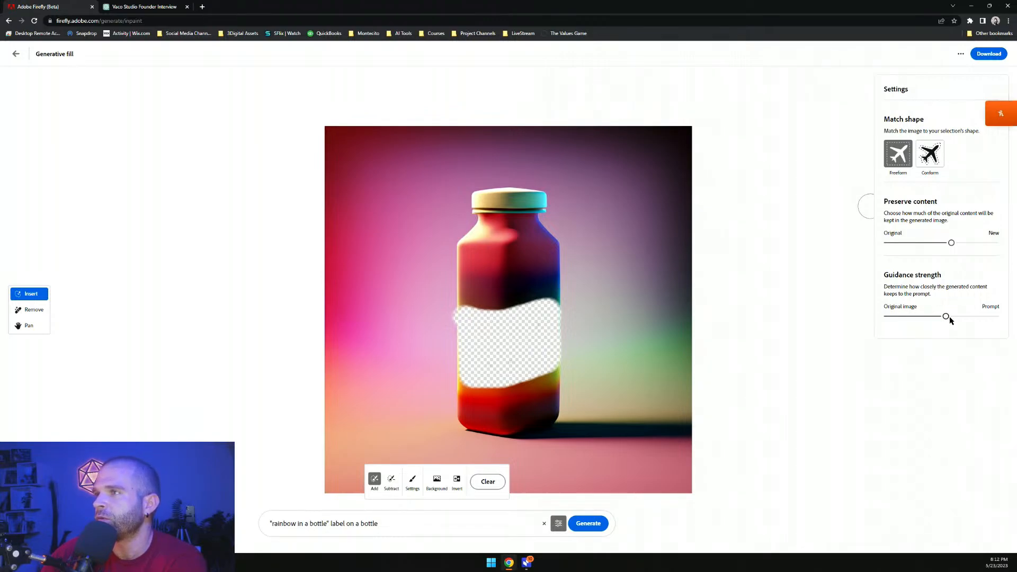
left_click(588, 523)
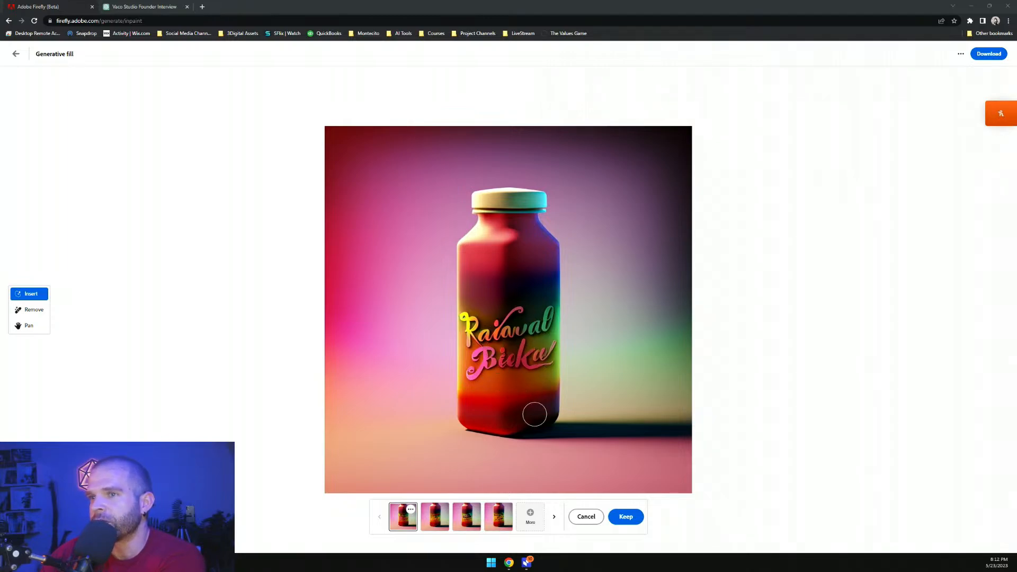
Compare the four generated label variations one by one
left_click(466, 521)
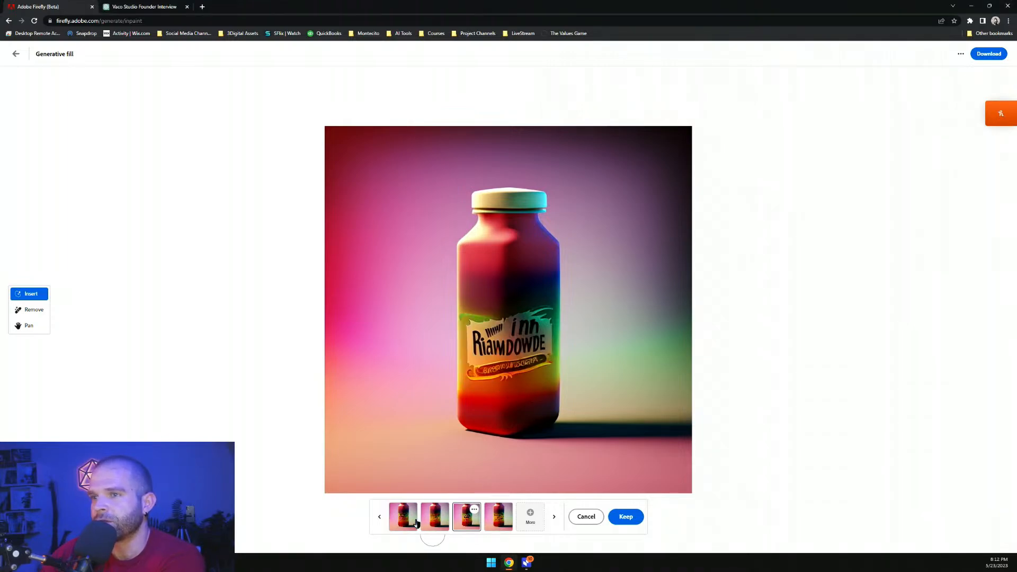
left_click(415, 524)
left_click(431, 527)
left_click(456, 526)
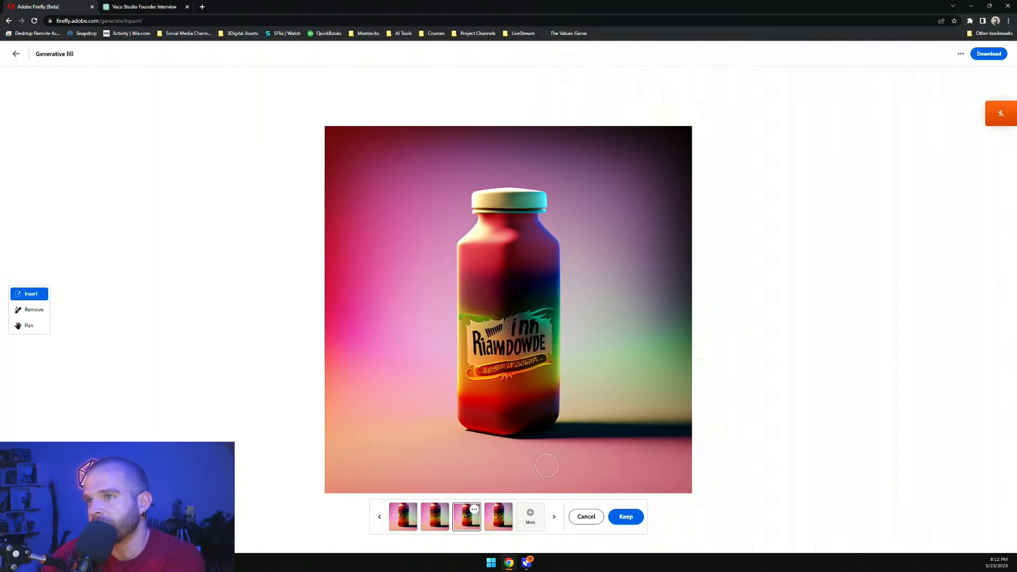
left_click(496, 529)
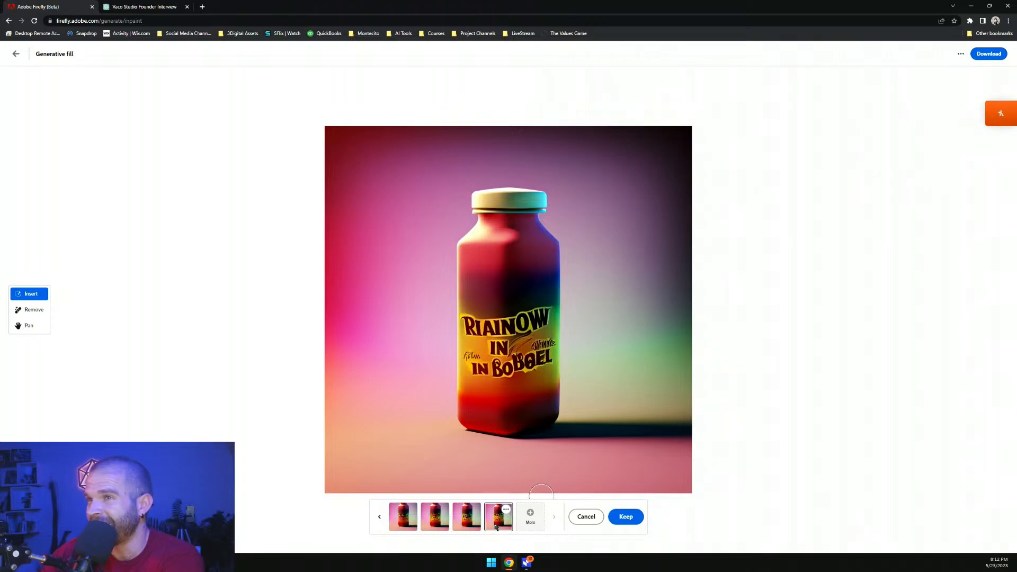
left_click(477, 527)
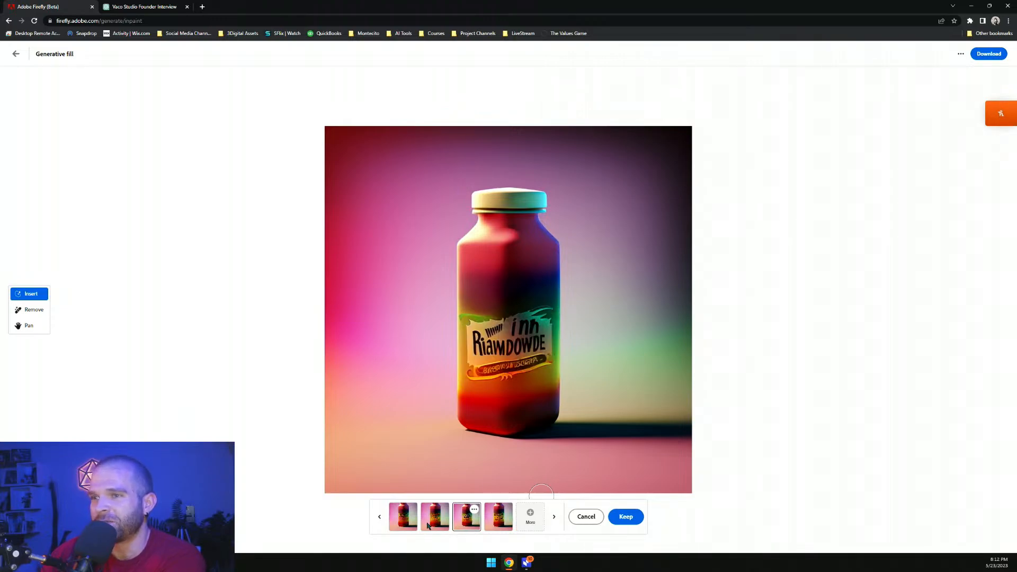
left_click(428, 526)
left_click(411, 527)
Generate more label variations and page through both sets to compare them
left_click(528, 524)
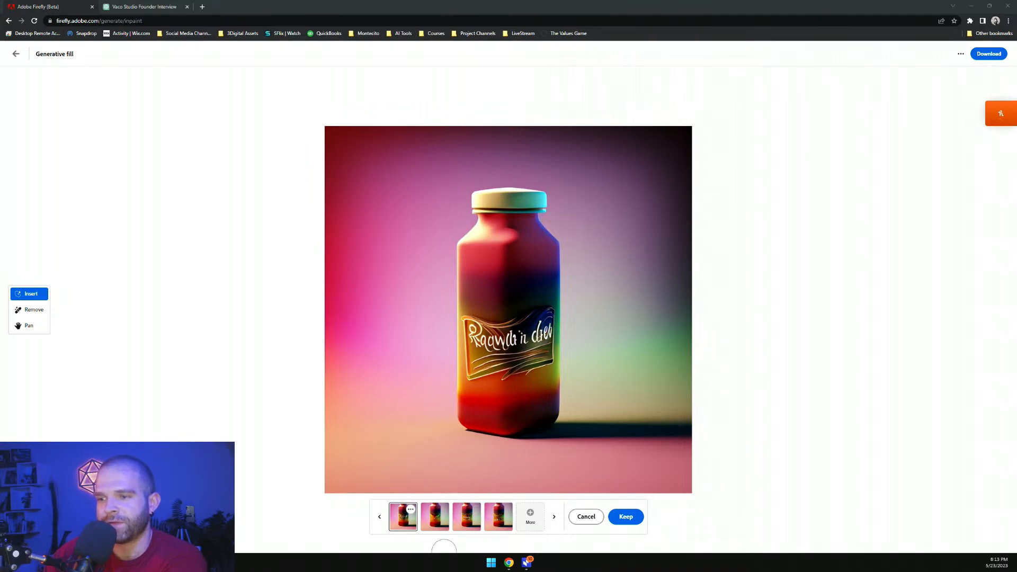
left_click(434, 527)
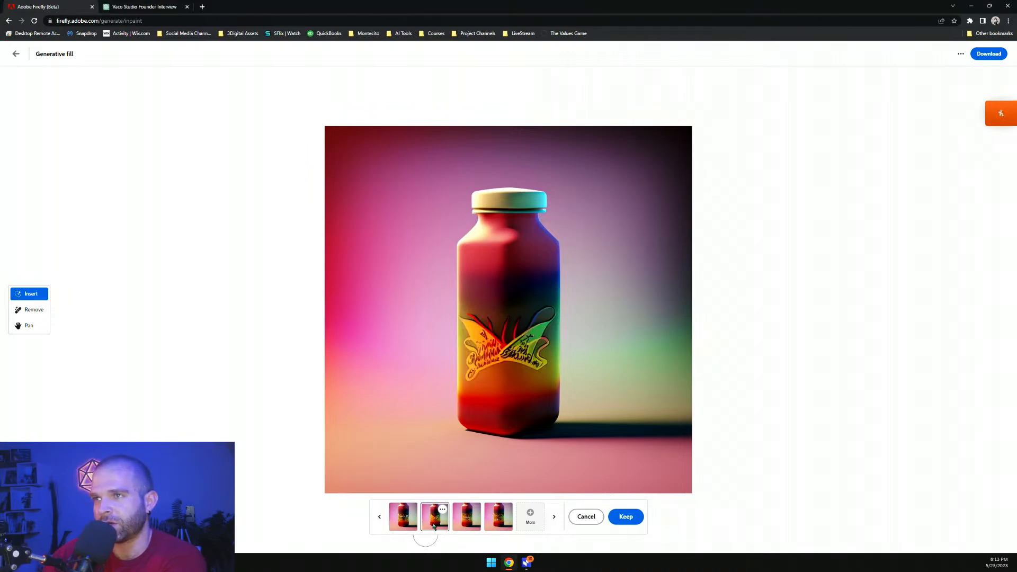
left_click(468, 524)
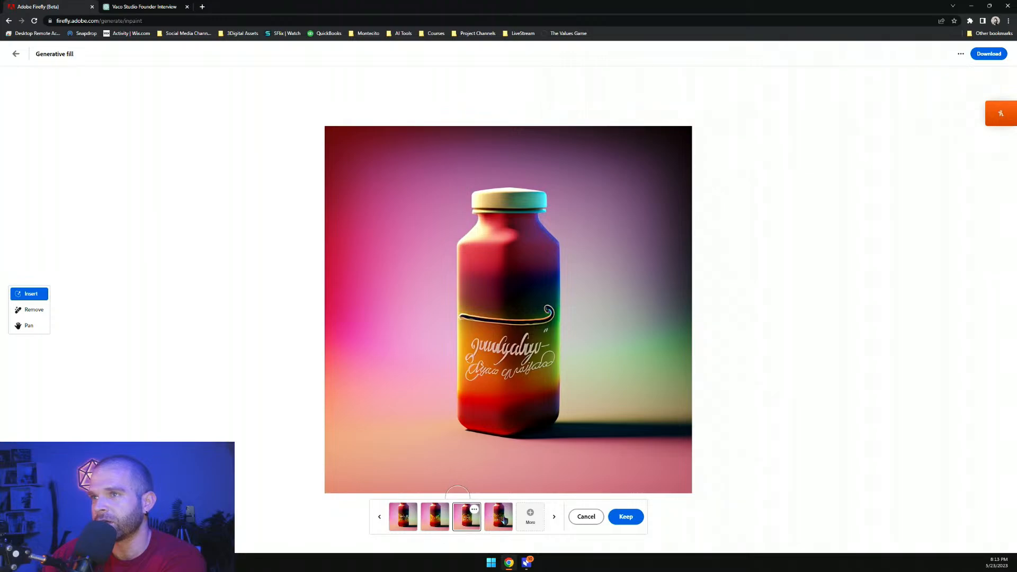
left_click(491, 518)
left_click(474, 520)
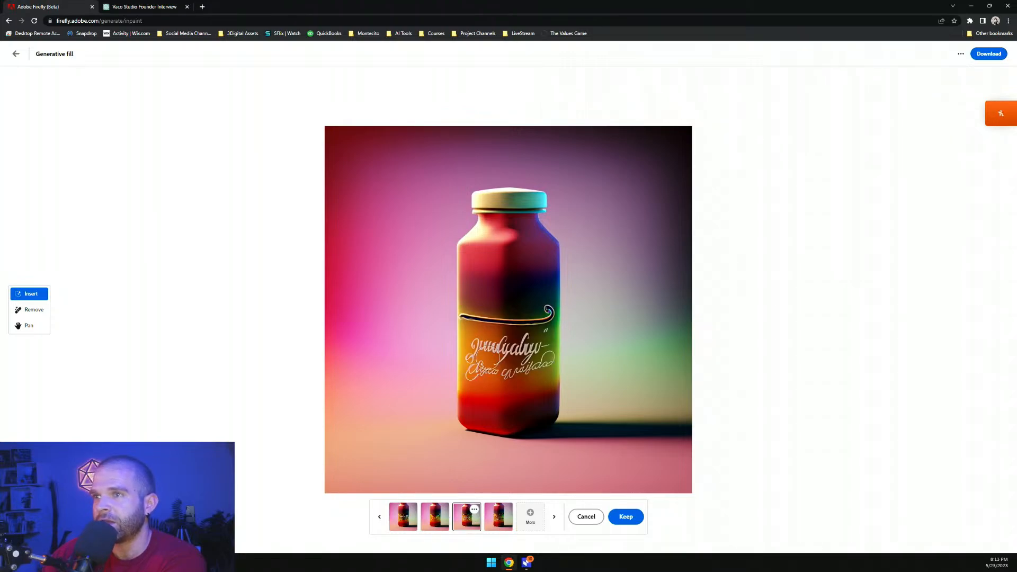
left_click(381, 518)
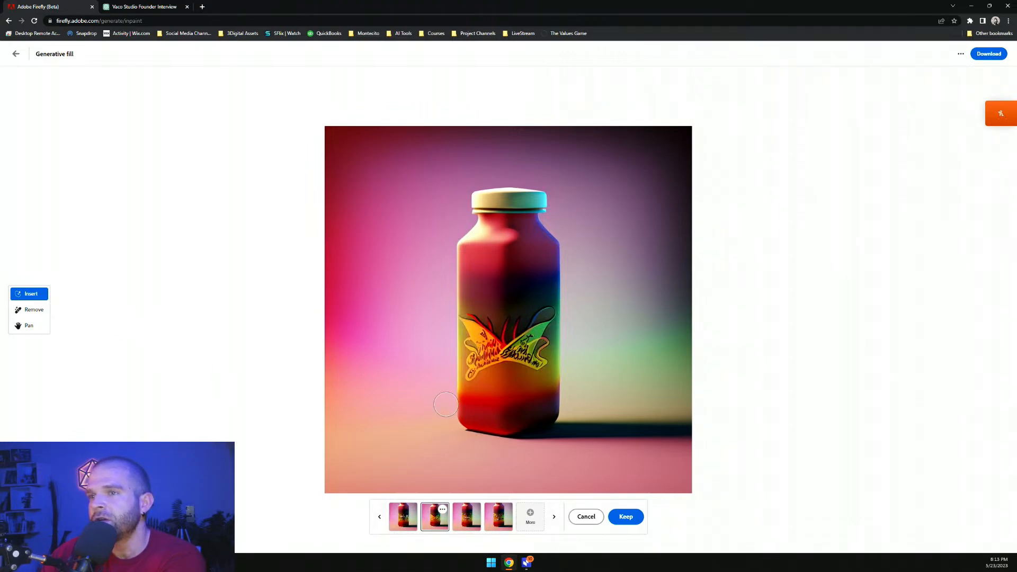
left_click(403, 514)
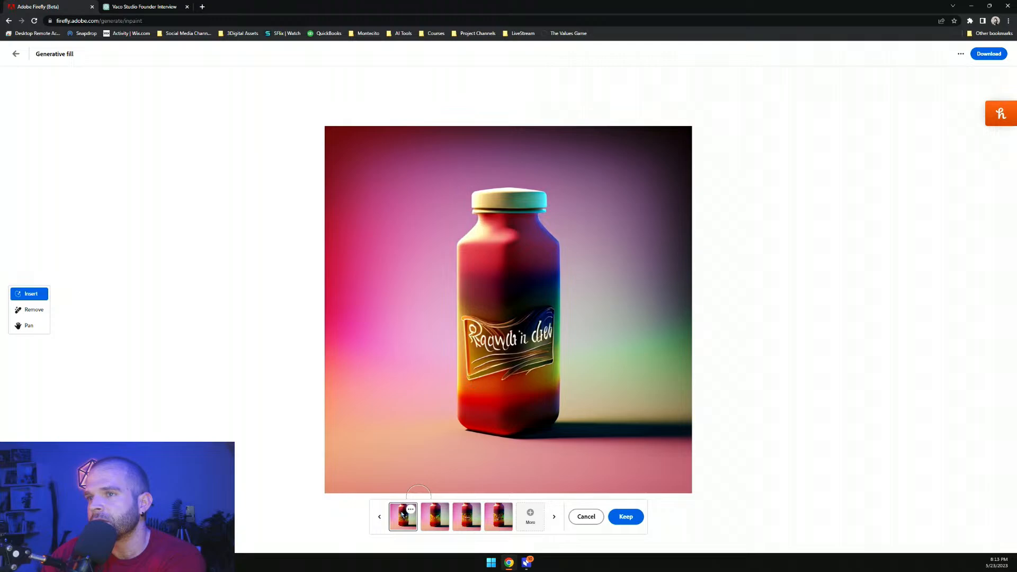
left_click(428, 520)
left_click(379, 518)
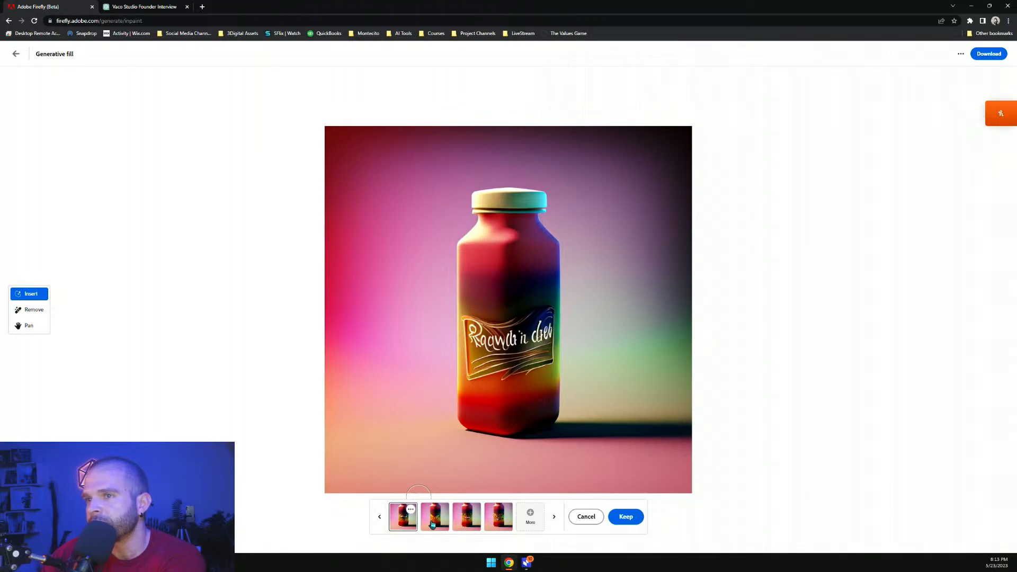
left_click(432, 524)
left_click(379, 526)
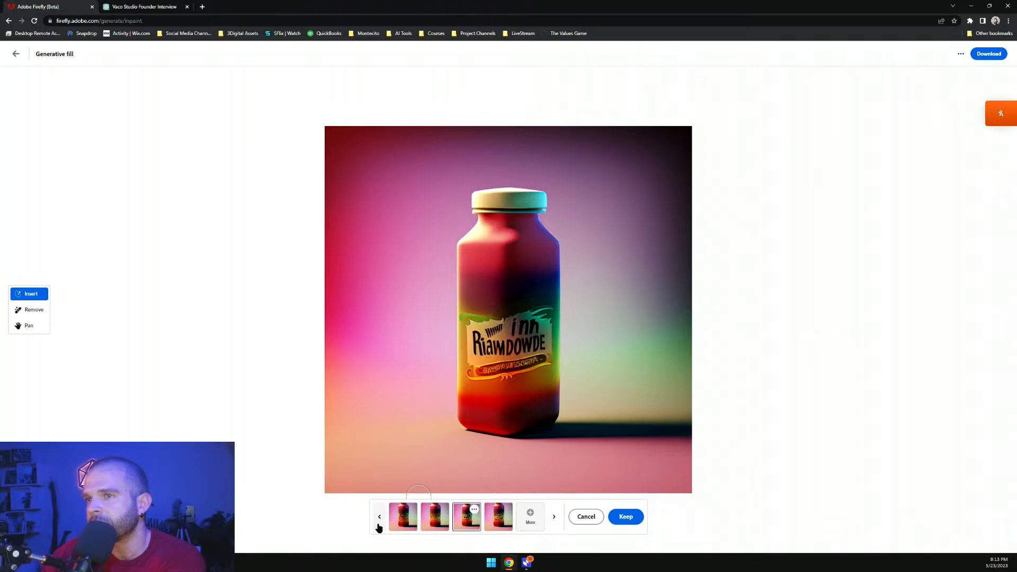
left_click(379, 527)
left_click(477, 526)
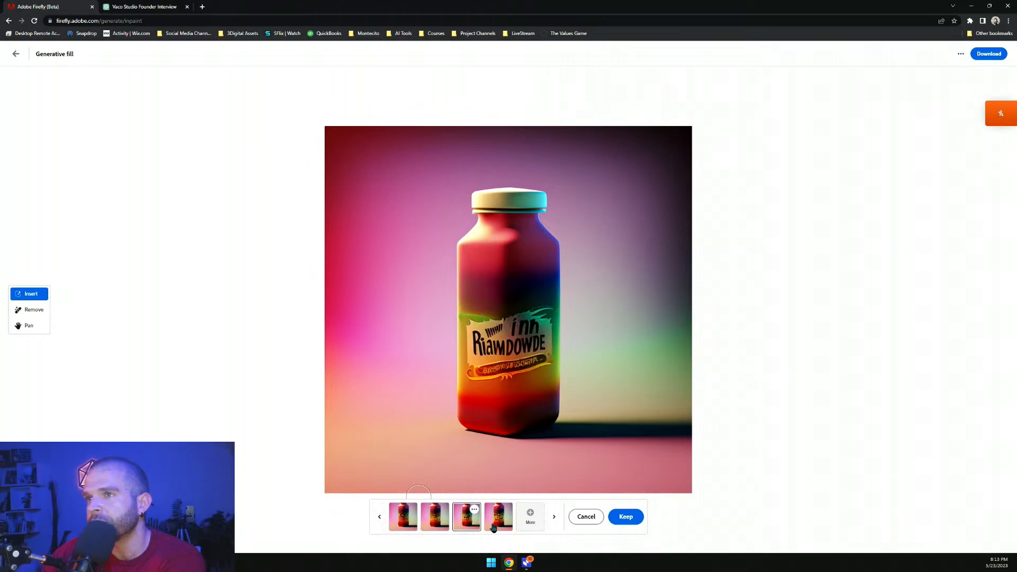
left_click(495, 526)
left_click(473, 526)
left_click(497, 526)
left_click(475, 525)
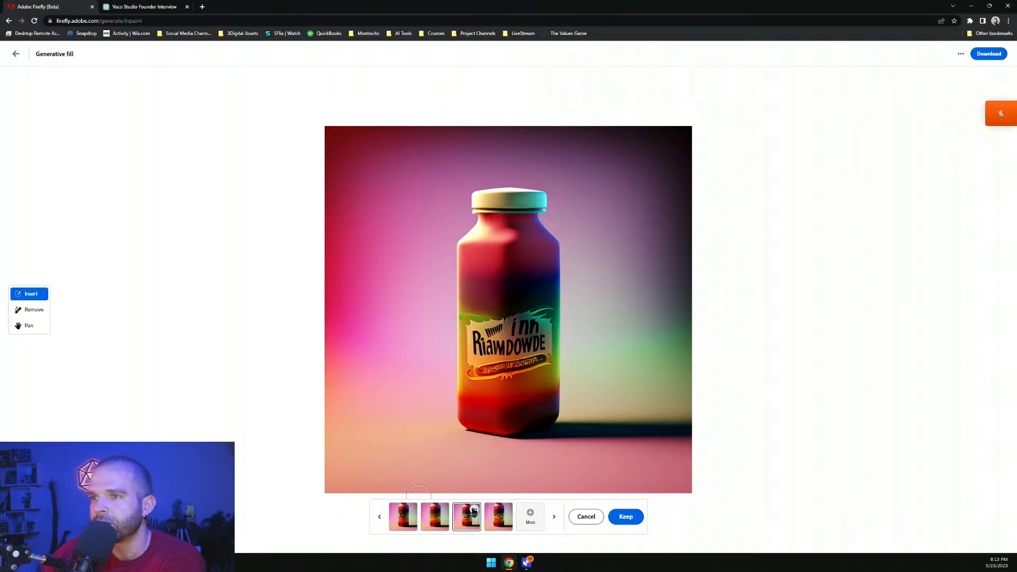
Rate the third variation of the first set and keep it on the bottle
left_click(474, 510)
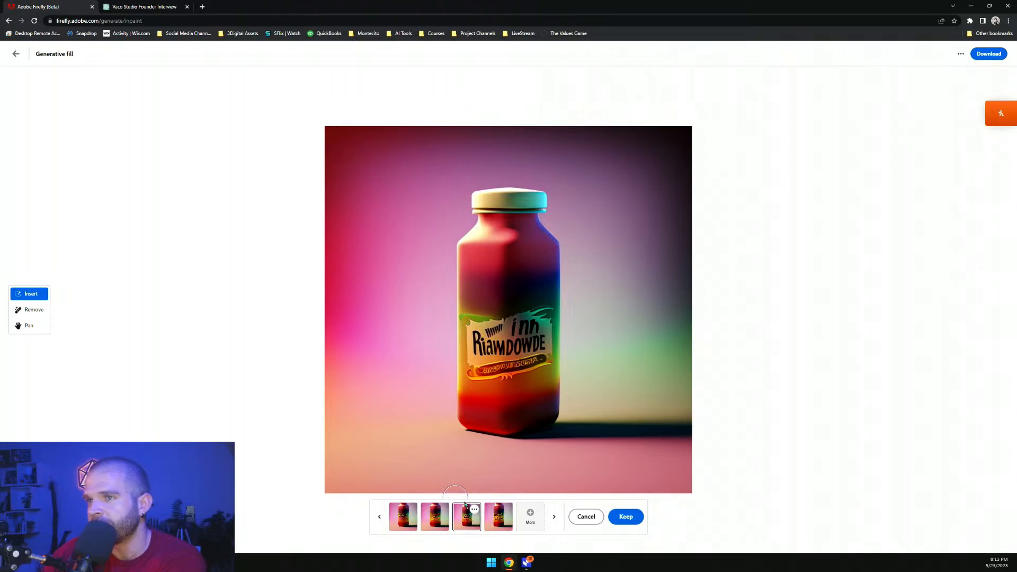
left_click(474, 510)
left_click(469, 488)
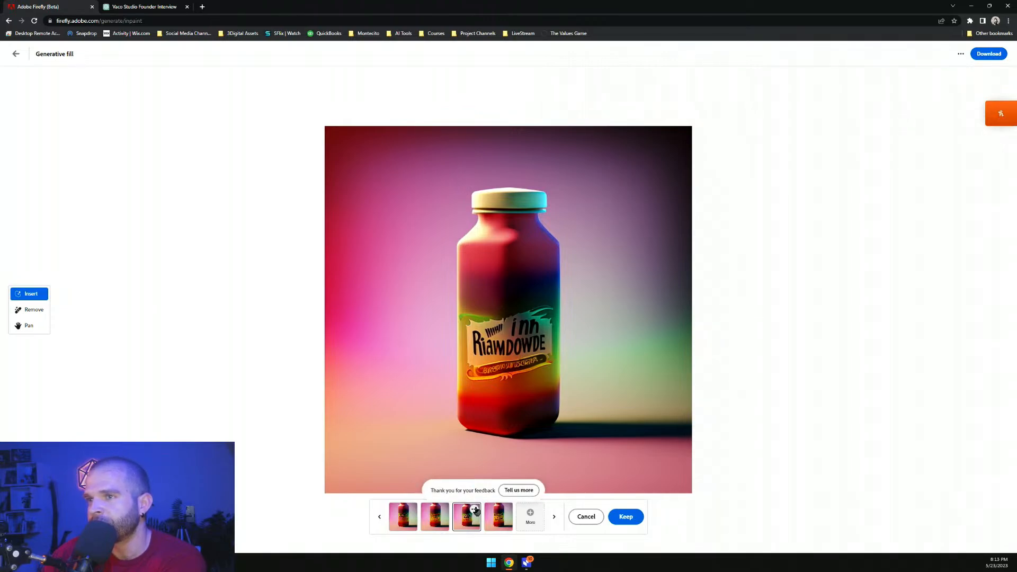
left_click(620, 516)
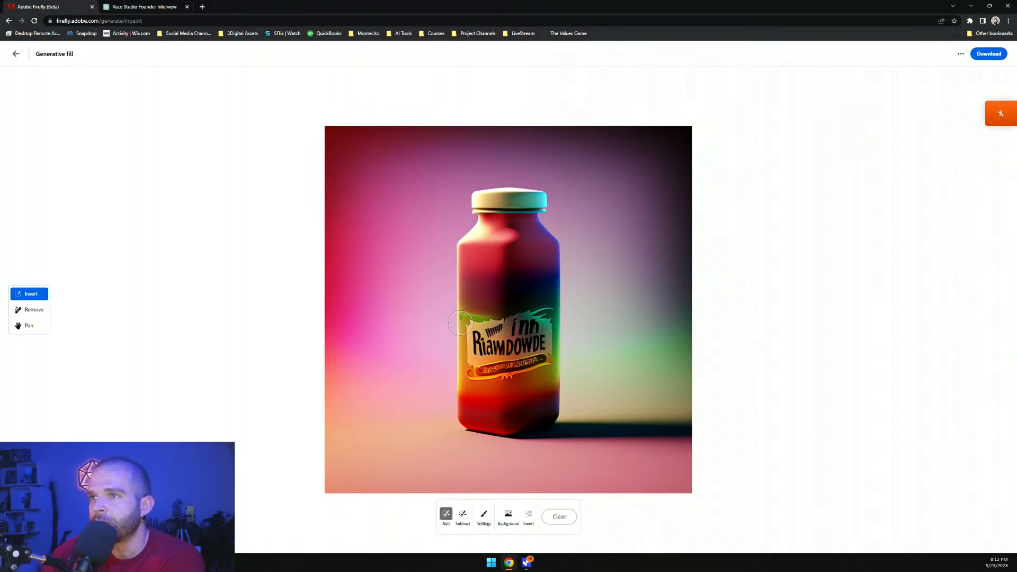
Paint a mask over the new label and describe the fill as 'plastic label with a white background'
mouse_move(456, 317)
left_mouse_down()
mouse_move(550, 306)
mouse_move(555, 360)
mouse_move(470, 378)
mouse_move(467, 335)
mouse_move(477, 363)
mouse_move(489, 357)
mouse_move(482, 319)
mouse_move(514, 345)
mouse_move(507, 332)
mouse_move(536, 336)
mouse_move(495, 364)
left_mouse_up()
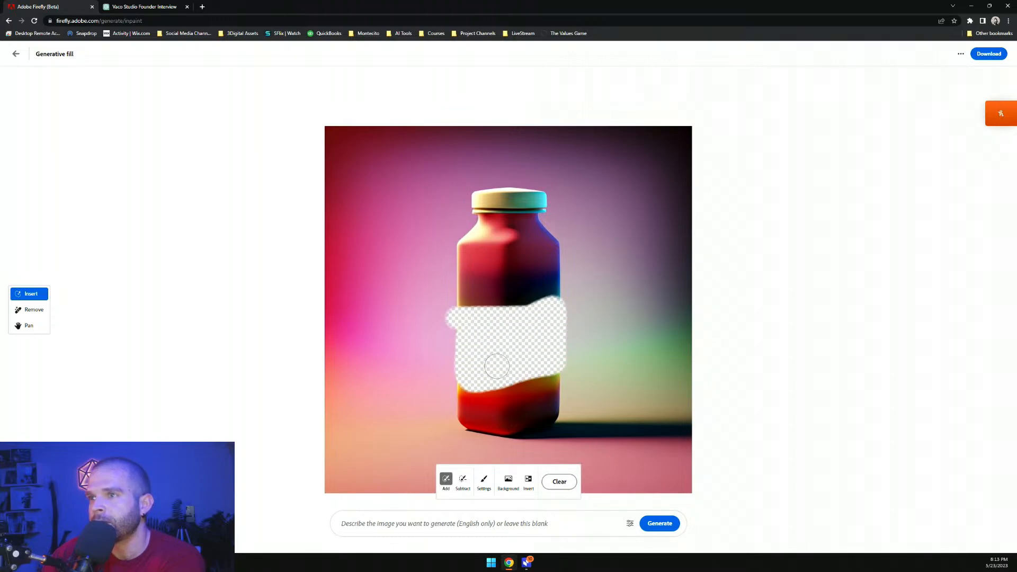
left_click(630, 524)
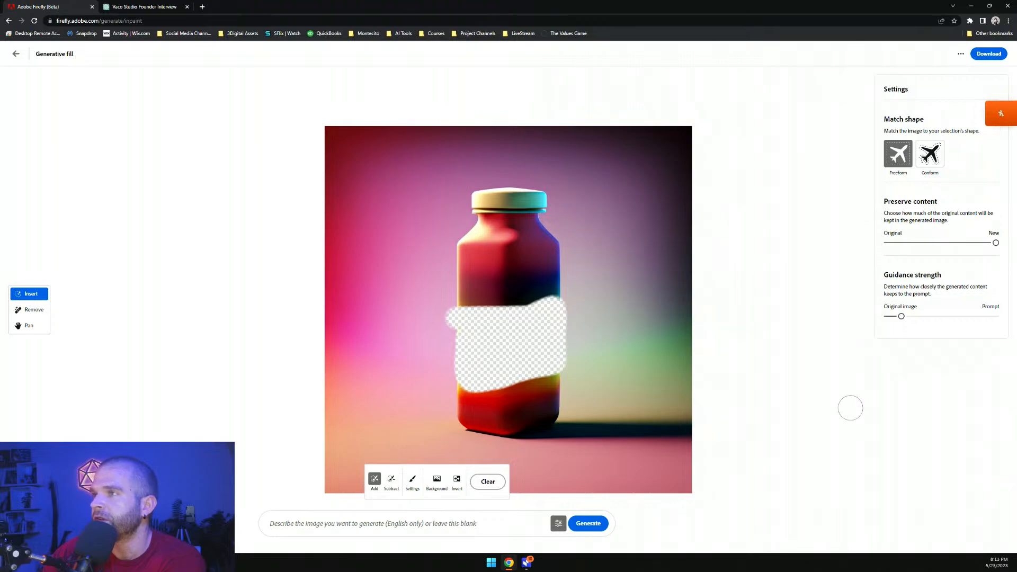
left_click(314, 524)
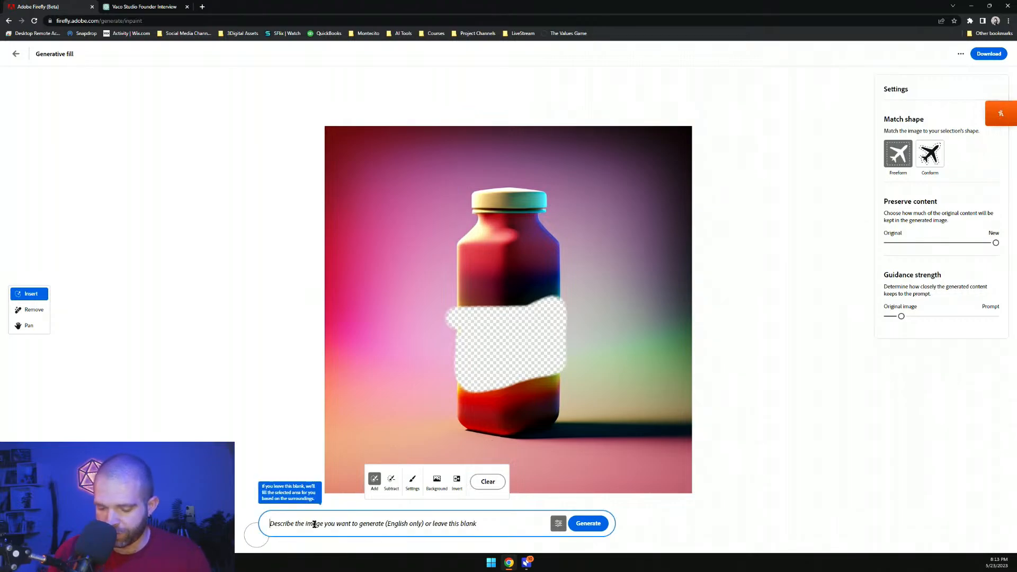
type("Pl")
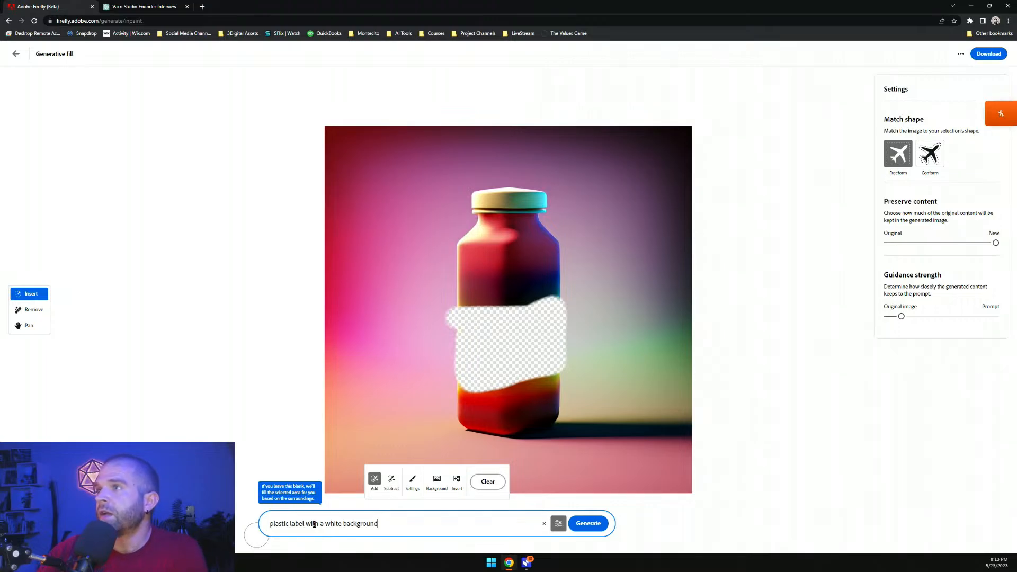
Lower Preserve content slightly, set Guidance strength a little toward Prompt, and generate the fill
left_click_drag(995, 244, 965, 249)
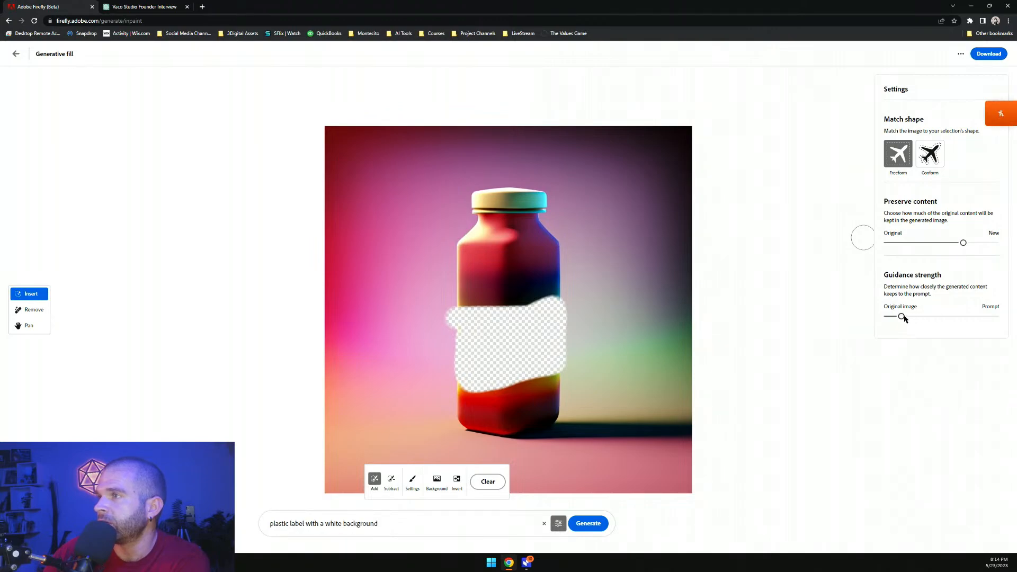
left_click_drag(903, 318, 930, 317)
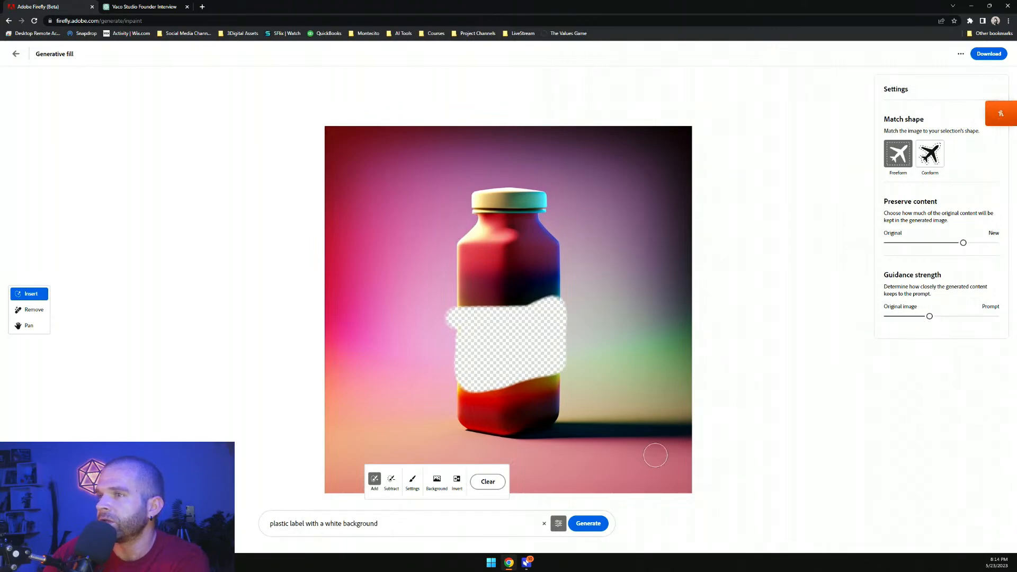
left_click(590, 524)
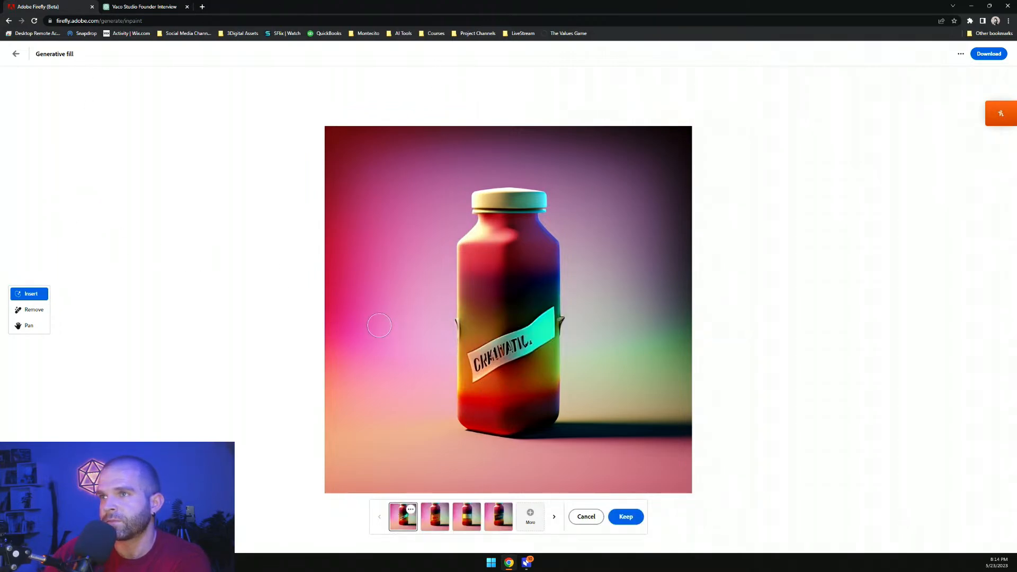
Compare the label fill variations and generate more of them
left_click(437, 519)
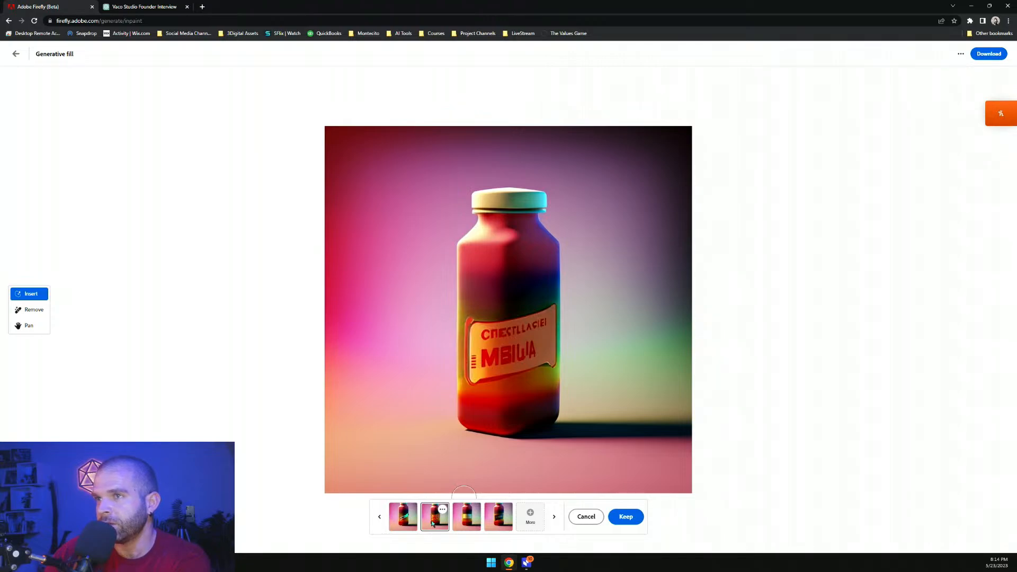
left_click(461, 524)
left_click(499, 524)
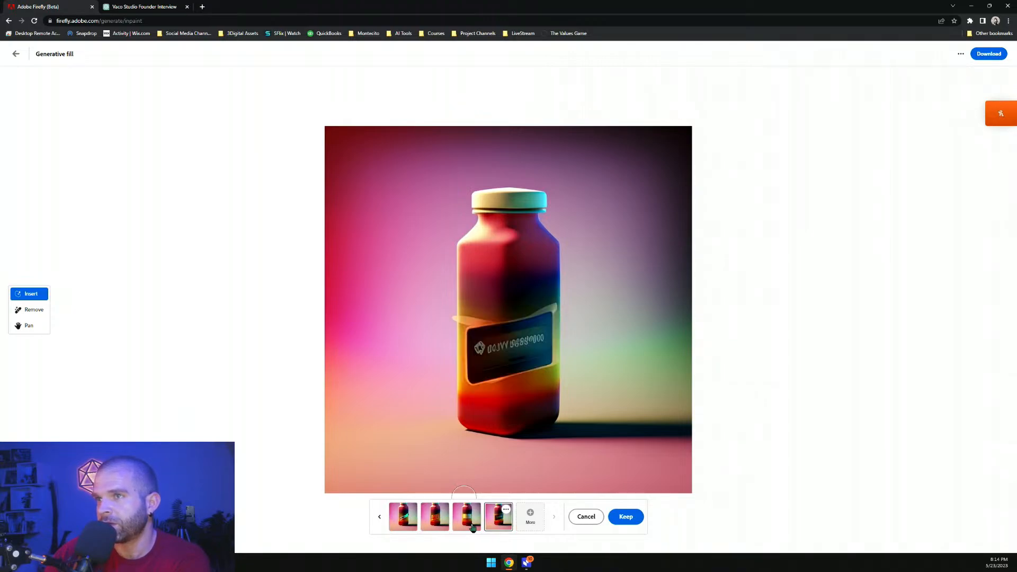
left_click(532, 517)
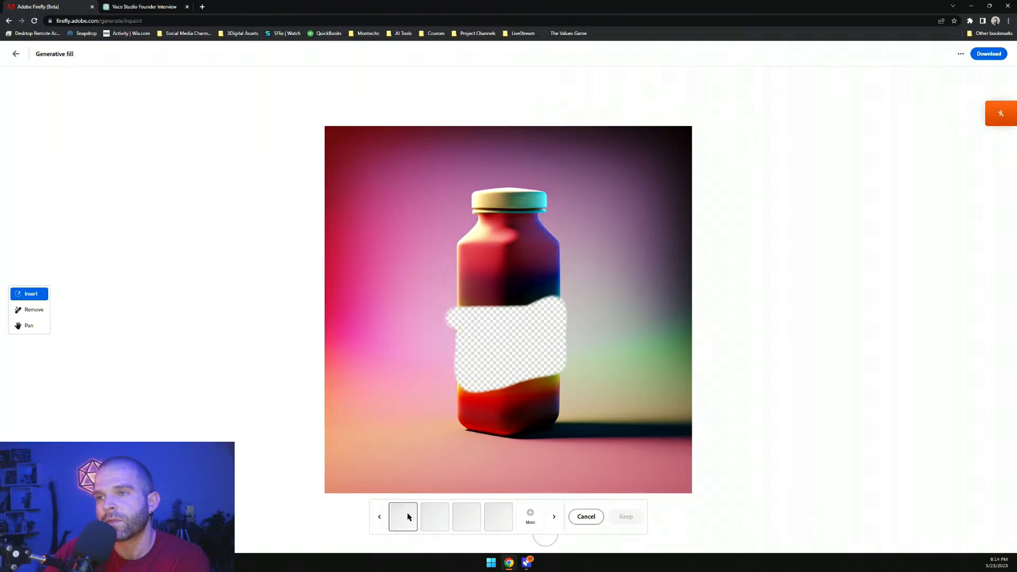
Page through the new fill variations, then cancel the fill and clear the mask
left_click(436, 525)
left_click(466, 525)
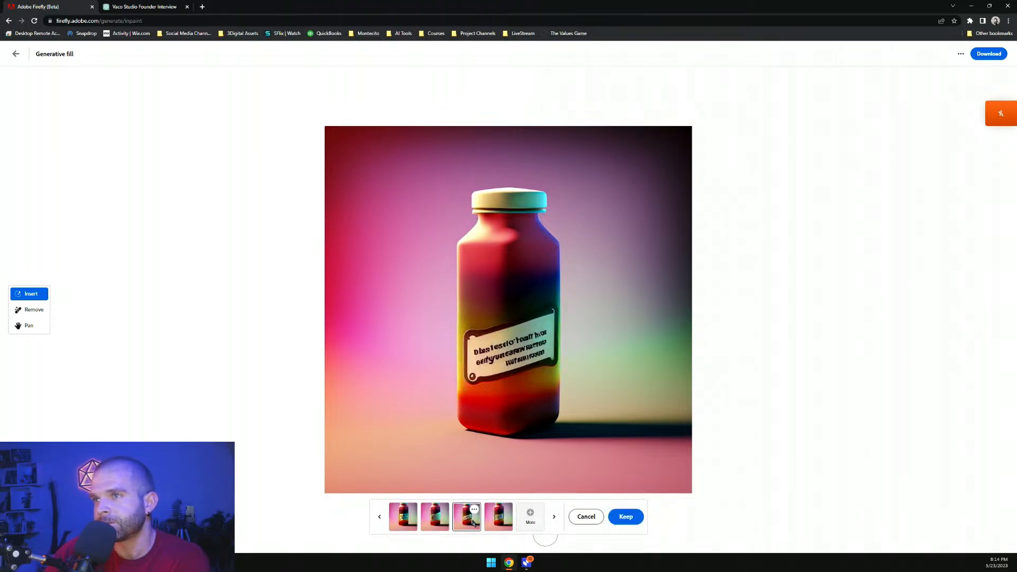
left_click(498, 522)
left_click(467, 523)
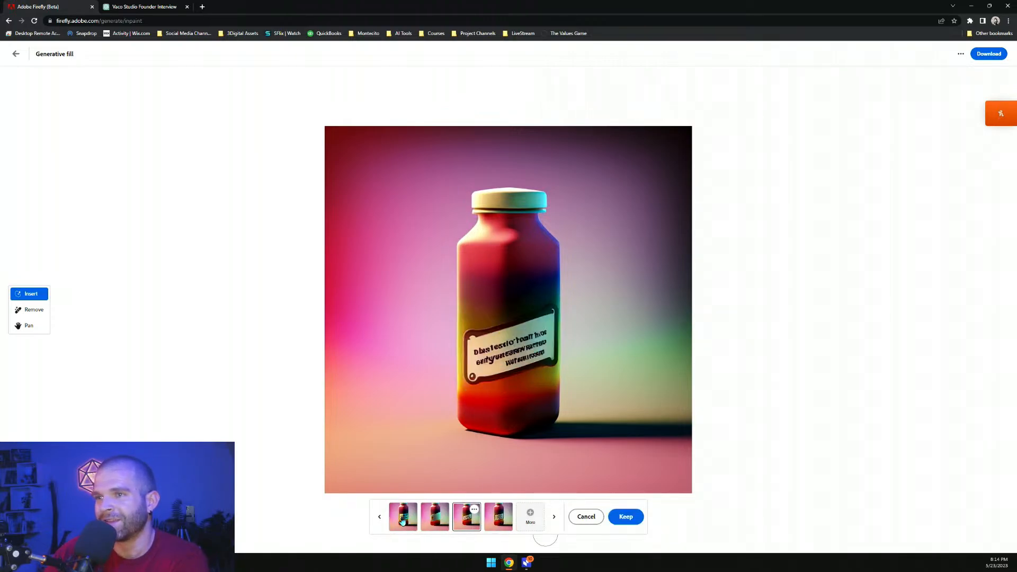
left_click(379, 517)
left_click(410, 522)
left_click(438, 525)
left_click(461, 525)
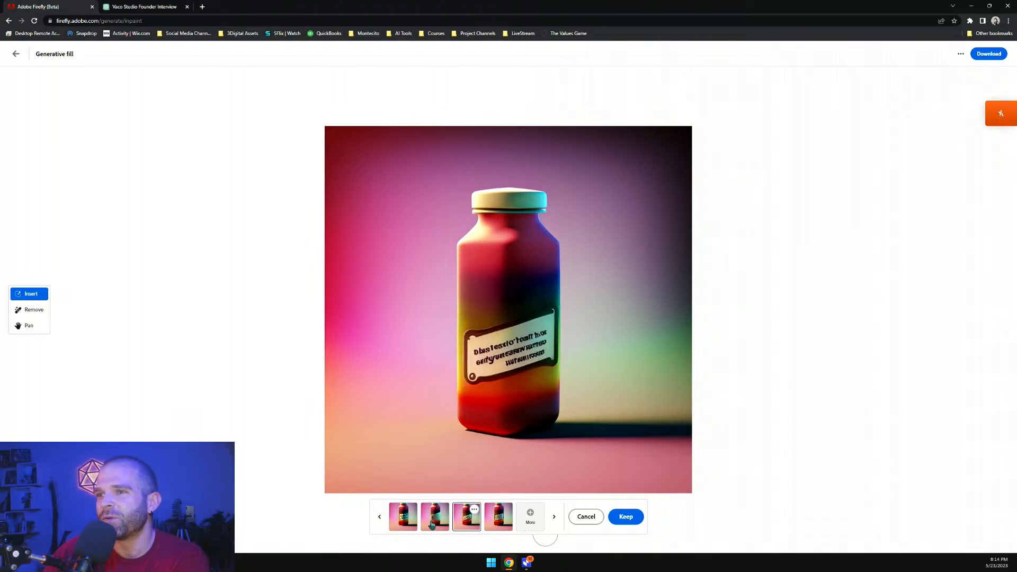
left_click(430, 525)
left_click(412, 524)
left_click(466, 521)
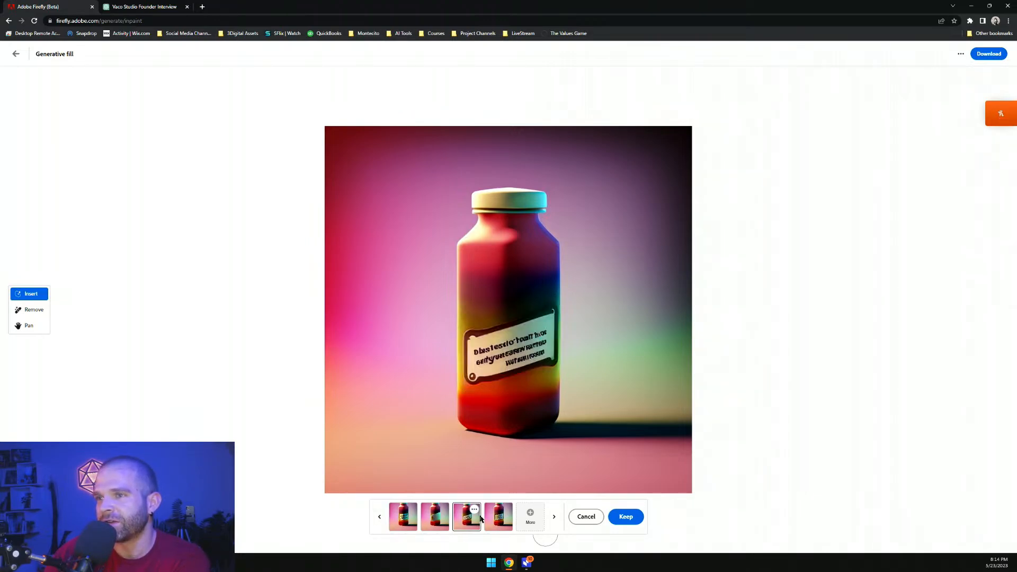
left_click(503, 520)
left_click(586, 517)
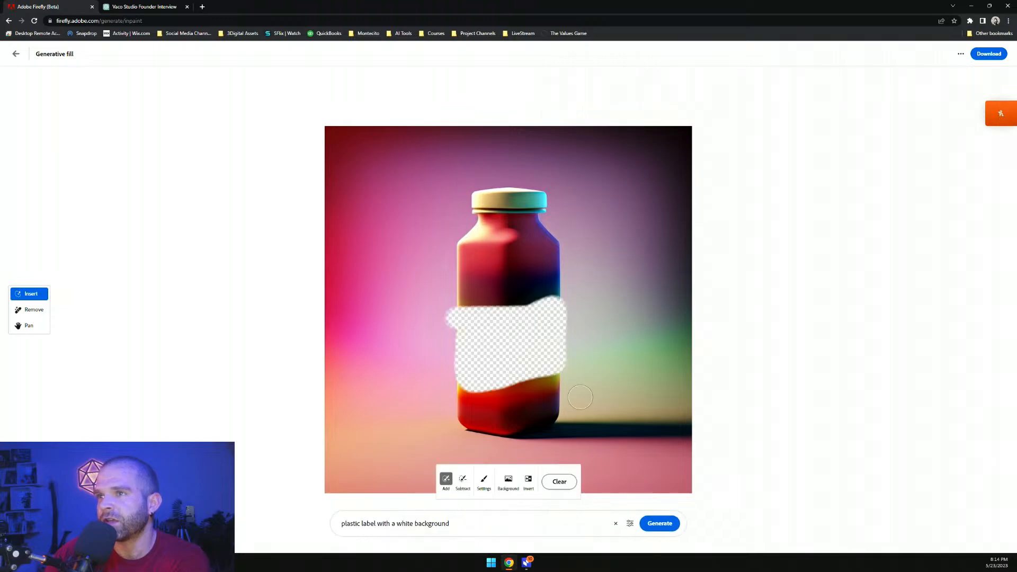
left_click(560, 482)
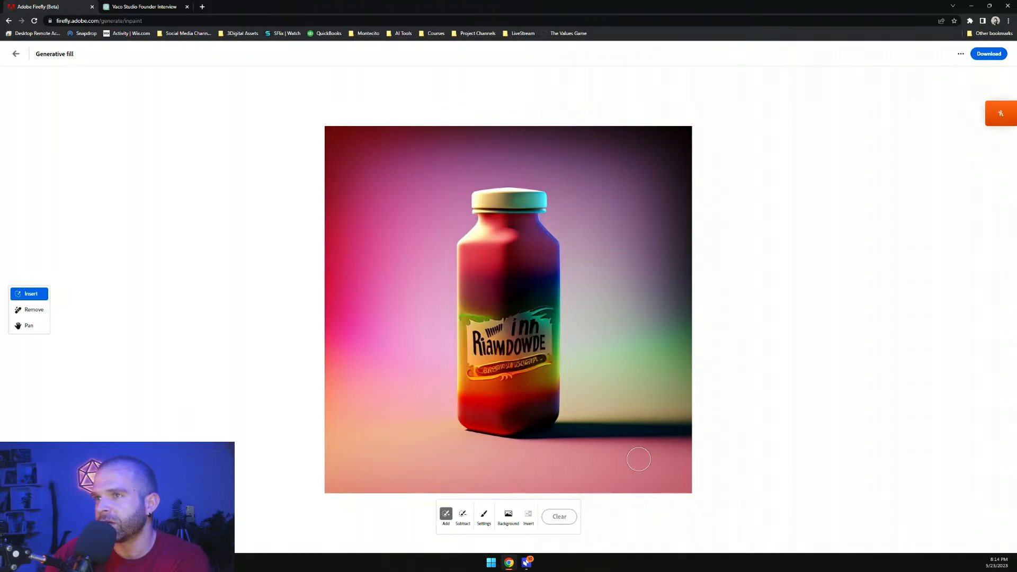
Switch to Remove, paint over the strip beneath the label, and remove it
left_click(33, 310)
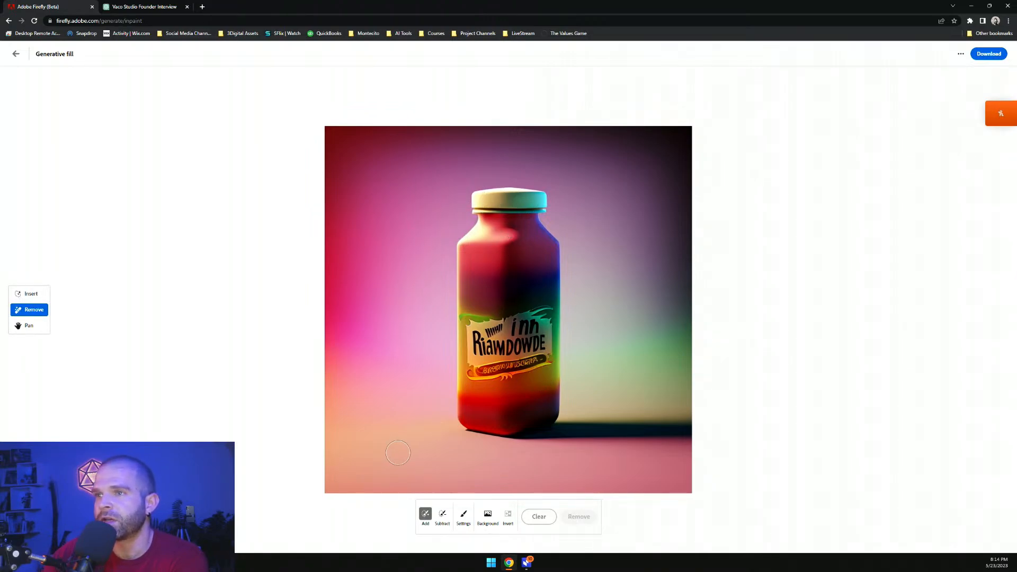
mouse_move(470, 385)
left_mouse_down()
mouse_move(461, 380)
mouse_move(564, 363)
left_mouse_up()
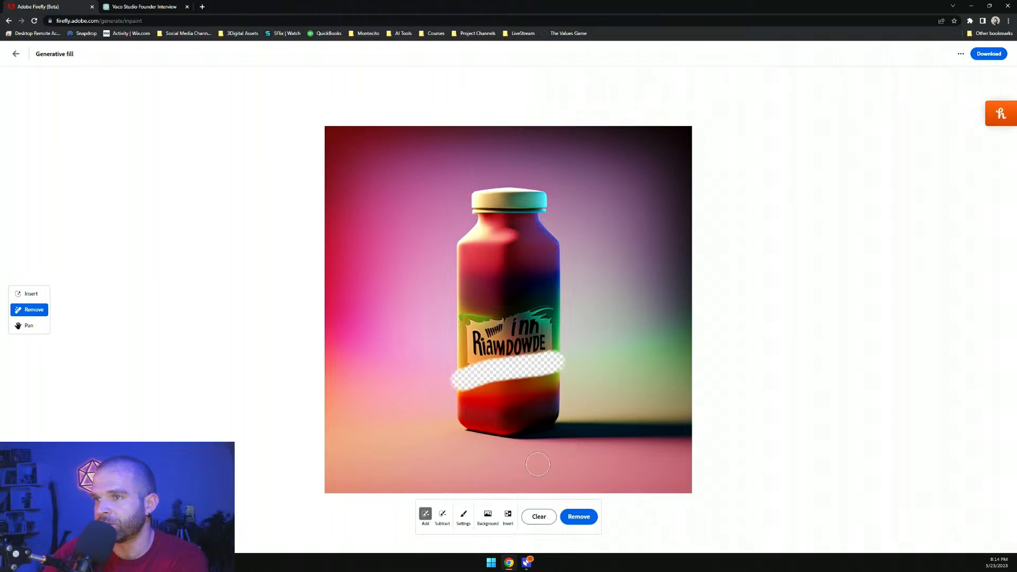
left_click(579, 516)
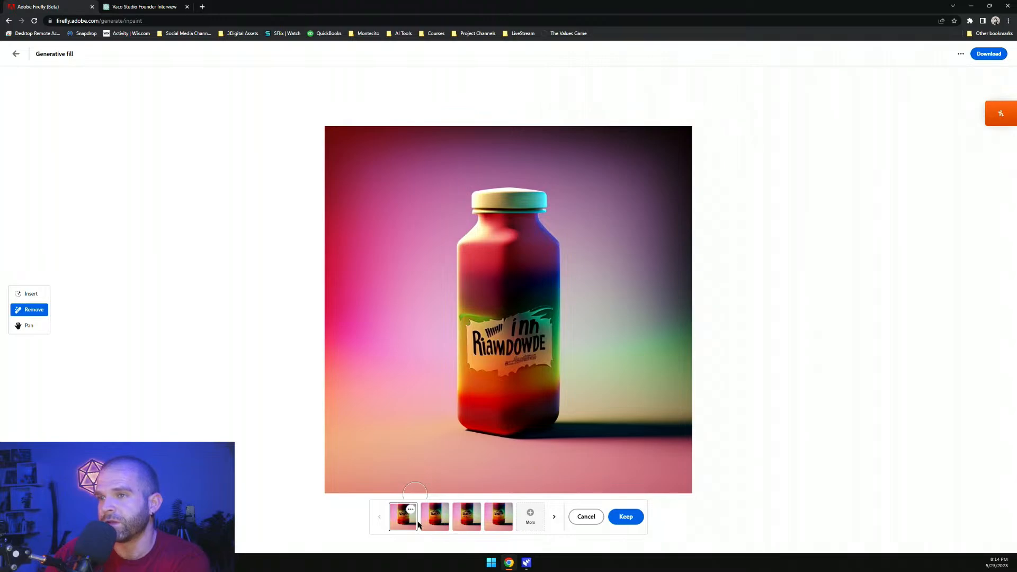
Compare the removal variations and keep the first one
left_click(427, 525)
left_click(463, 523)
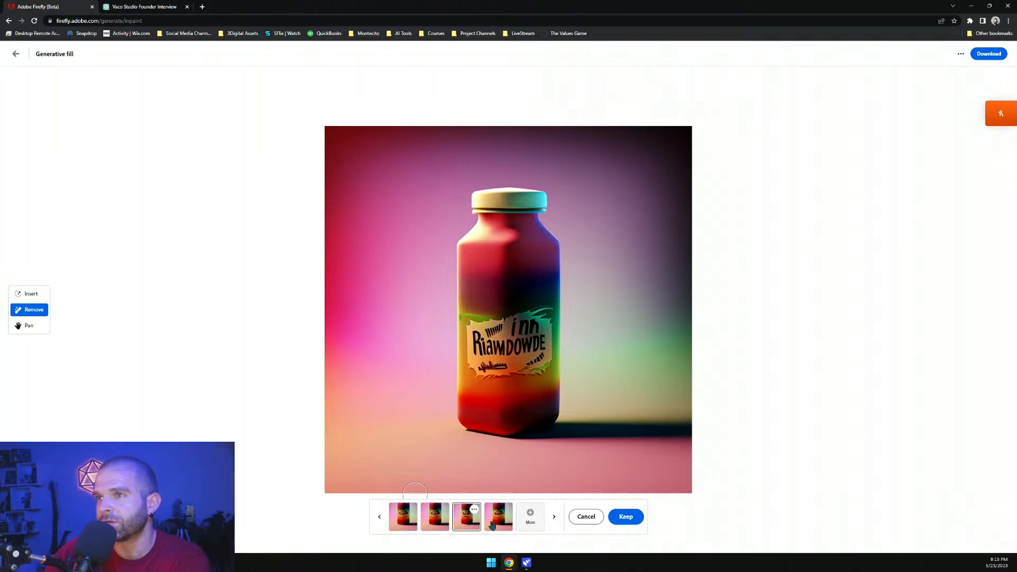
left_click(498, 525)
left_click(401, 527)
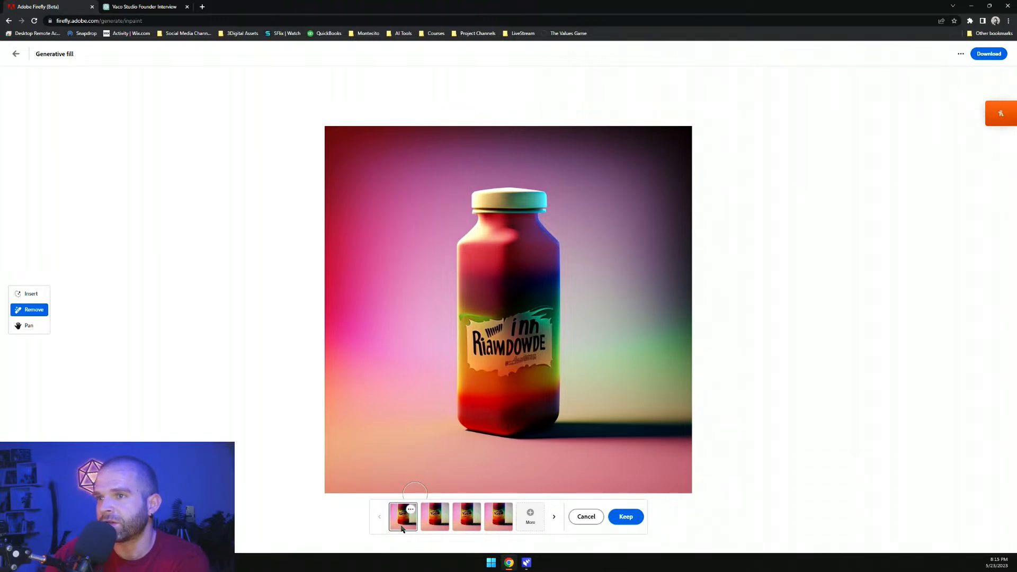
left_click(446, 527)
left_click(415, 529)
left_click(627, 517)
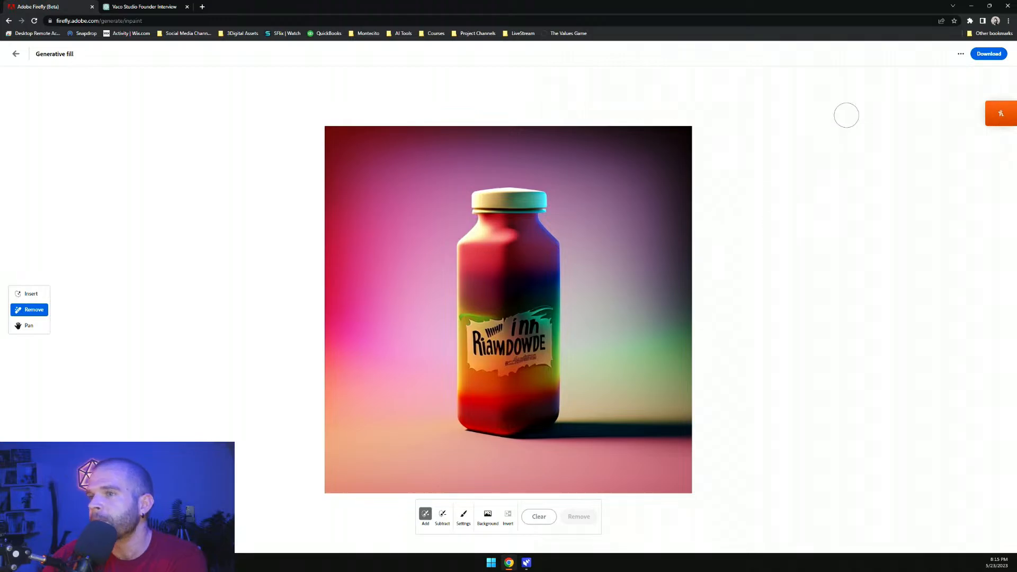
Download the edited bottle image as a PNG to the Desktop
left_click(963, 55)
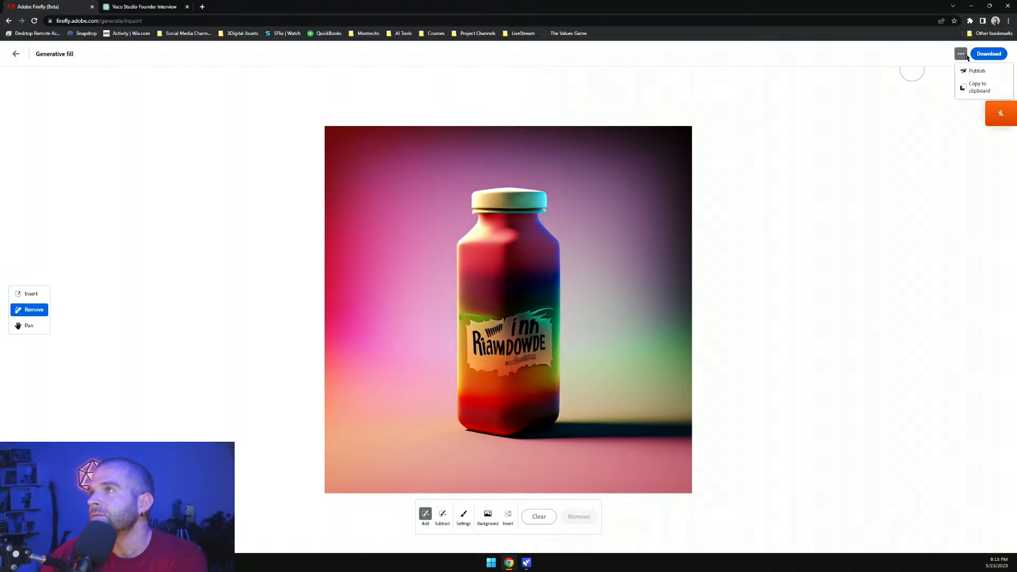
left_click(989, 53)
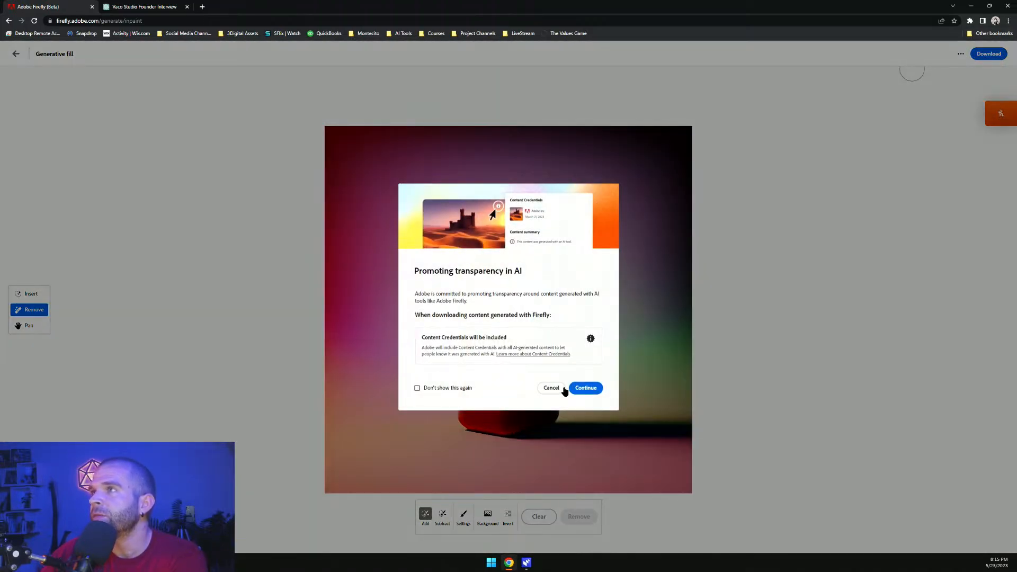
left_click(570, 388)
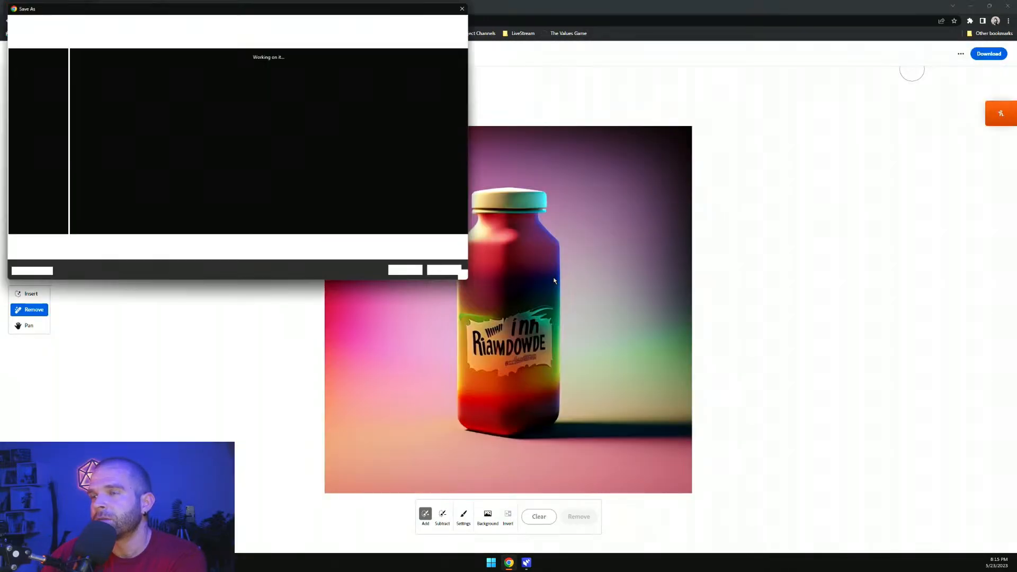
left_click(408, 274)
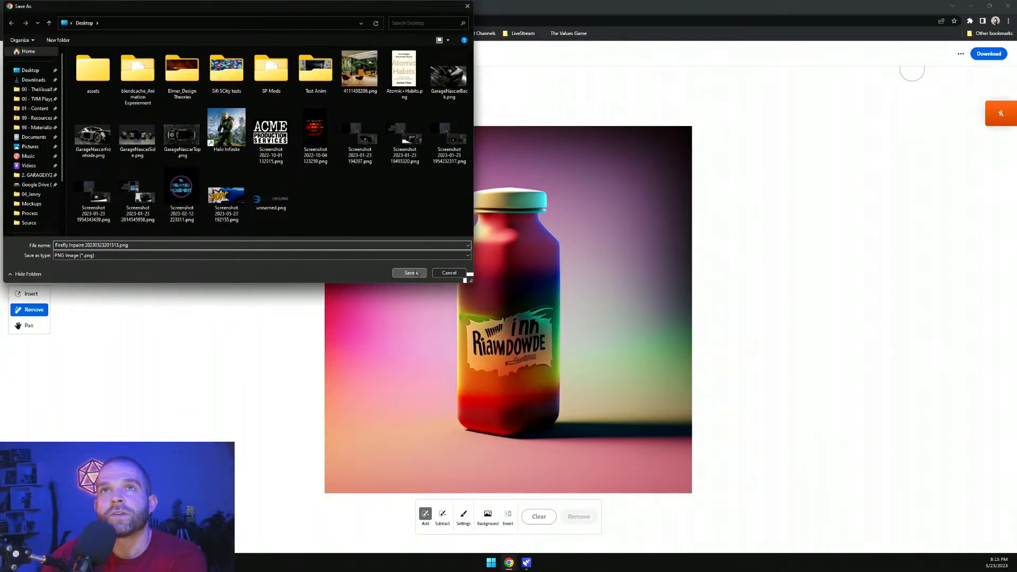
Return to the Firefly home page and open Text effects
left_click(22, 55)
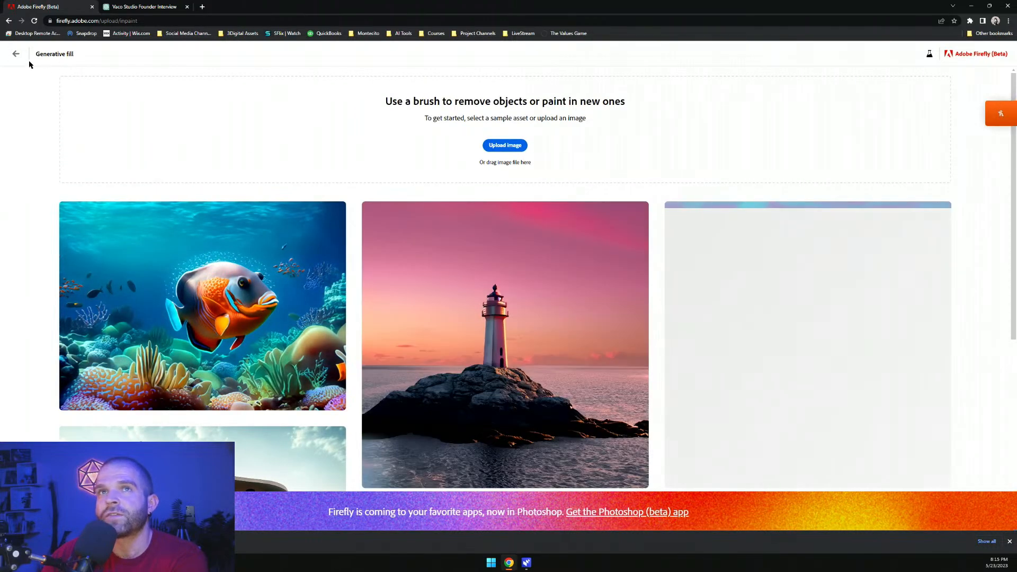
left_click(16, 54)
scroll(517, 267, "down", 1)
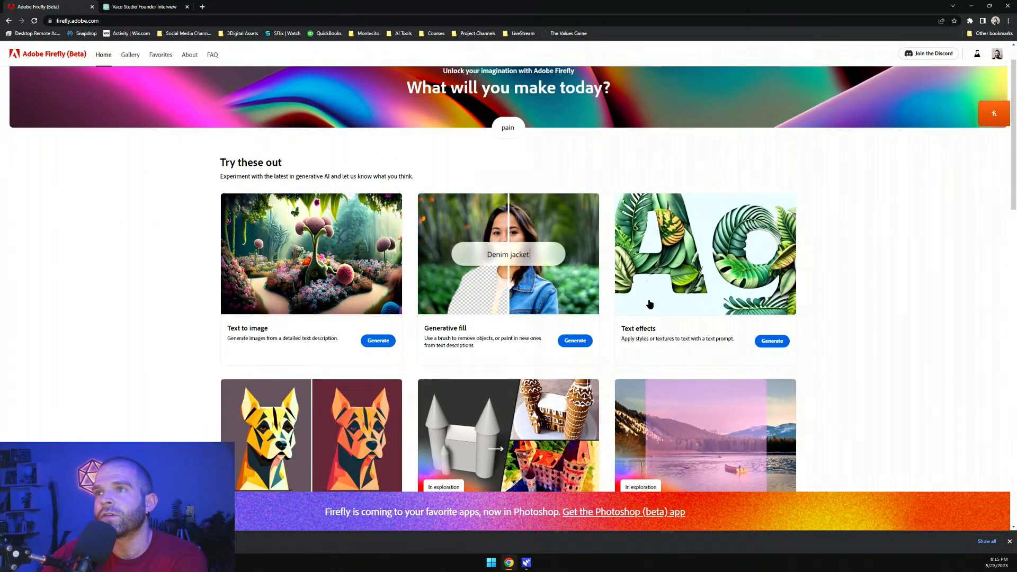
left_click(772, 314)
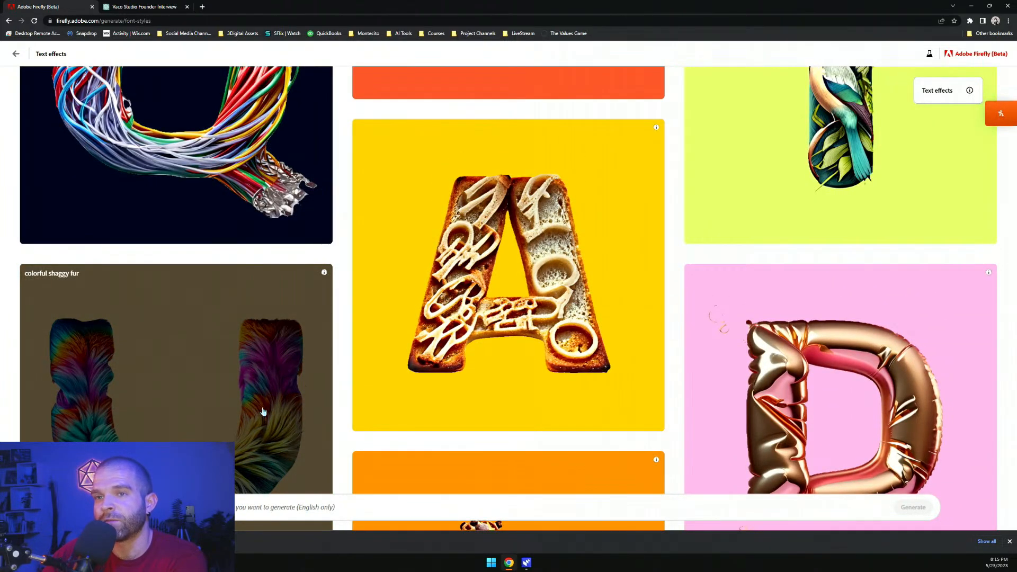
Scroll through the Text effects sample gallery to examine the example prompts
scroll(336, 391, "up", 4)
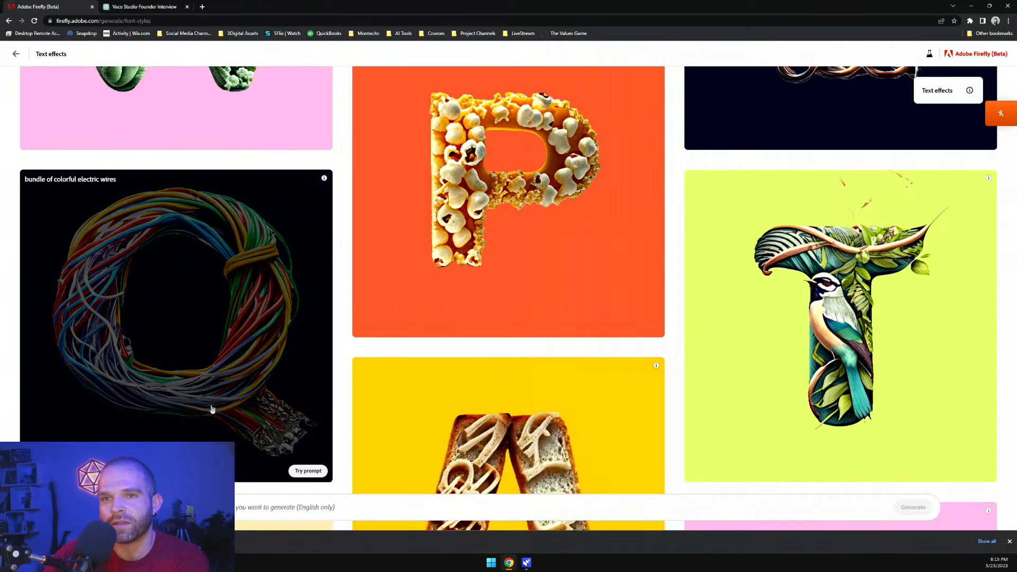
scroll(286, 341, "up", 3)
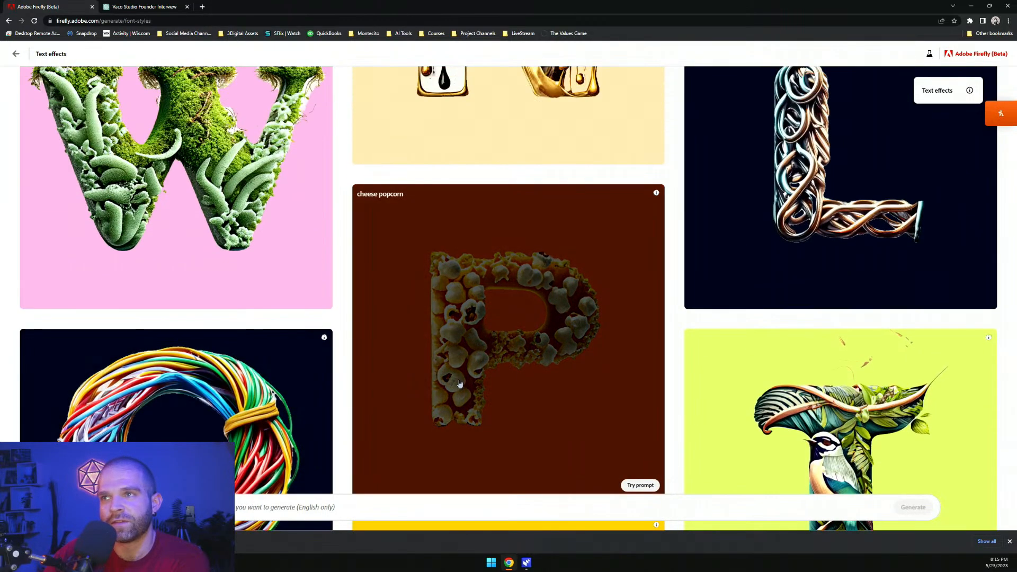
scroll(329, 367, "up", 3)
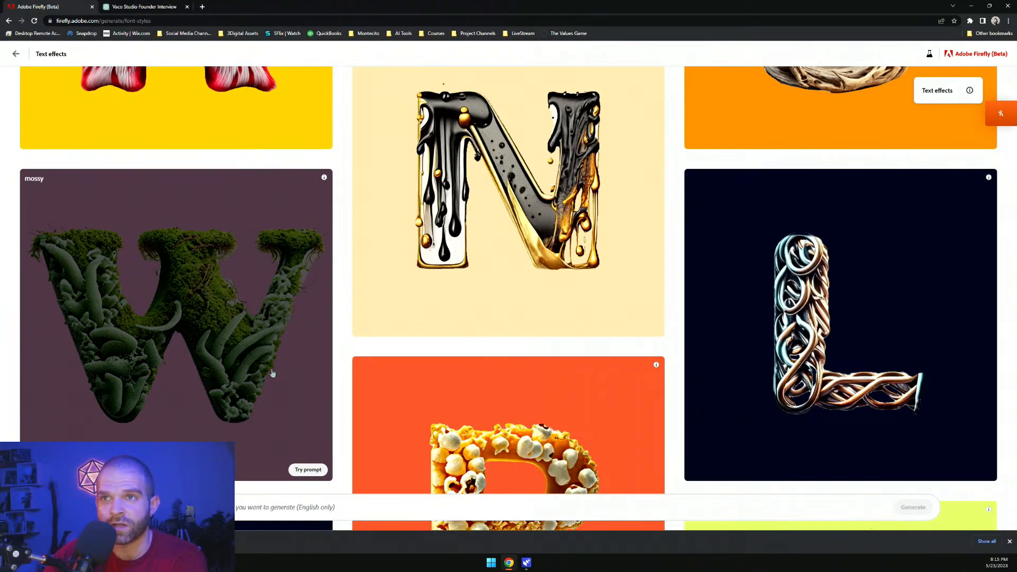
scroll(327, 363, "up", 7)
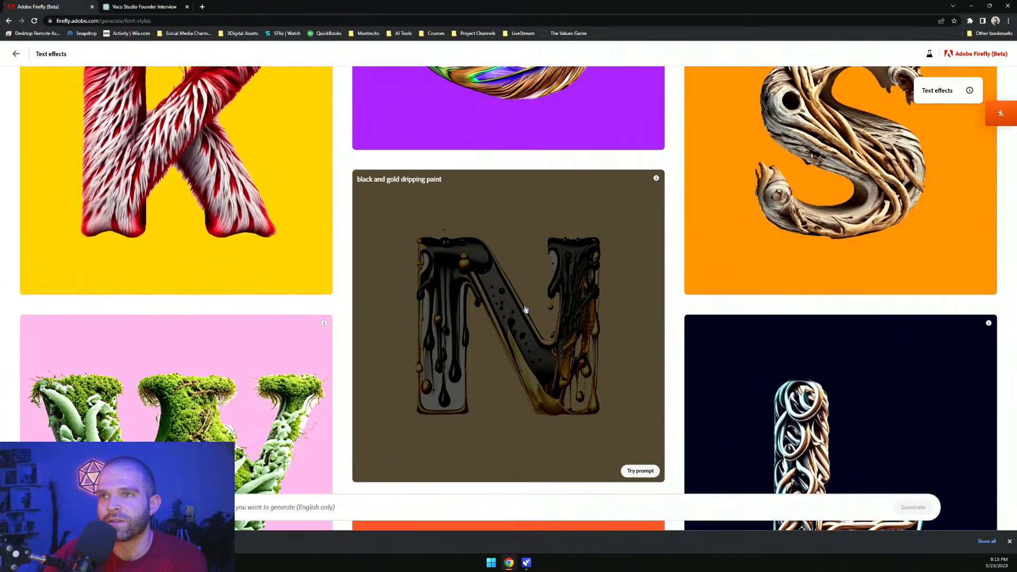
scroll(298, 442, "up", 2)
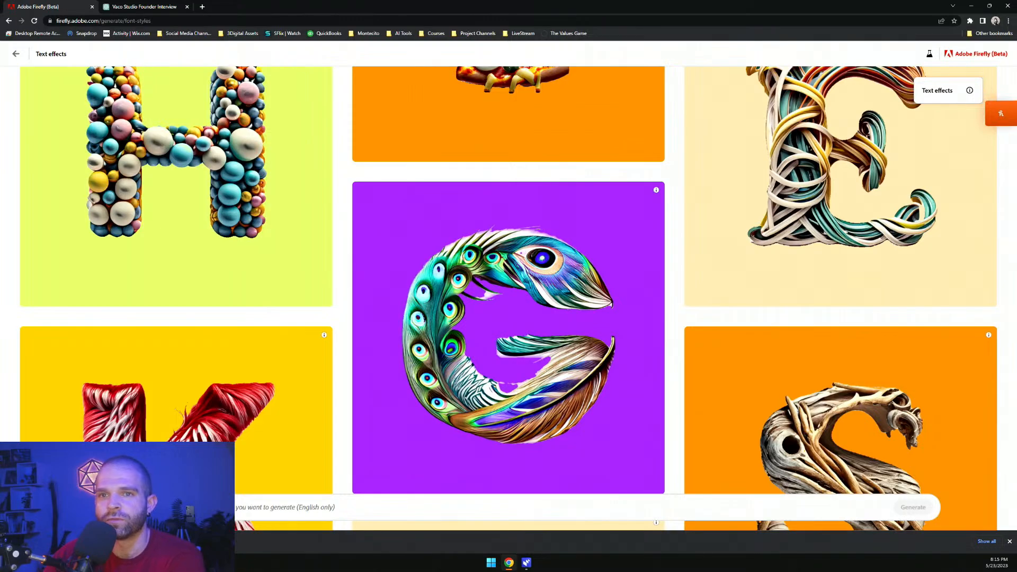
key("Caps_Lock")
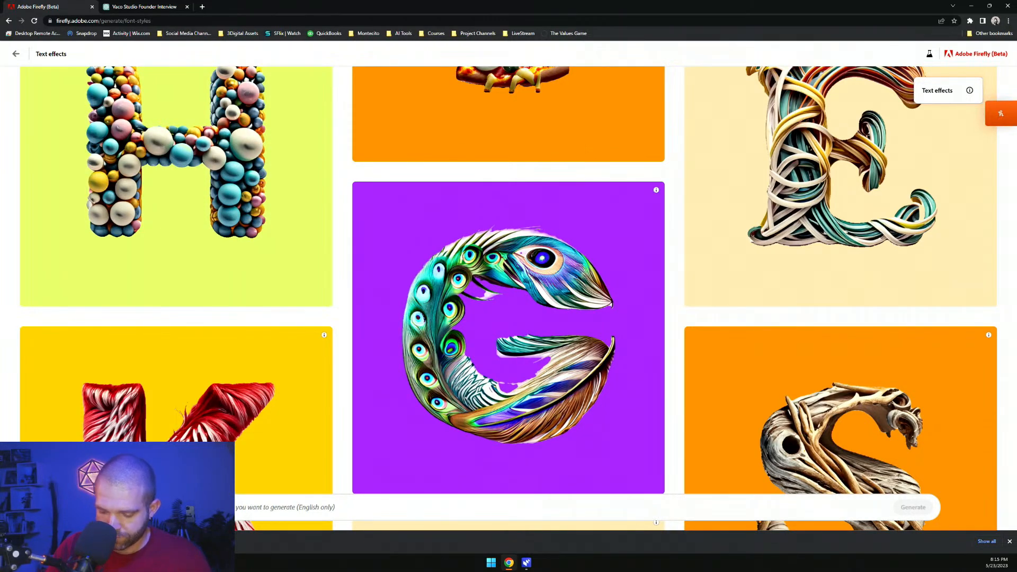
key("Caps_Lock")
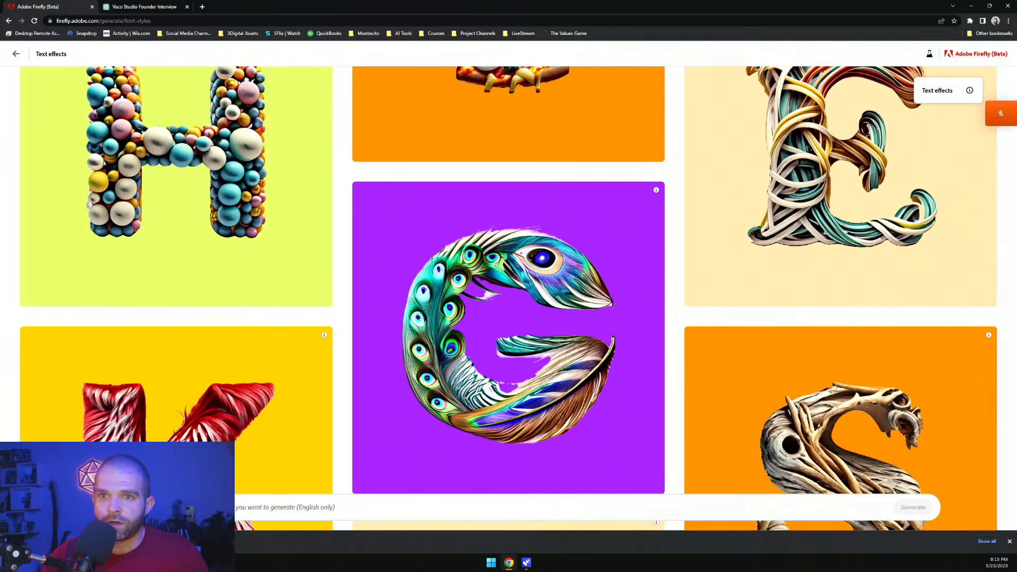
Generate a text effect with the prompt 'Rocks, trees, ground, moss, greenery and nature'
left_click(212, 507)
key("Caps_Lock")
type("A")
key("Caps_Lock")
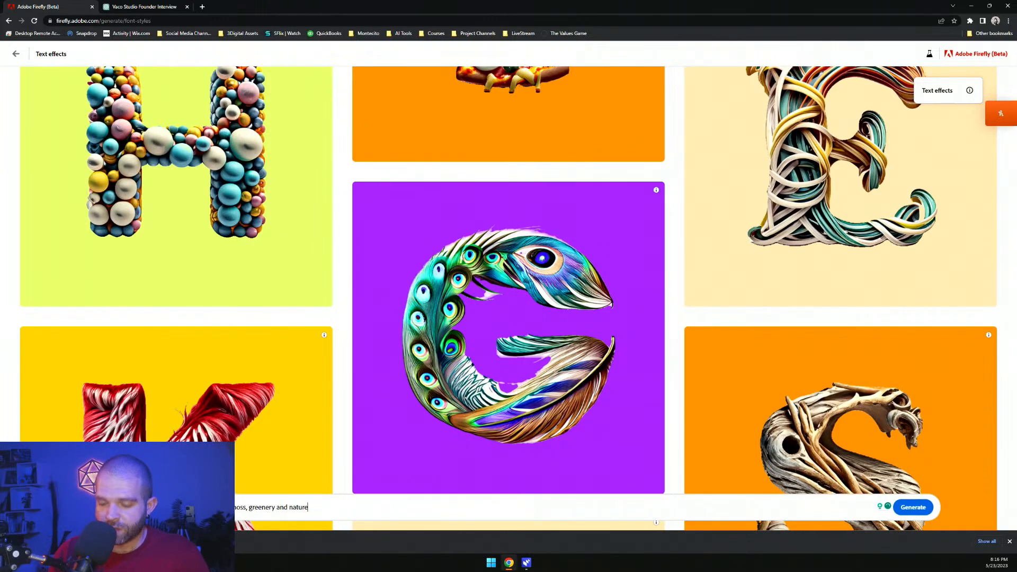
key("Return")
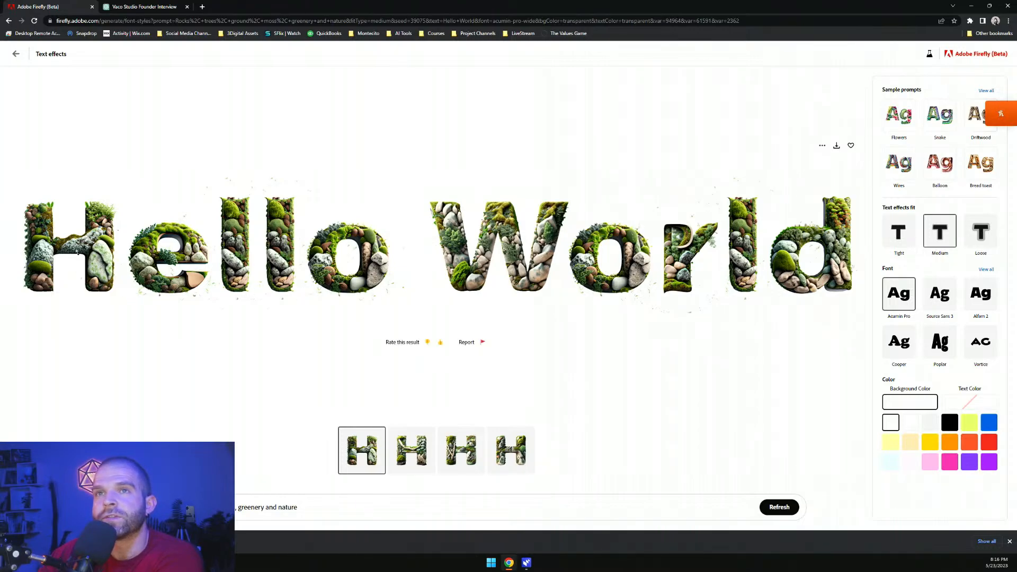
Compare the text effect variations, opening the result's more-options menu along the way
left_click(427, 468)
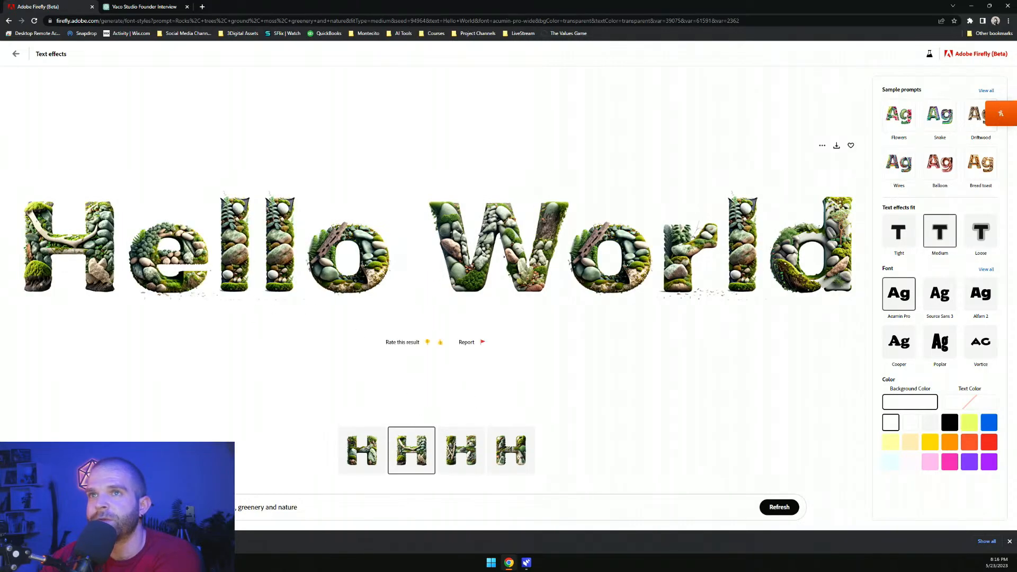
left_click(823, 147)
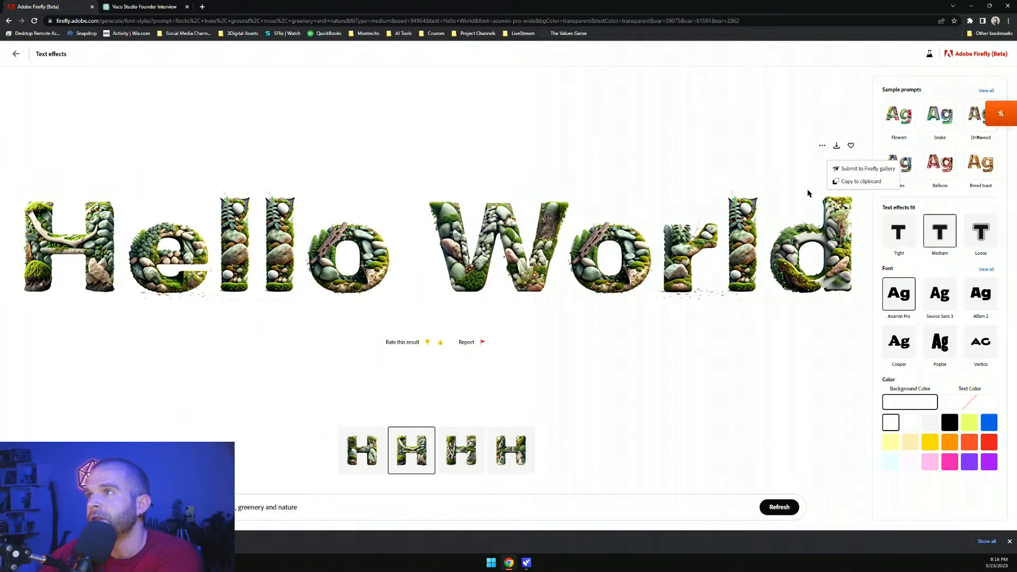
left_click(809, 193)
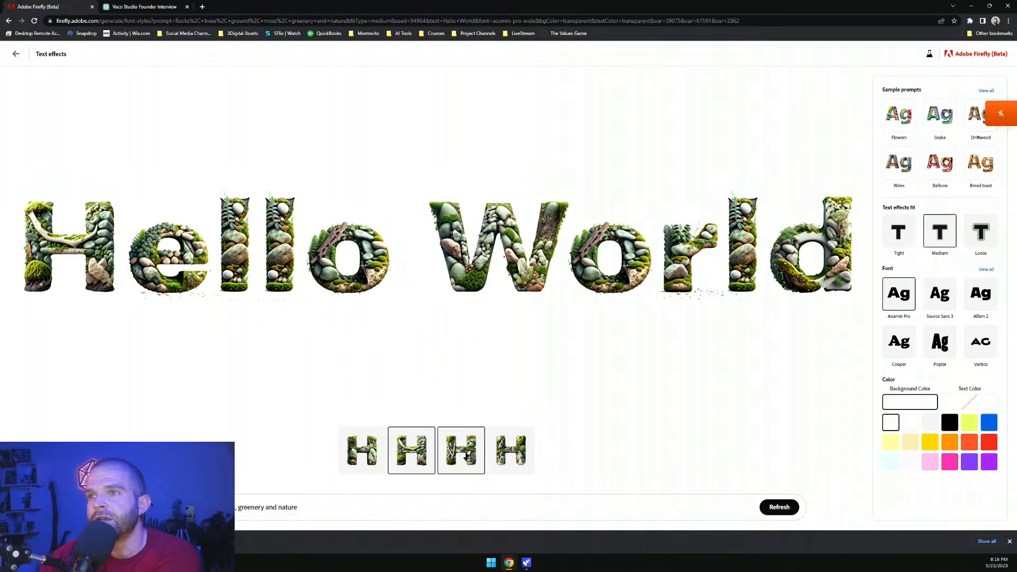
left_click(461, 451)
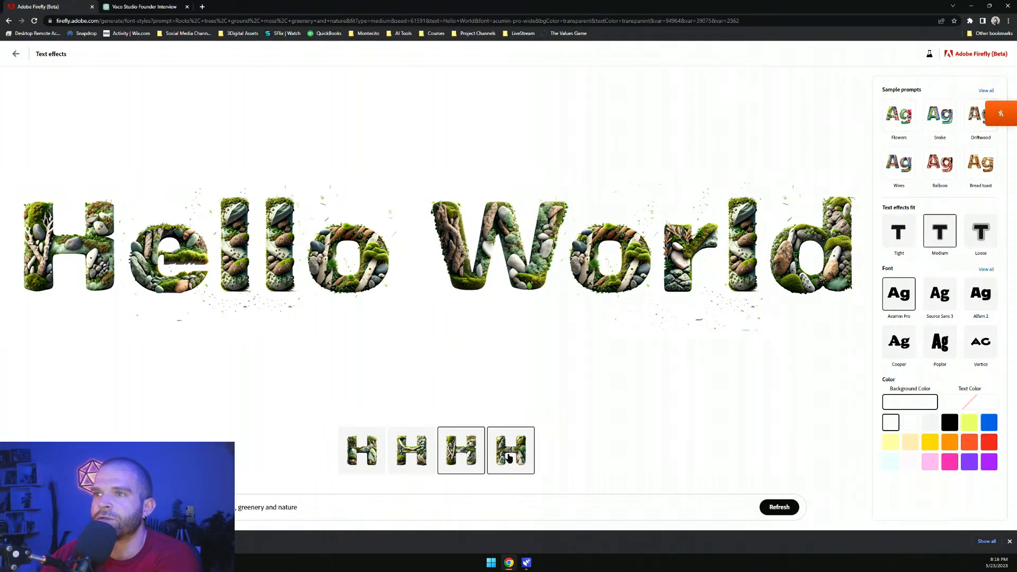
Download the fourth text effect variation as a PNG file and add it to favorites
left_click(511, 460)
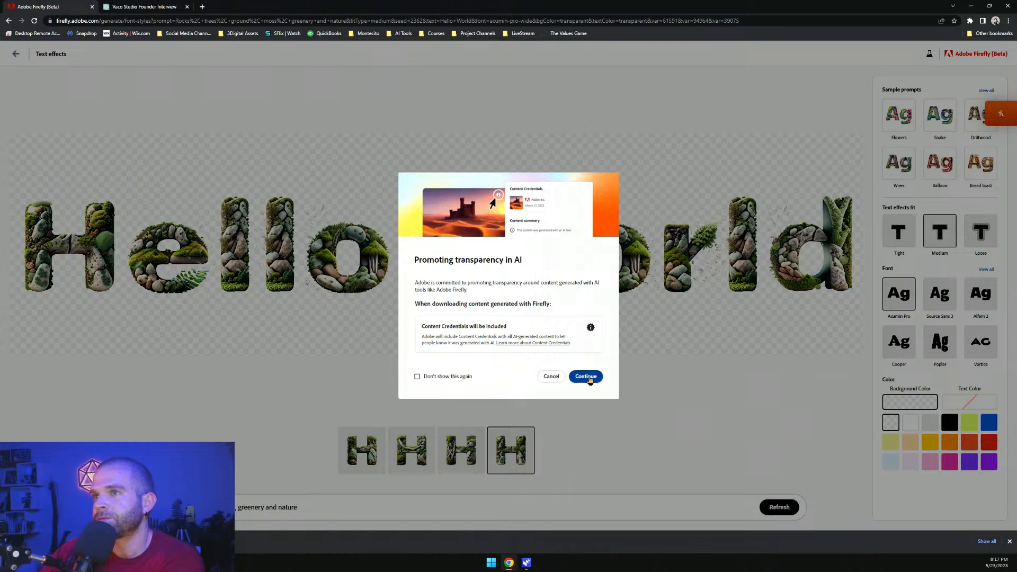
left_click(589, 376)
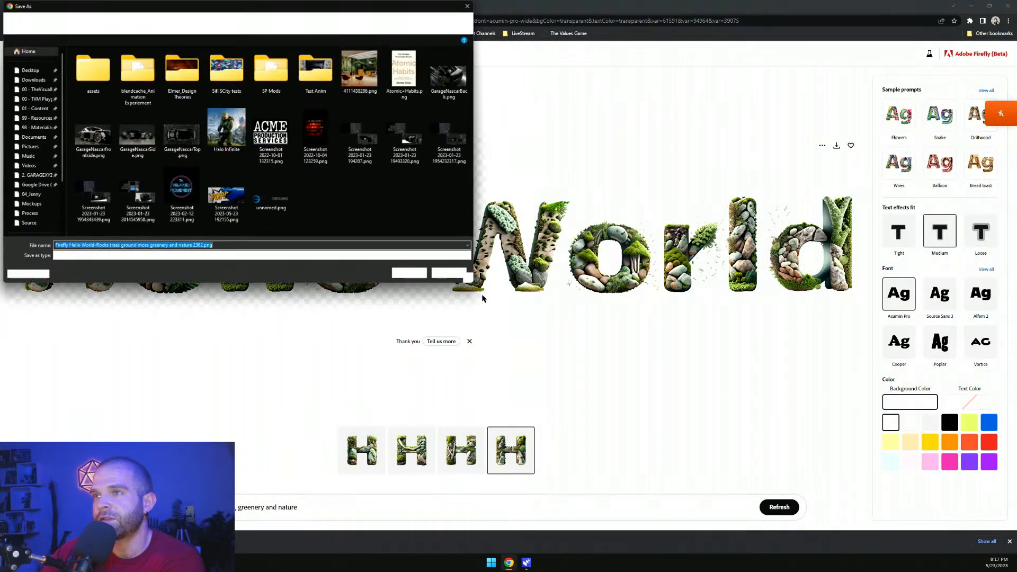
left_click(414, 273)
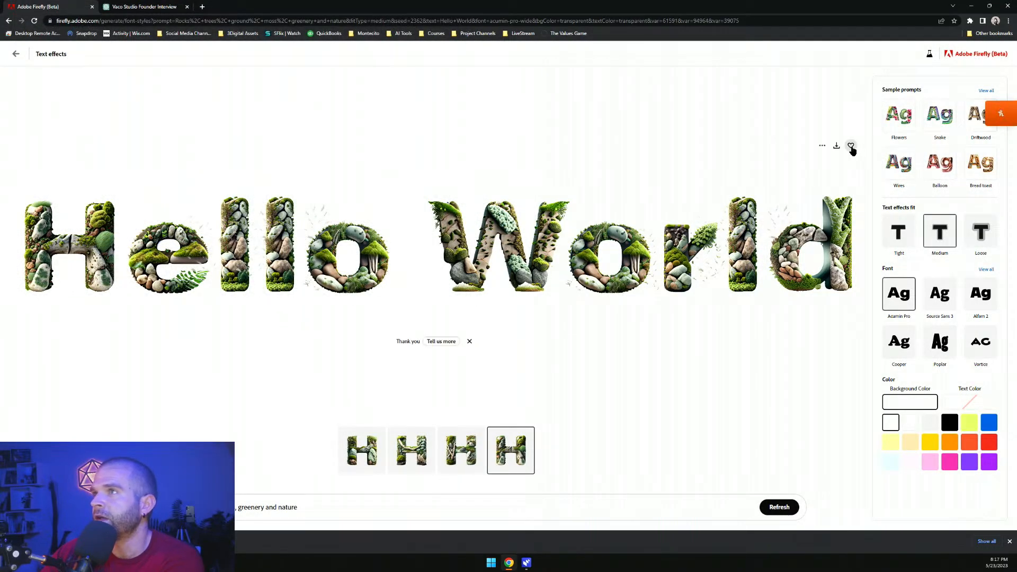
left_click(851, 146)
Return to the Firefly home page and open Generative recolor
left_click(16, 54)
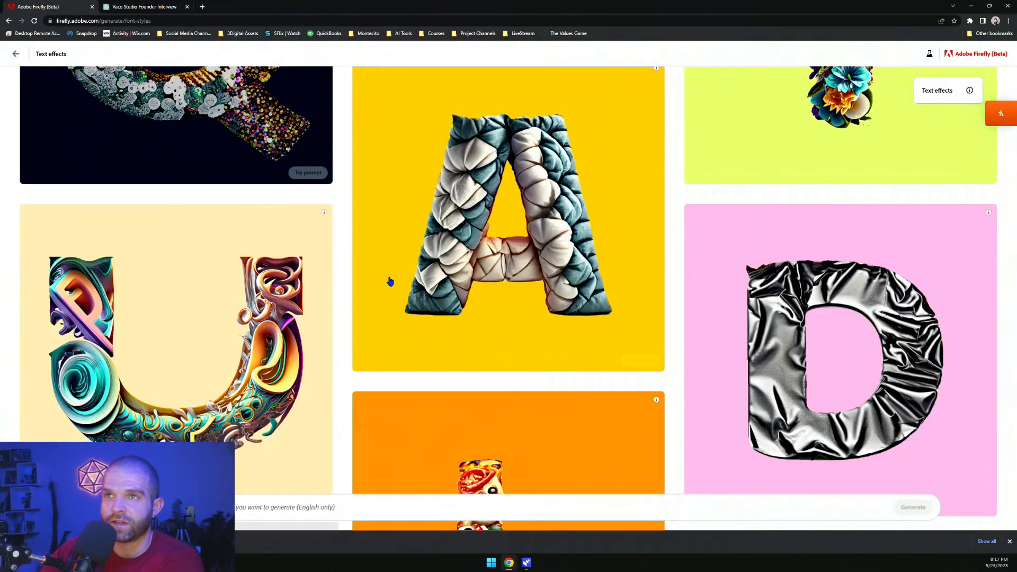
left_click(16, 54)
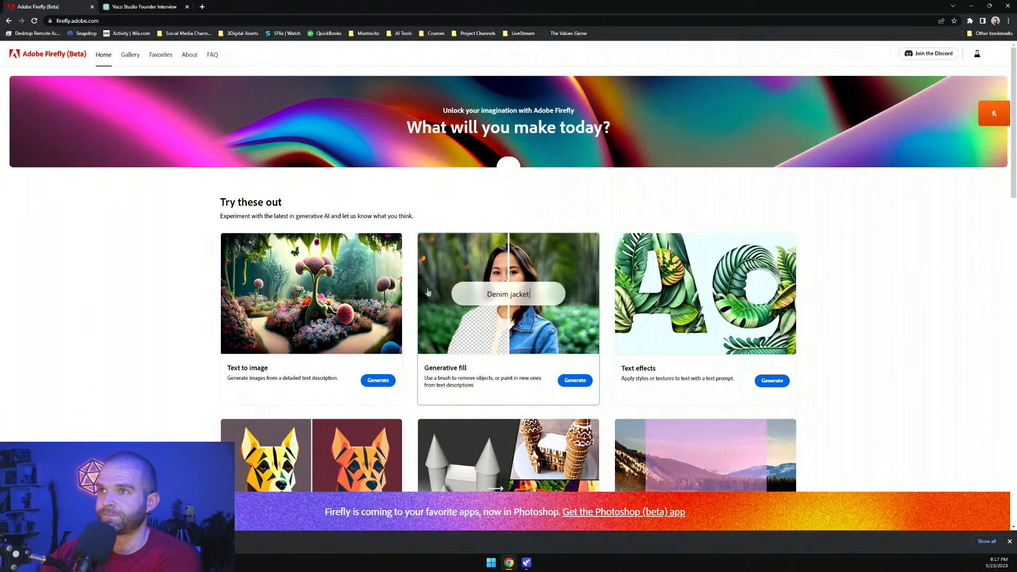
scroll(488, 358, "down", 2)
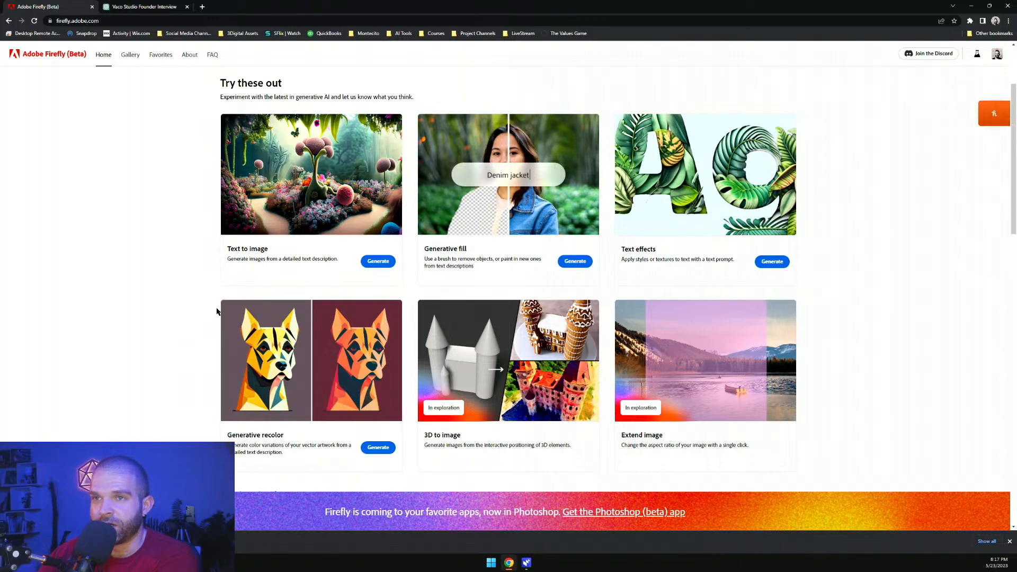
scroll(221, 311, "down", 1)
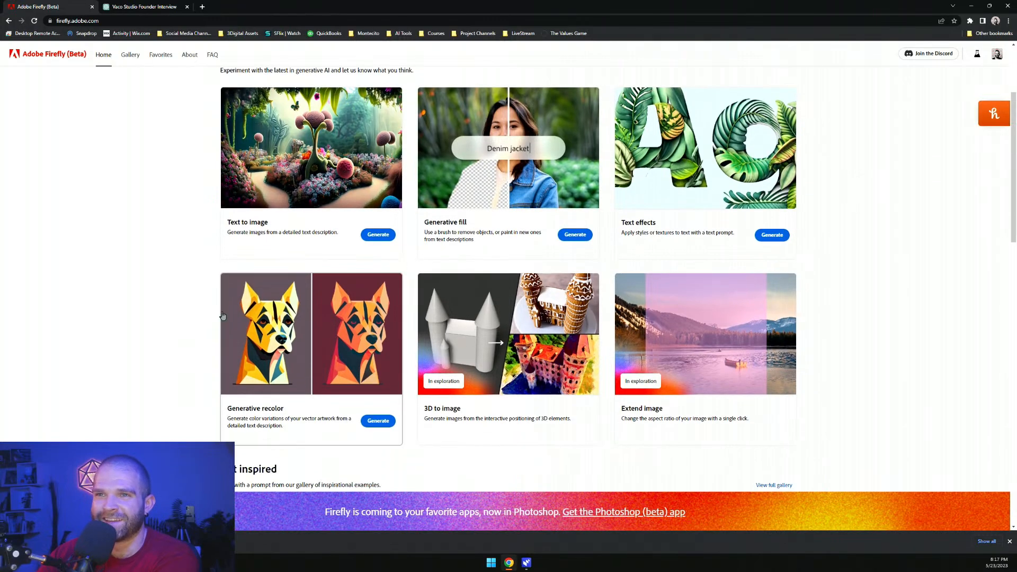
left_click(1010, 541)
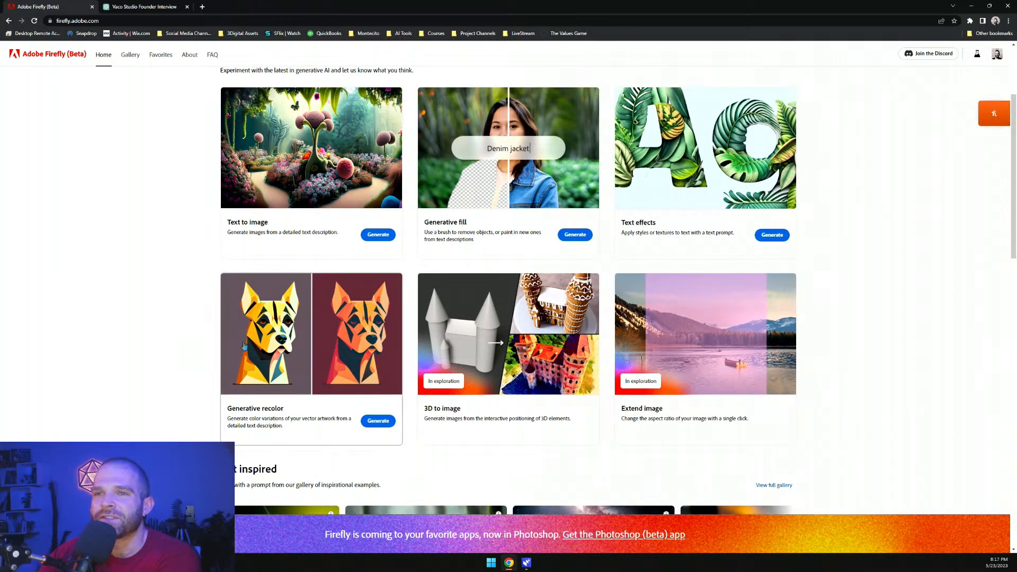
left_click(293, 347)
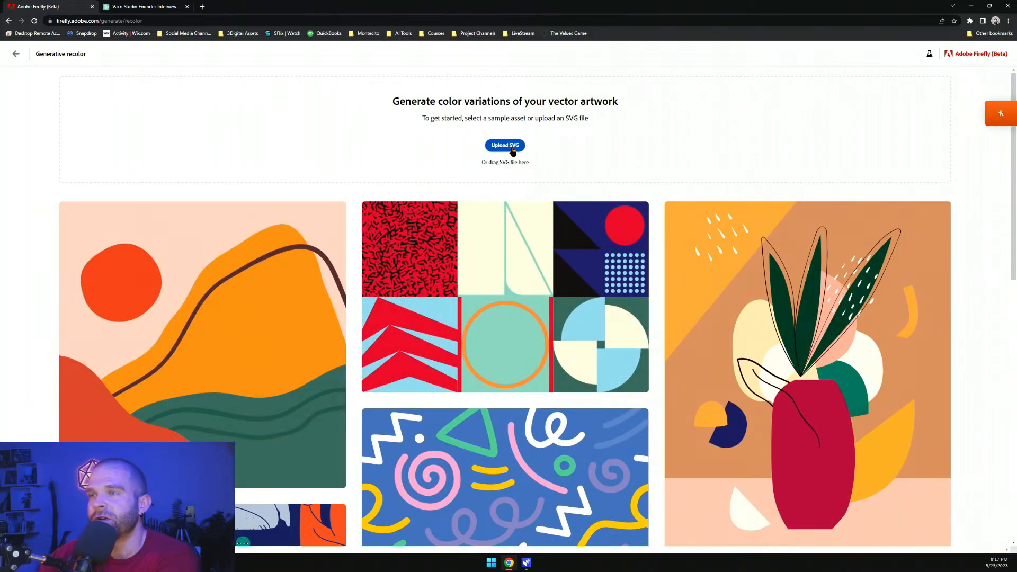
Upload the tvm logo SVG file as the artwork to recolor
scroll(404, 263, "down", 10)
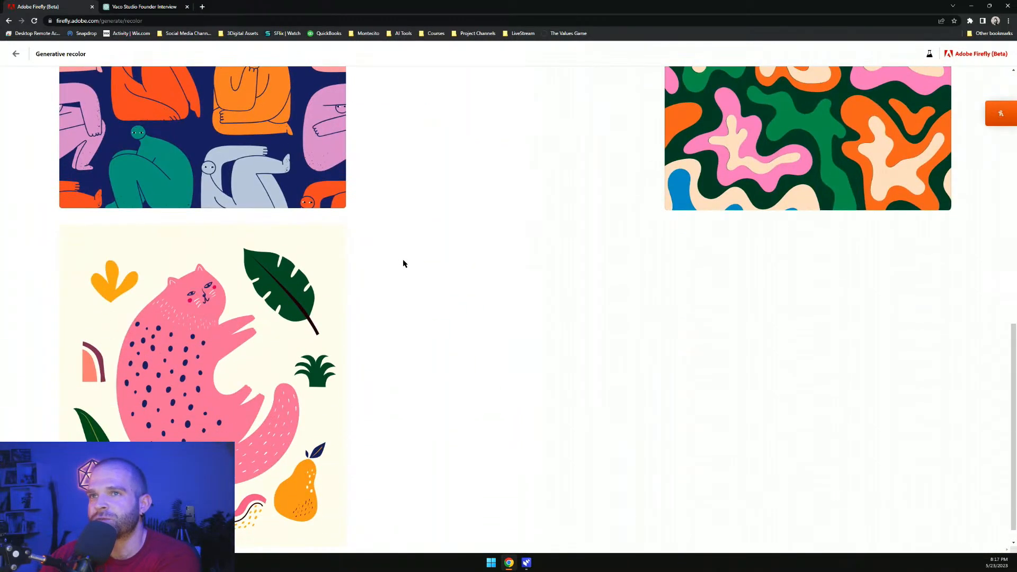
scroll(417, 276, "up", 10)
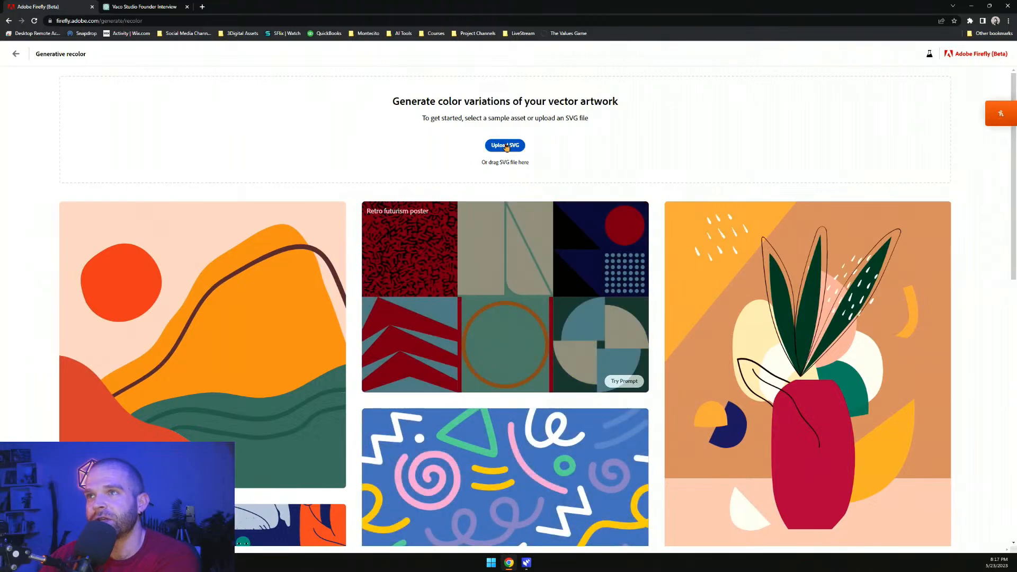
left_click(505, 146)
double_click(247, 127)
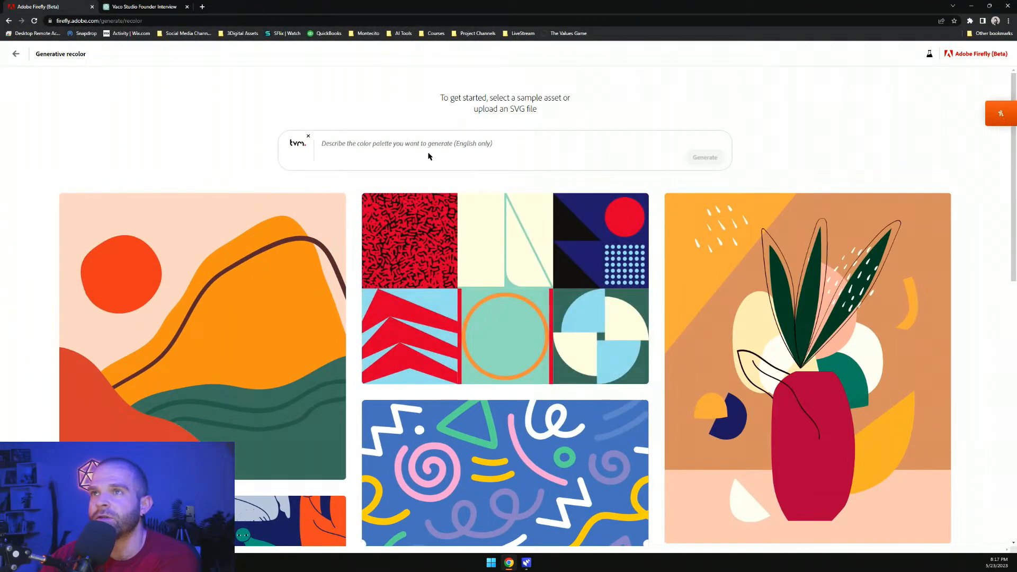
Generate color variations with the prompt 'blue and teal summer vibes'
left_click(432, 146)
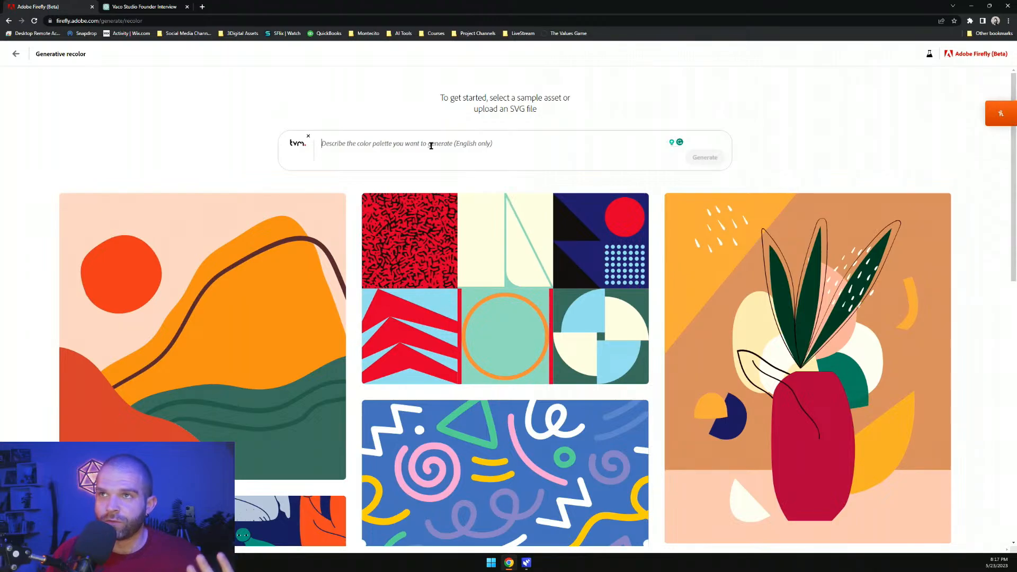
type("blue and teal summer vibes")
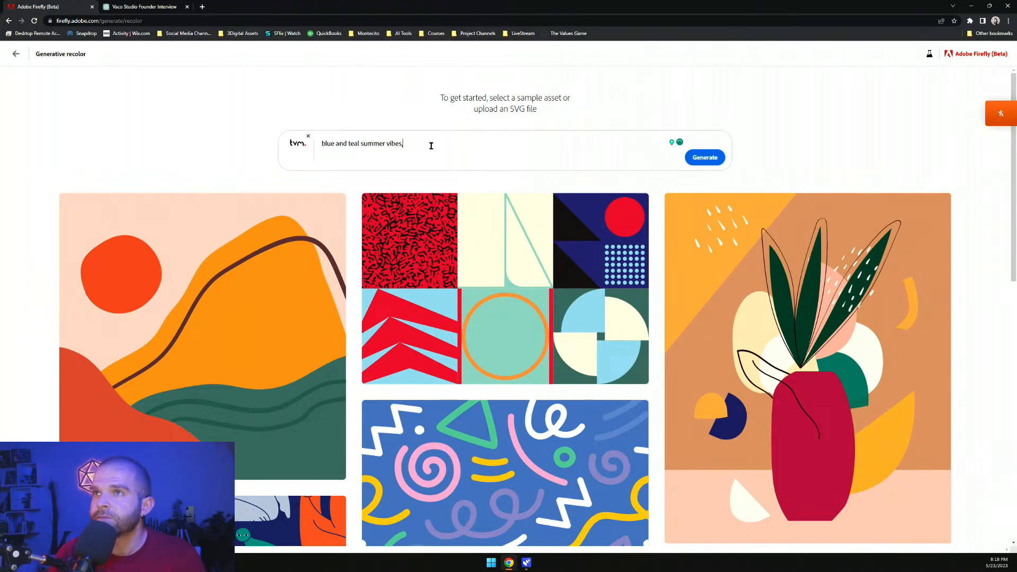
left_click(719, 161)
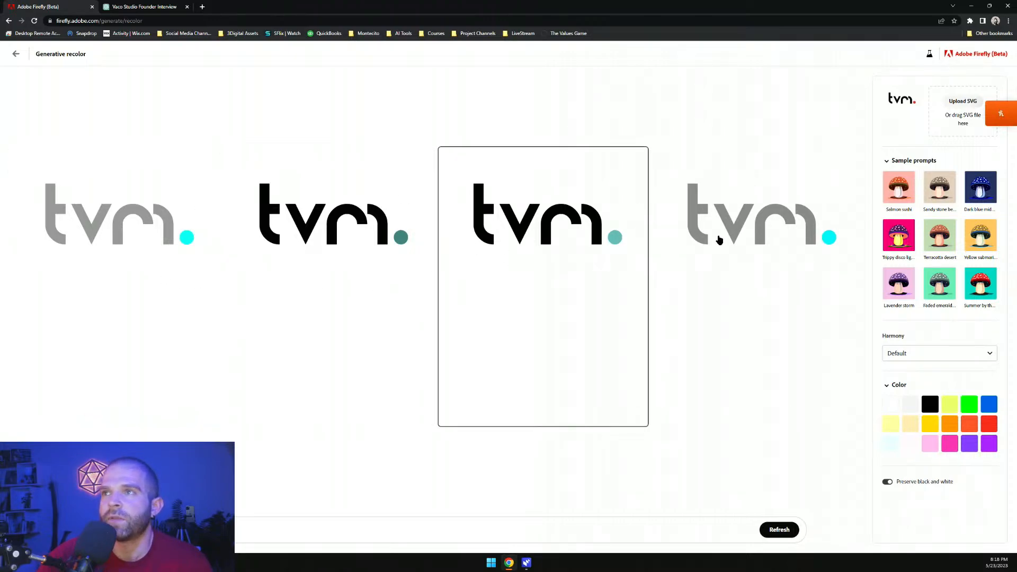
Turn off Preserve black and white and set the Harmony to Split complementary
left_click(901, 484)
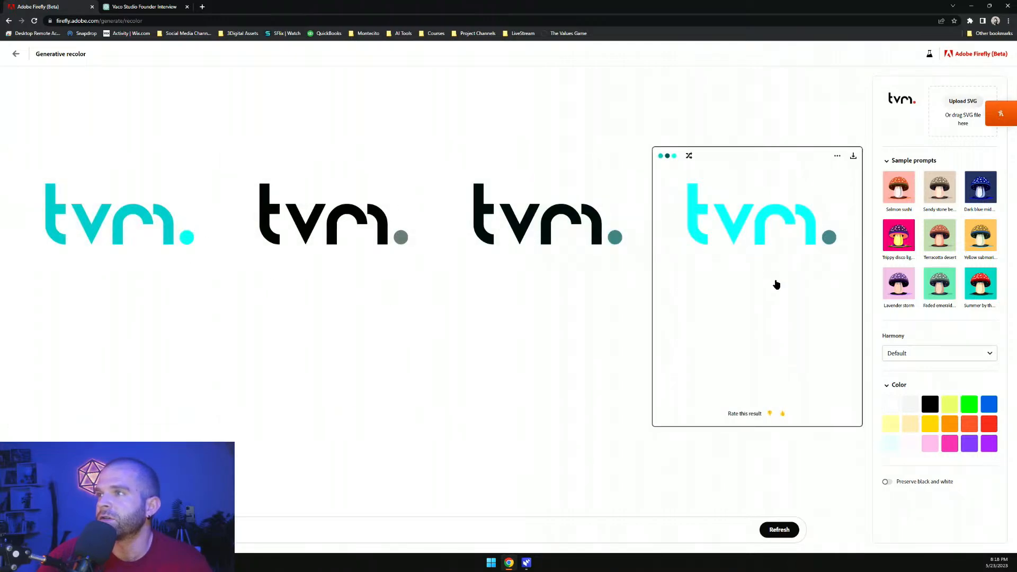
left_click(921, 355)
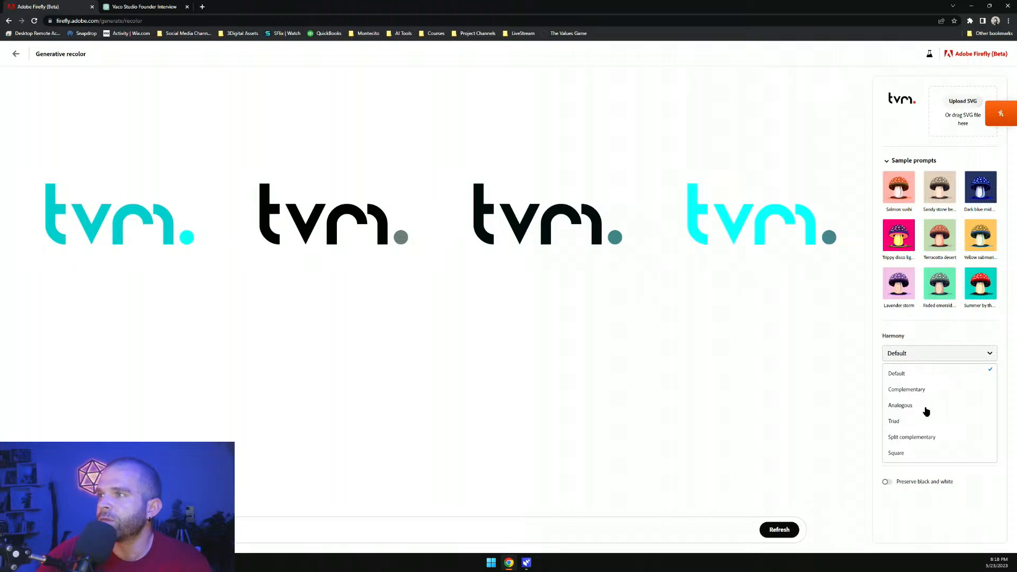
left_click(922, 440)
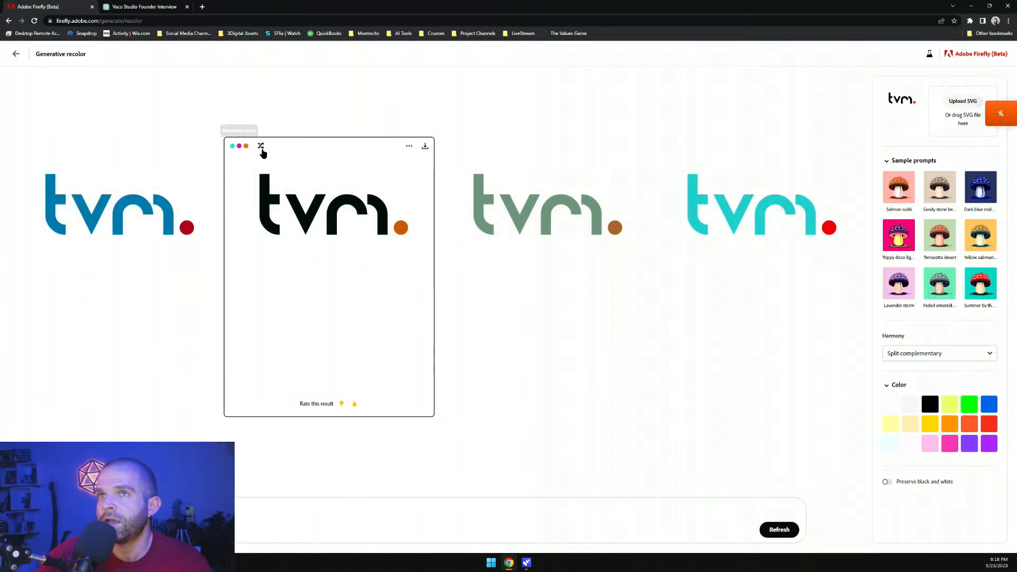
Shuffle the colors of the first and second recolor variations, previewing the first one in between
left_click(259, 148)
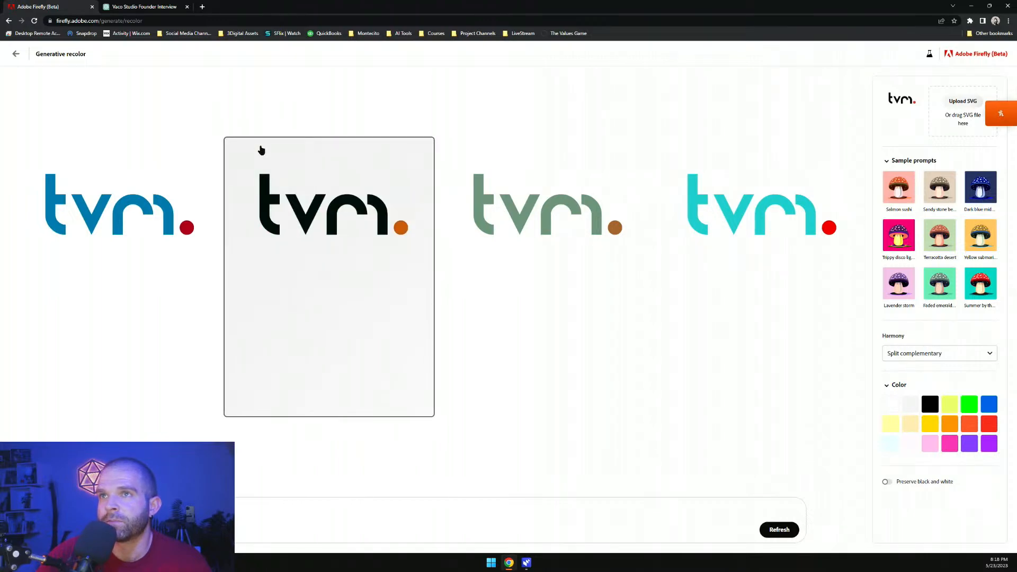
left_click(261, 151)
left_click(261, 151)
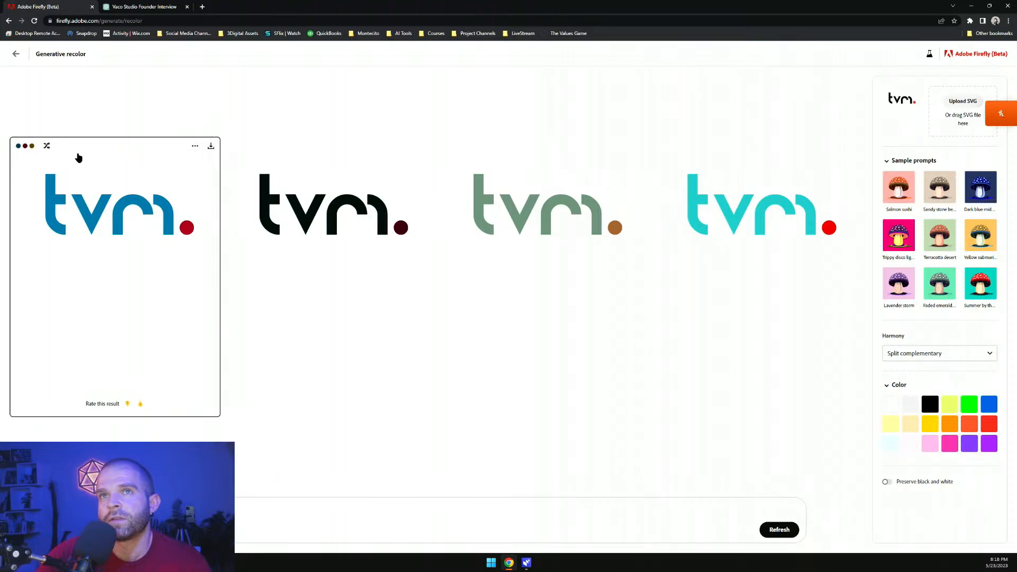
left_click(52, 154)
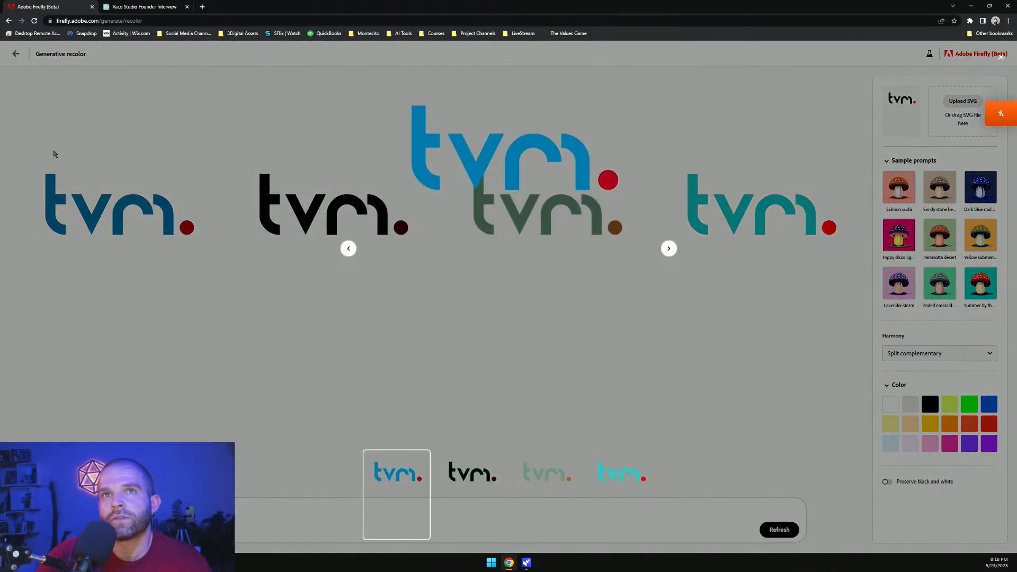
left_click(720, 341)
left_click(47, 148)
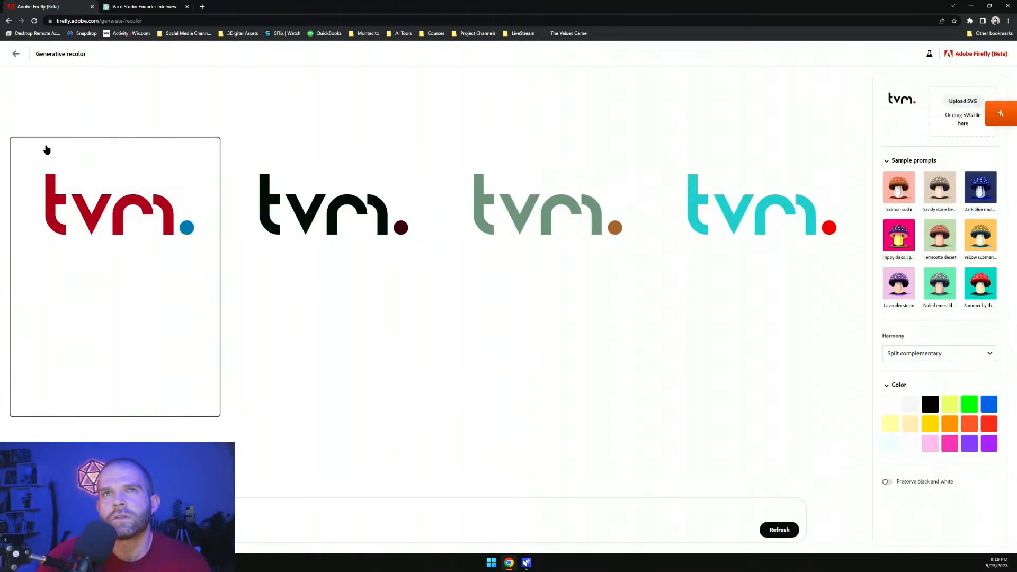
left_click(47, 148)
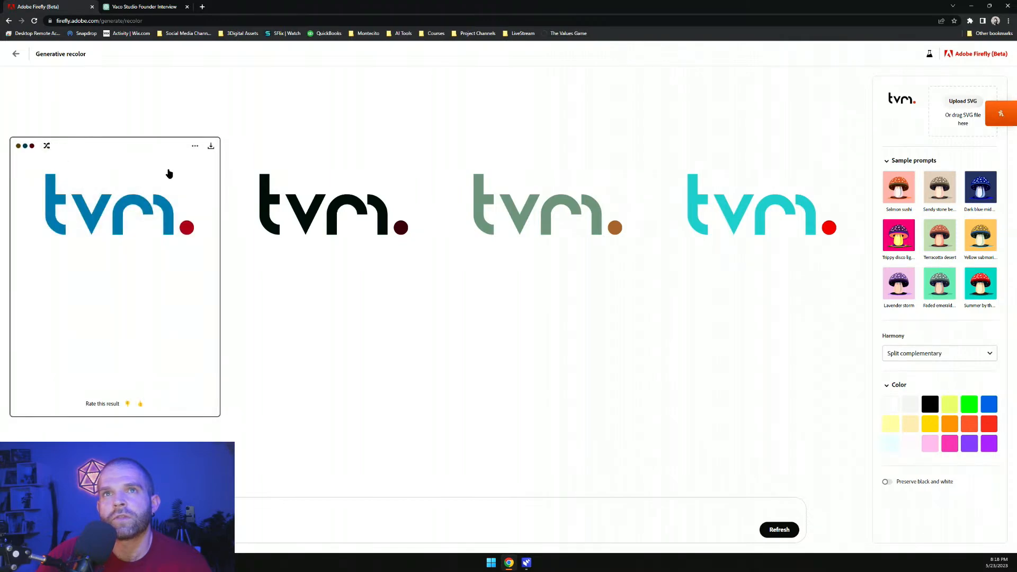
Shuffle the fourth variation's colors and download it as an SVG document
left_click(689, 146)
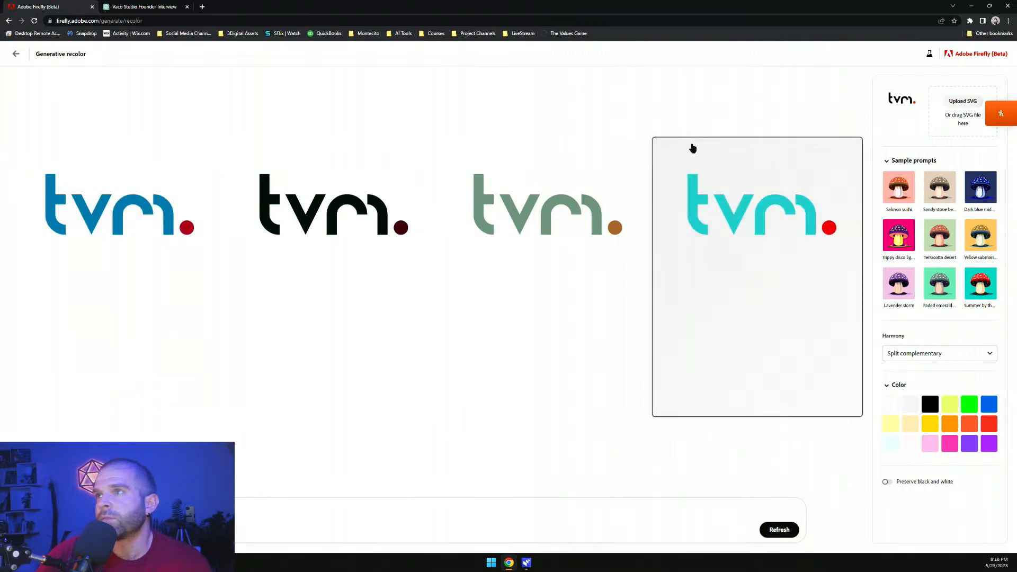
left_click(689, 146)
left_click(690, 147)
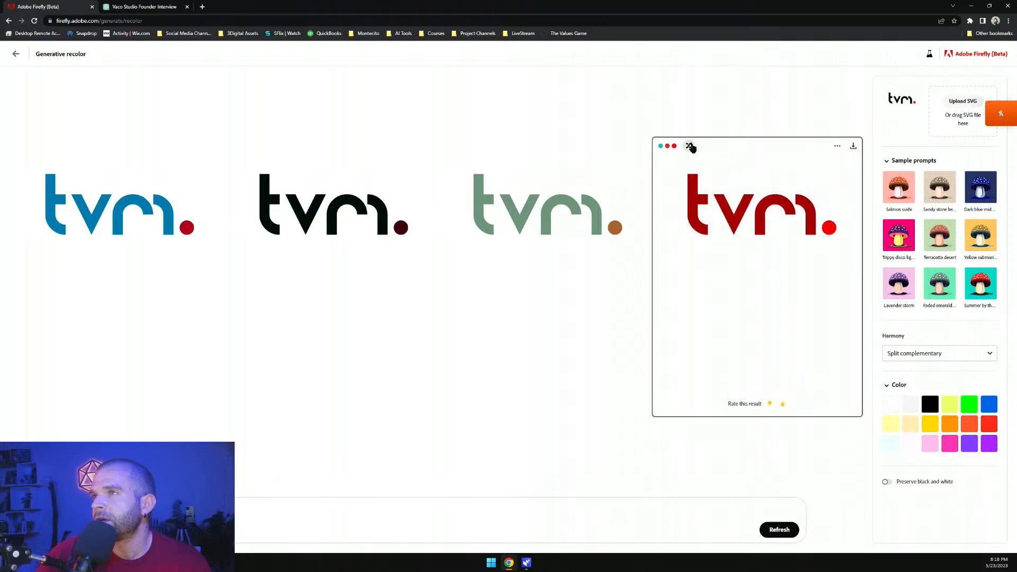
left_click(689, 145)
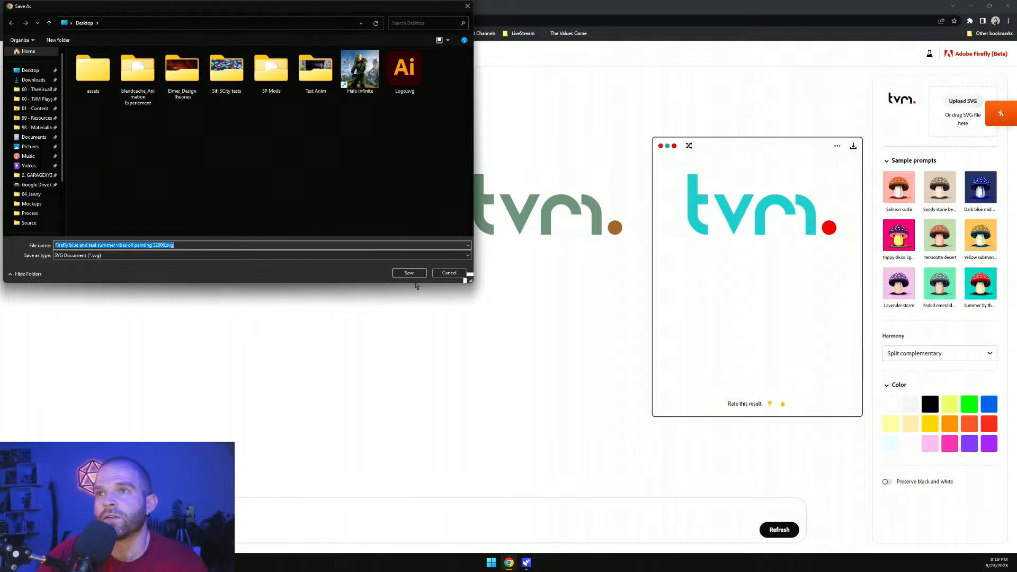
left_click(411, 274)
Go back to the Firefly home page
left_click(17, 54)
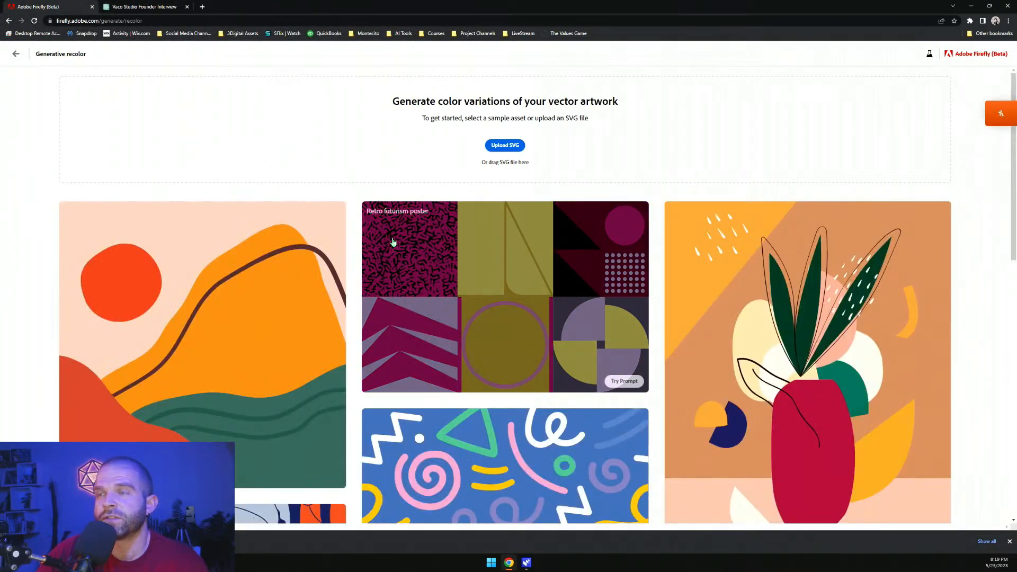
left_click(15, 54)
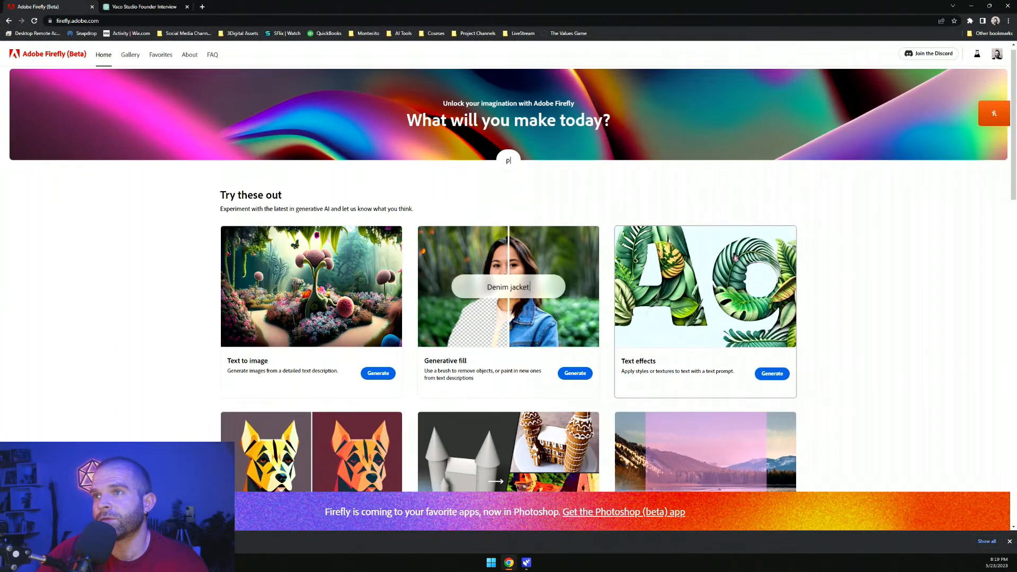
scroll(735, 258, "down", 2)
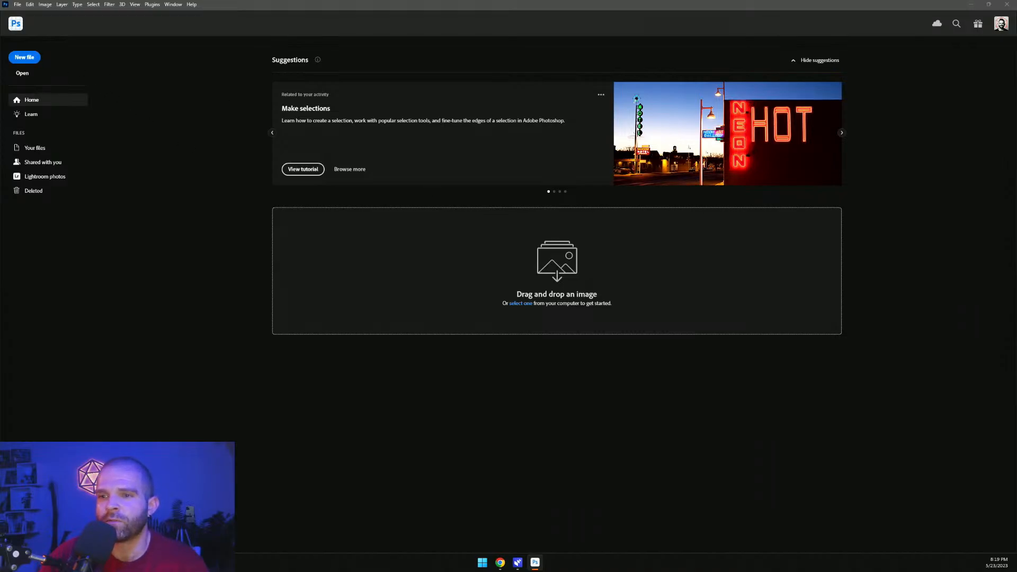
Switch to Photoshop and open the Soft and Surreal 3D Art Kit template as a new document
key("ctrl+n")
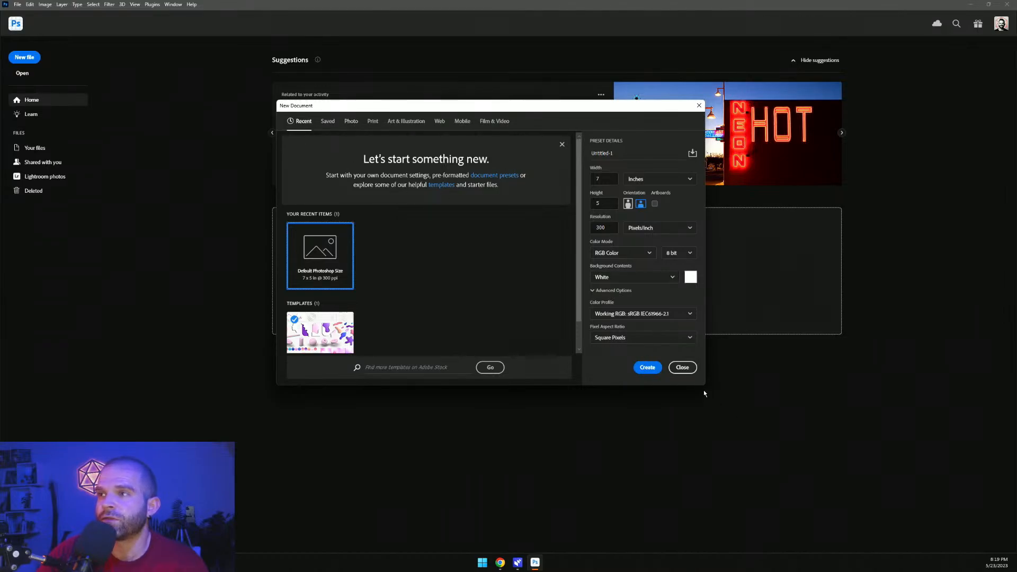
left_click_drag(702, 387, 759, 470)
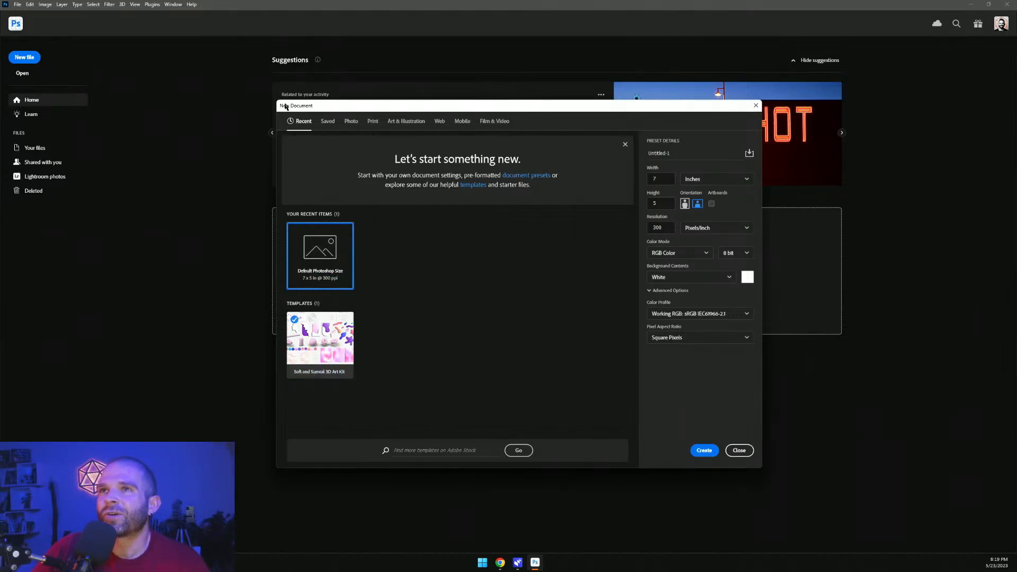
left_click_drag(278, 102, 228, 112)
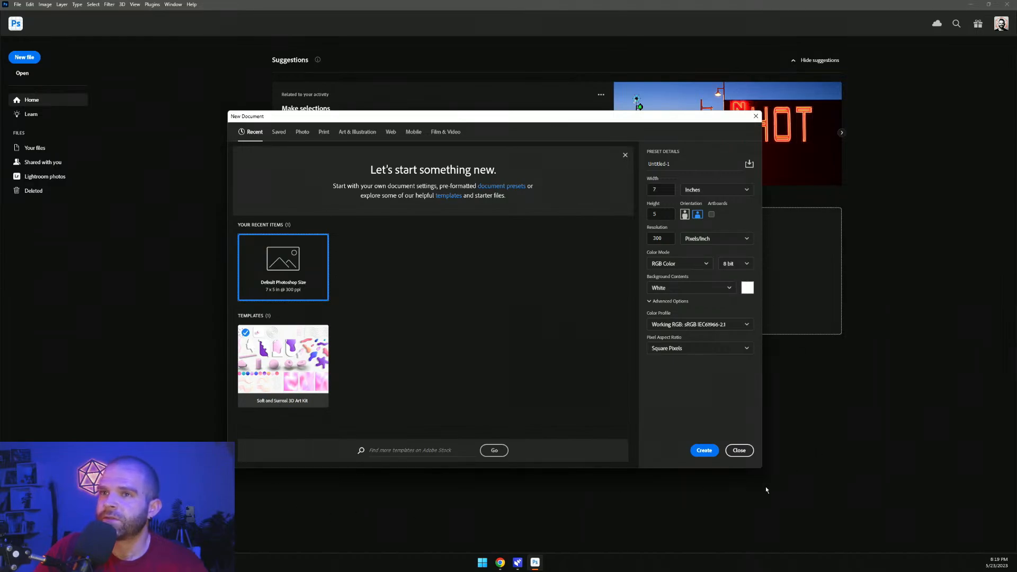
left_click(296, 362)
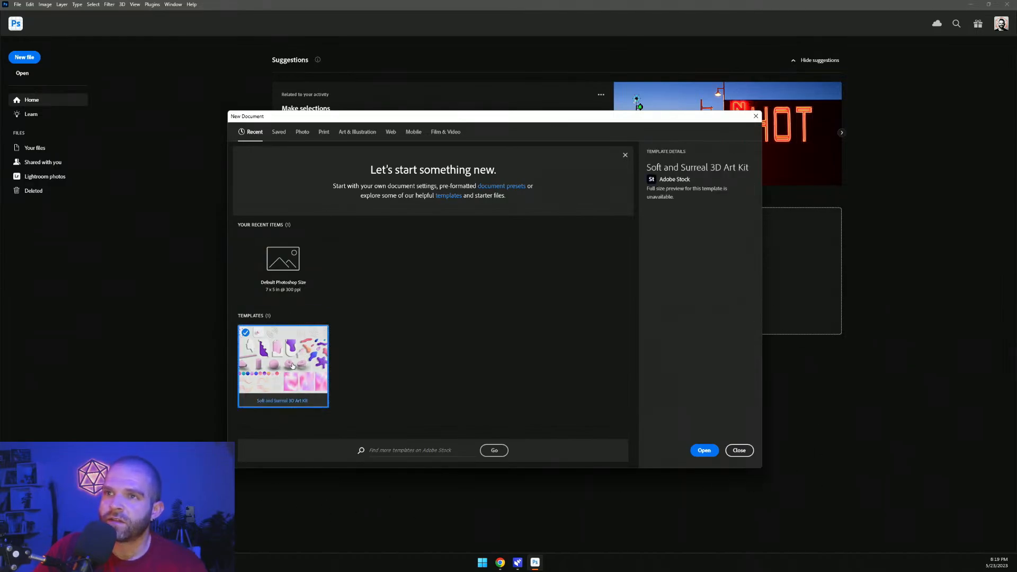
left_click(698, 449)
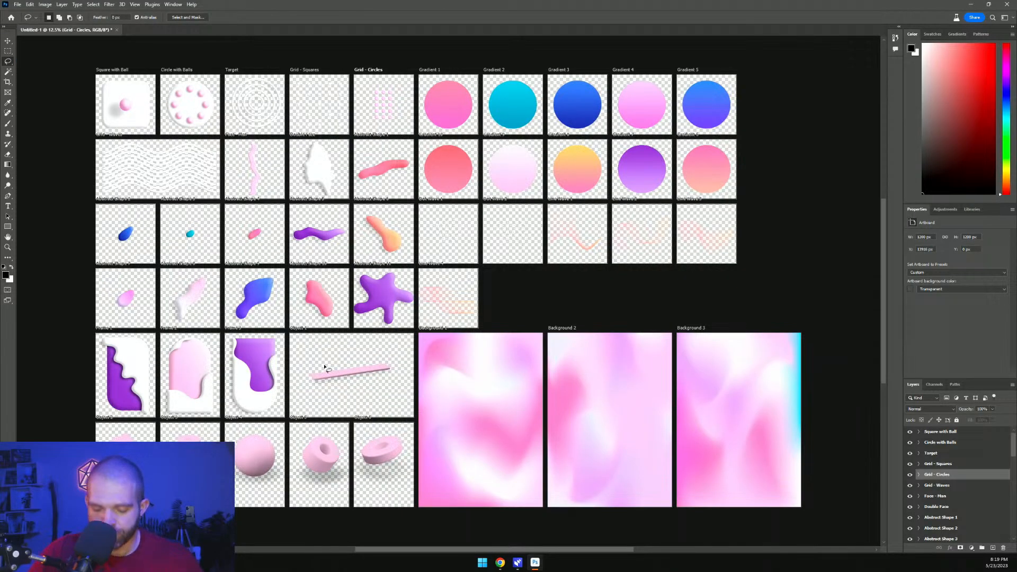
scroll(281, 382, "down", 4)
scroll(277, 383, "up", 10)
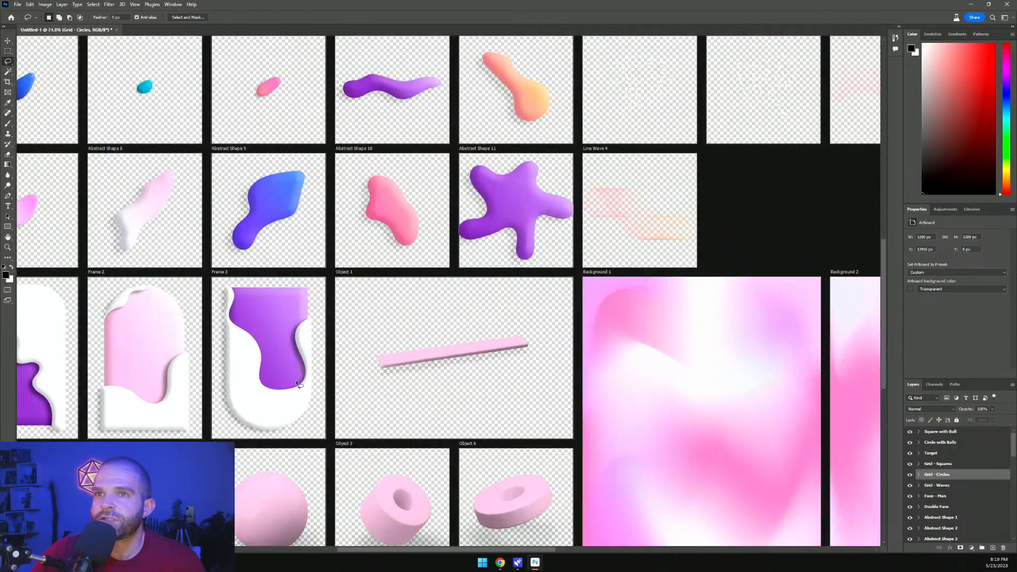
Browse the template's artboards, zooming in on the Background 1 gradient
scroll(382, 378, "down", 4)
scroll(247, 381, "up", 3)
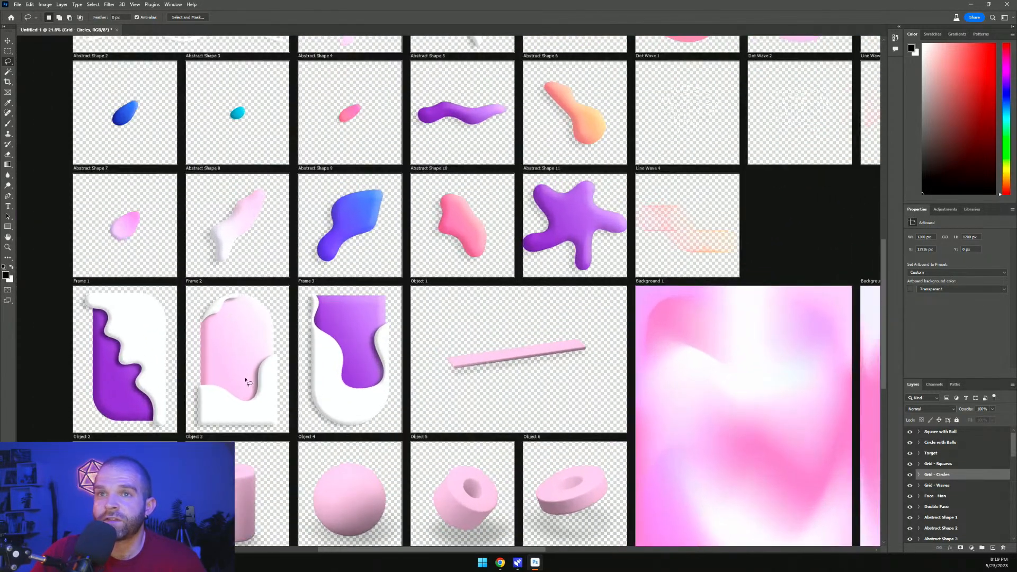
left_click(8, 40)
mouse_move(123, 329)
left_mouse_down()
mouse_move(143, 330)
mouse_move(125, 330)
left_mouse_up()
scroll(245, 386, "down", 7)
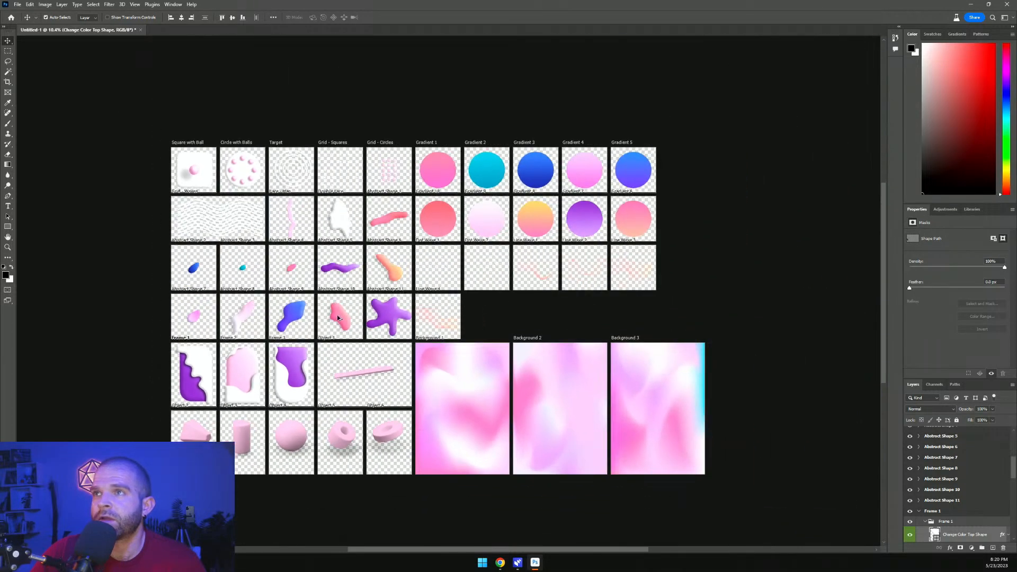
scroll(338, 318, "up", 7)
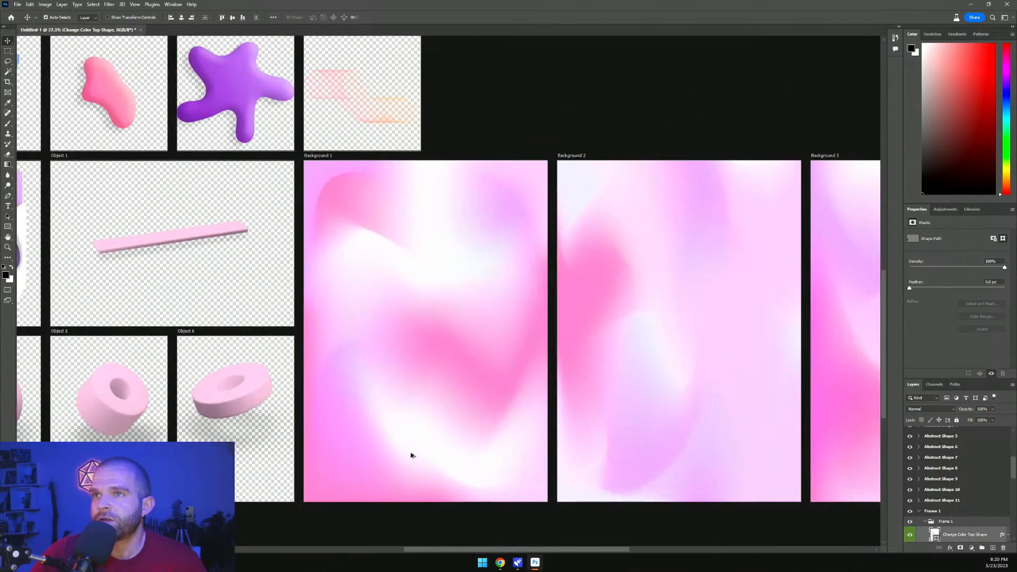
scroll(411, 456, "up", 2)
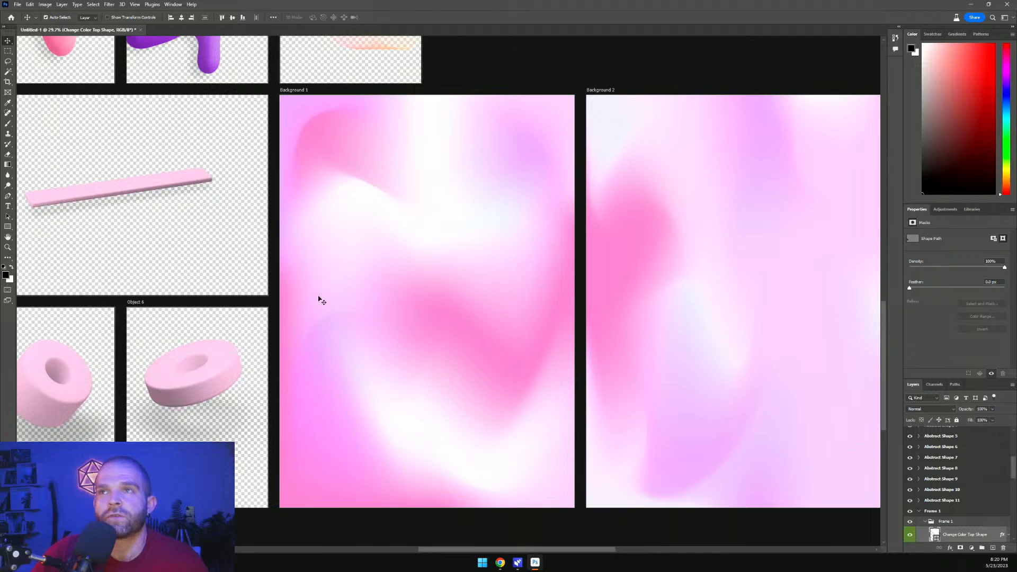
Select the Background 1 layer and move the contextual task bar onto the canvas
left_click(329, 186)
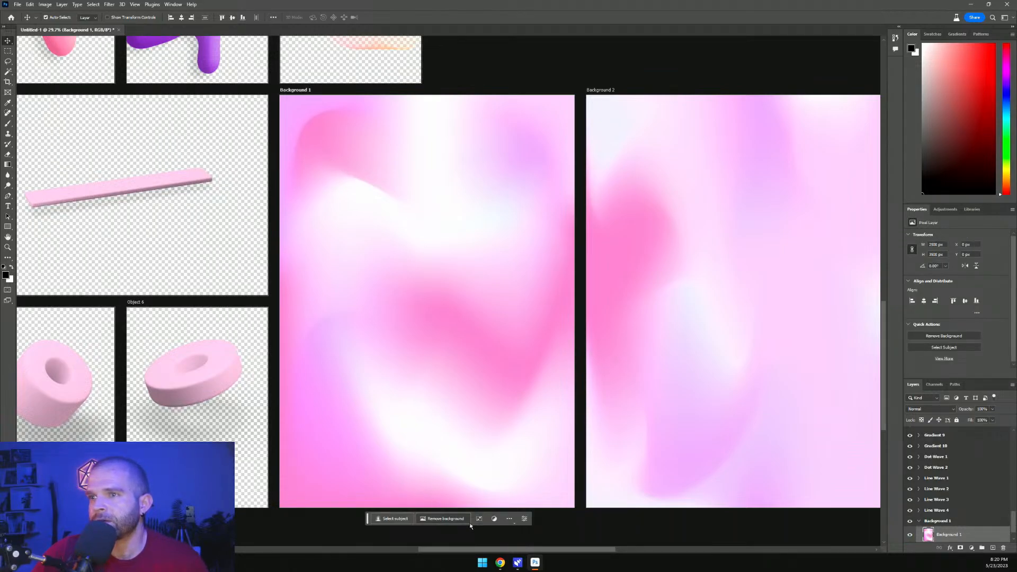
left_click_drag(367, 519, 328, 336)
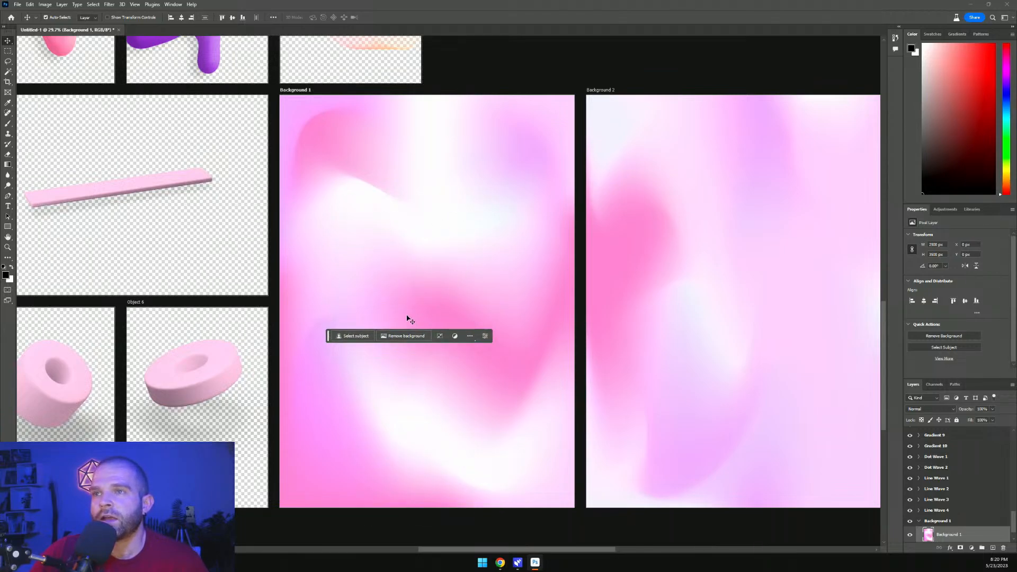
left_click(469, 337)
left_click(469, 337)
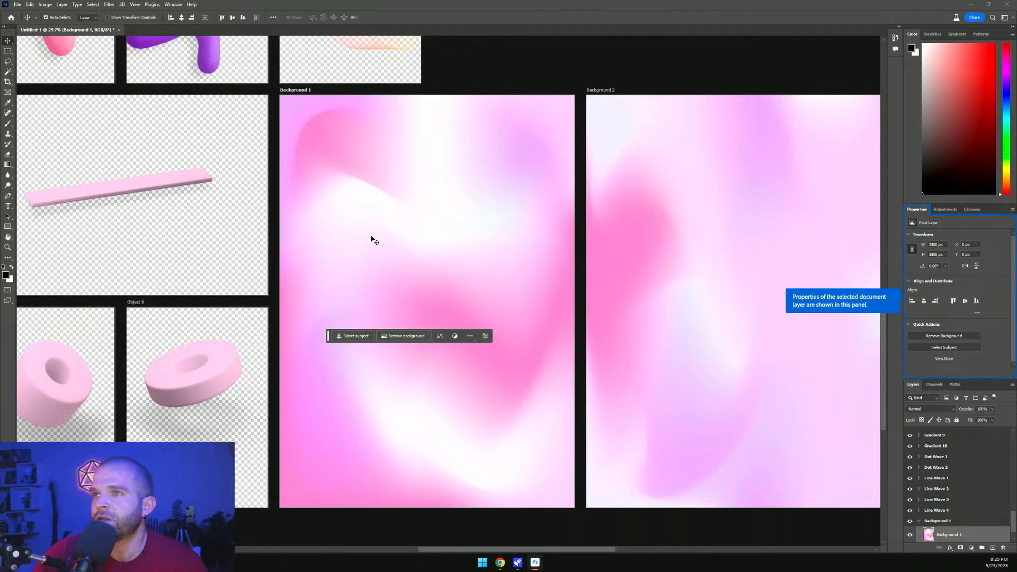
left_click_drag(328, 340, 334, 340)
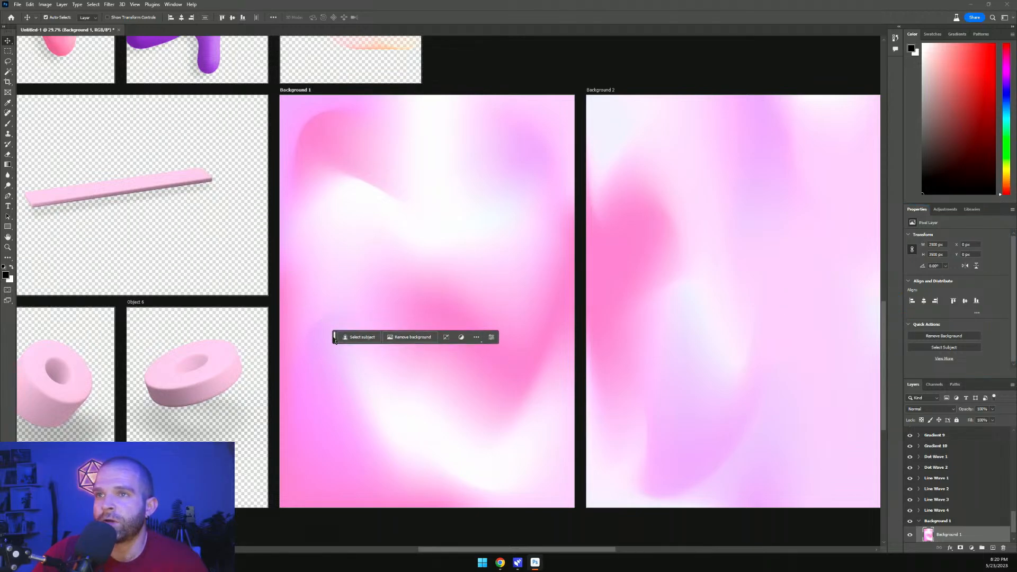
Lasso an area in Background 1's upper left, generative-fill it with 'white pink and purple gradient', and rate the result positively
left_click(8, 62)
mouse_move(339, 211)
left_mouse_down()
mouse_move(347, 227)
mouse_move(345, 155)
mouse_move(336, 215)
left_mouse_up()
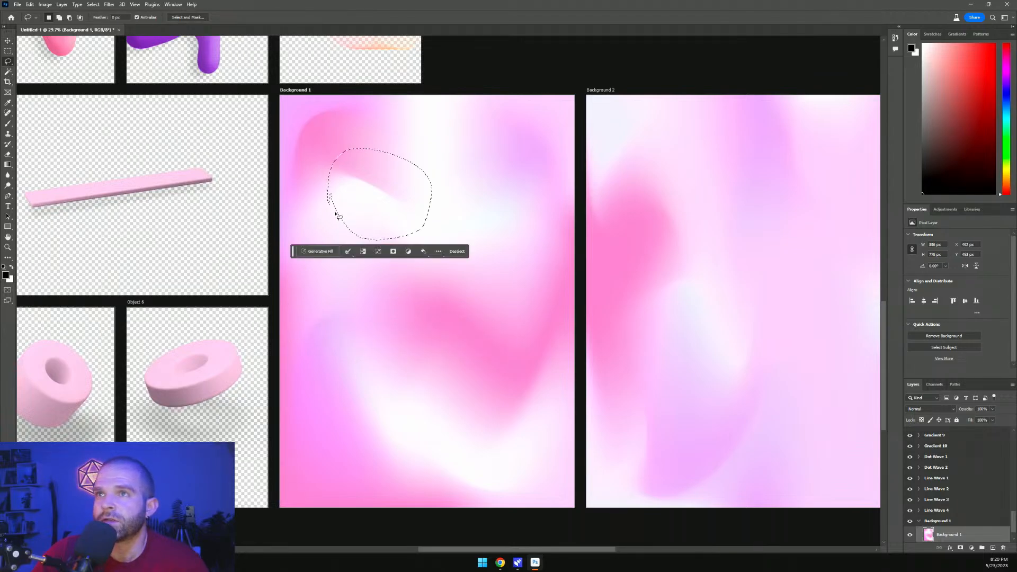
left_click(320, 251)
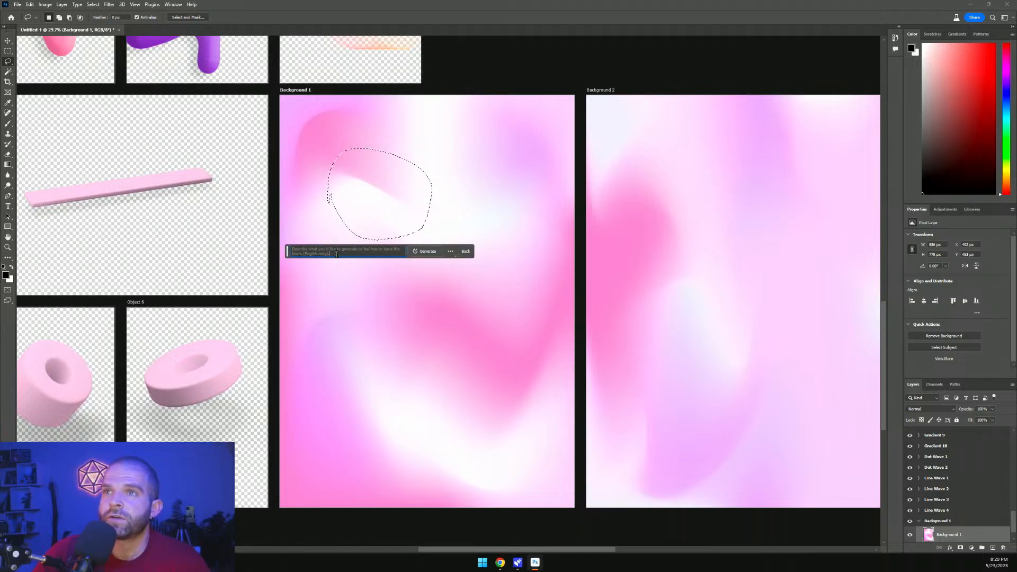
left_click(336, 255)
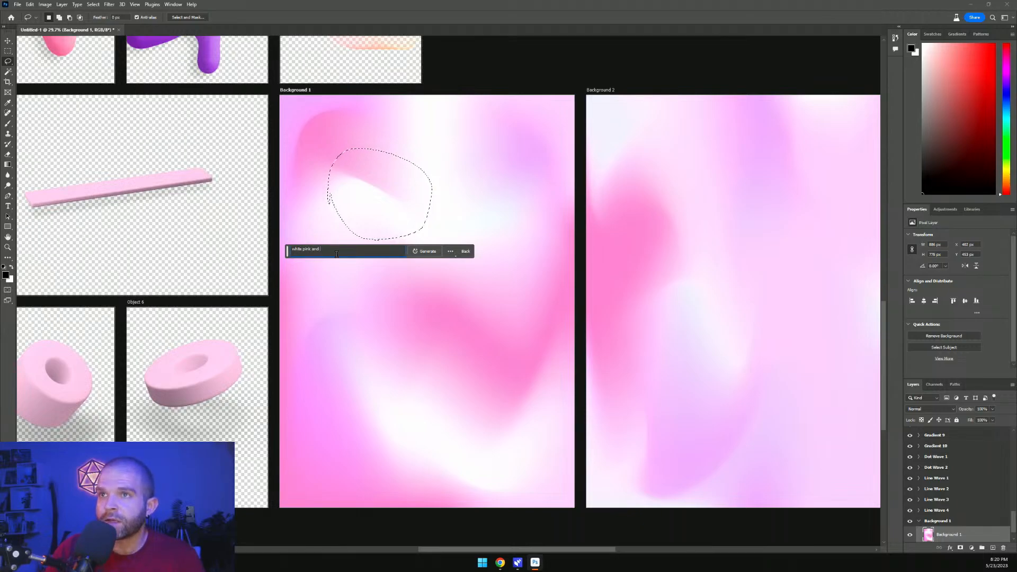
type("white pink and purple")
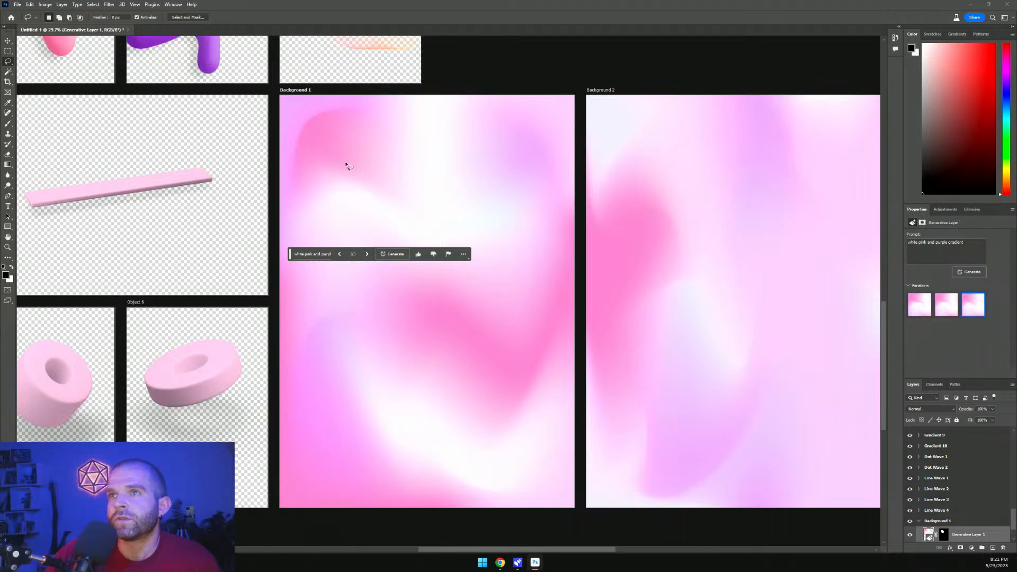
left_click(418, 254)
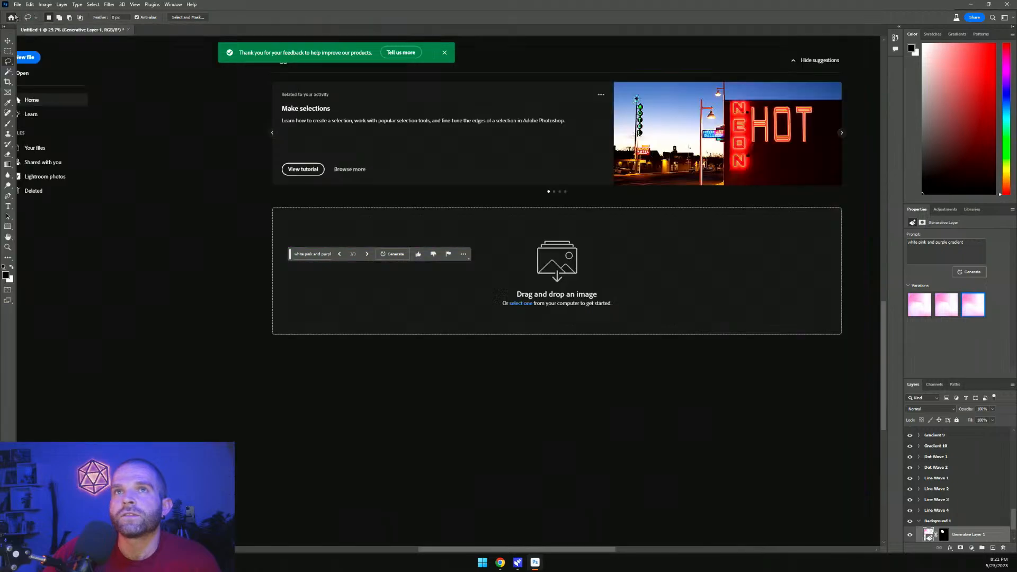
Go to the home screen and open DSC_0076 (2).jpg from the 02 - Architecture photography folder
left_click(11, 17)
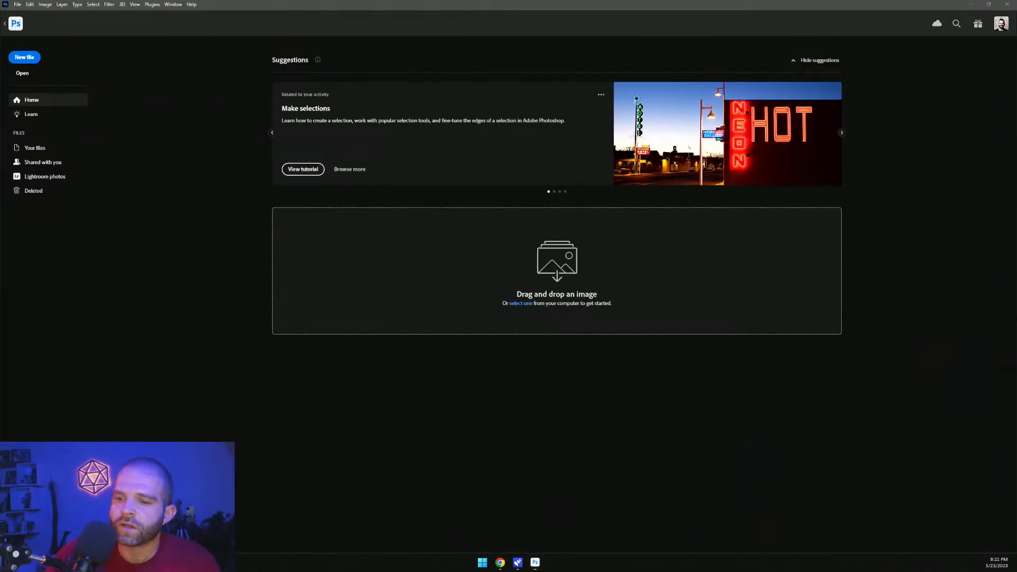
key("super+e")
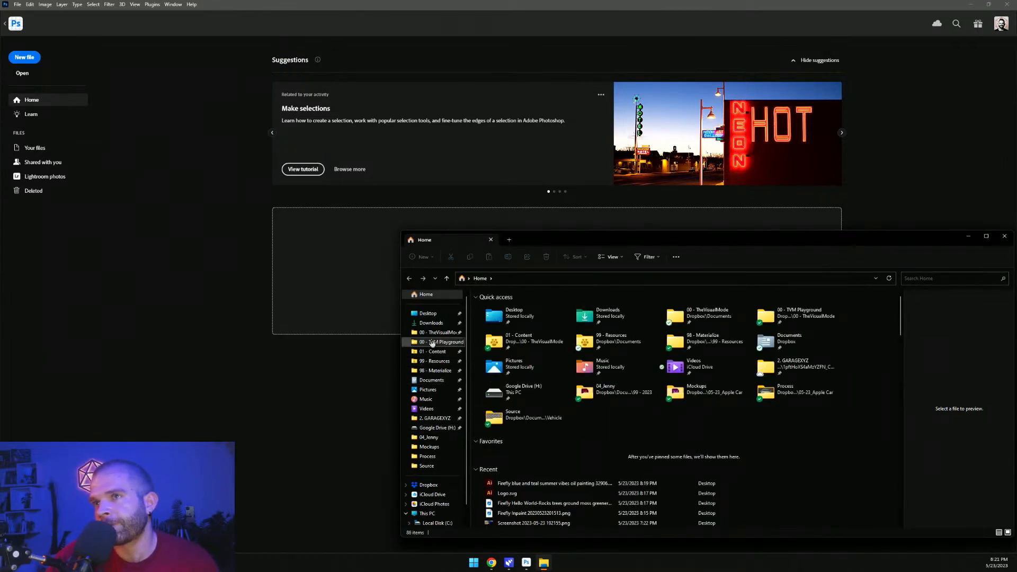
left_click(432, 343)
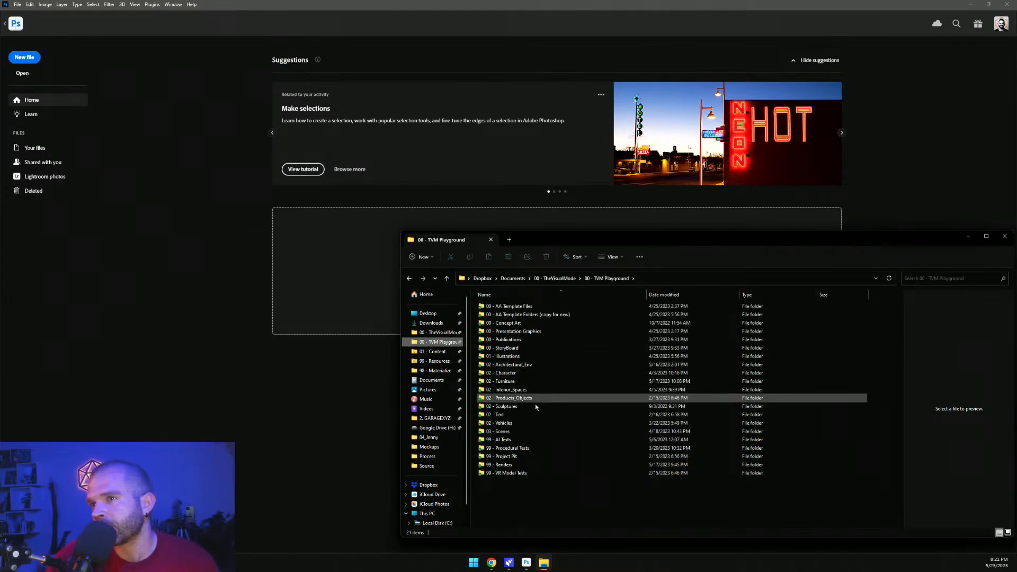
left_click(560, 278)
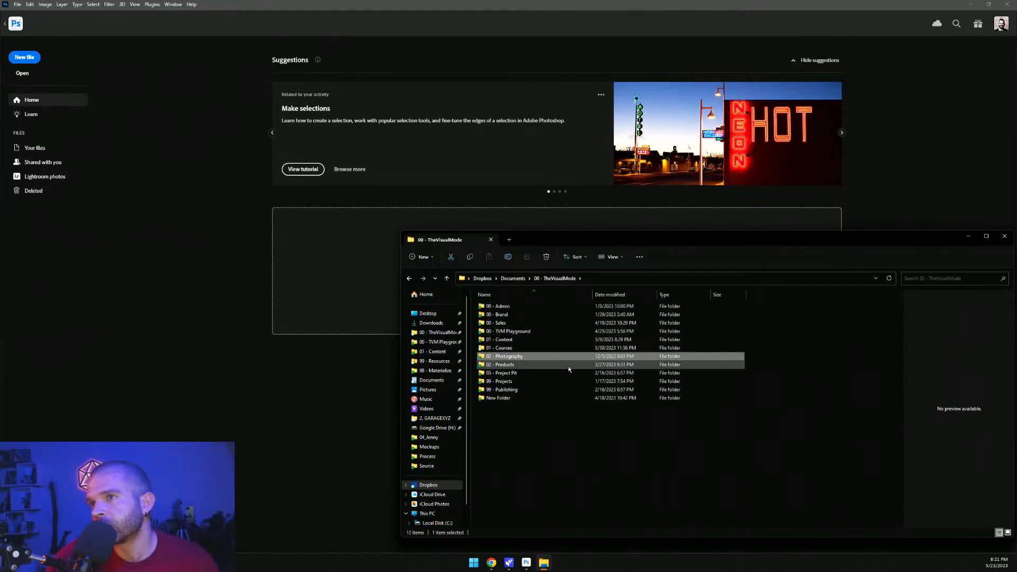
double_click(507, 356)
double_click(511, 314)
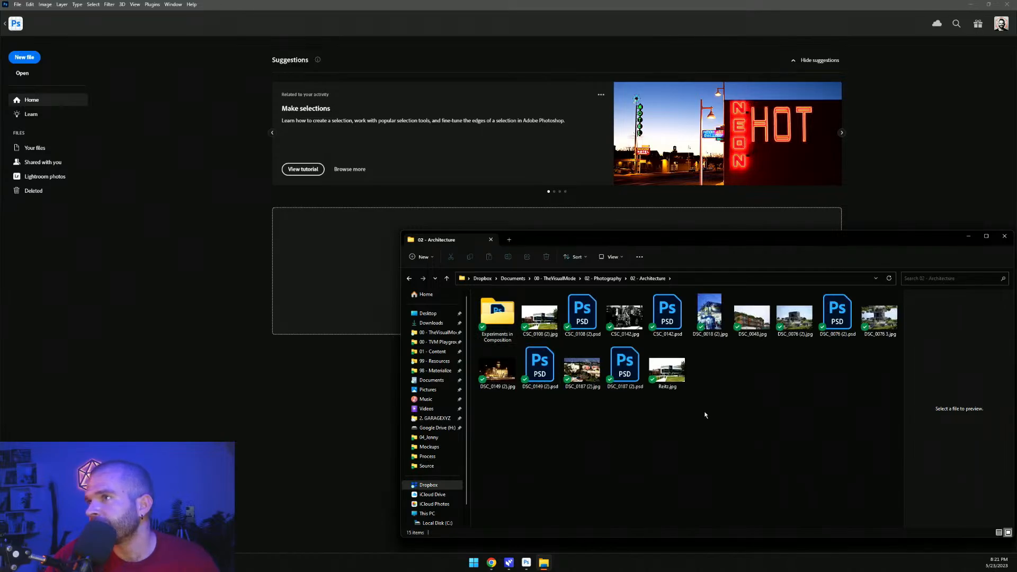
left_click(794, 317)
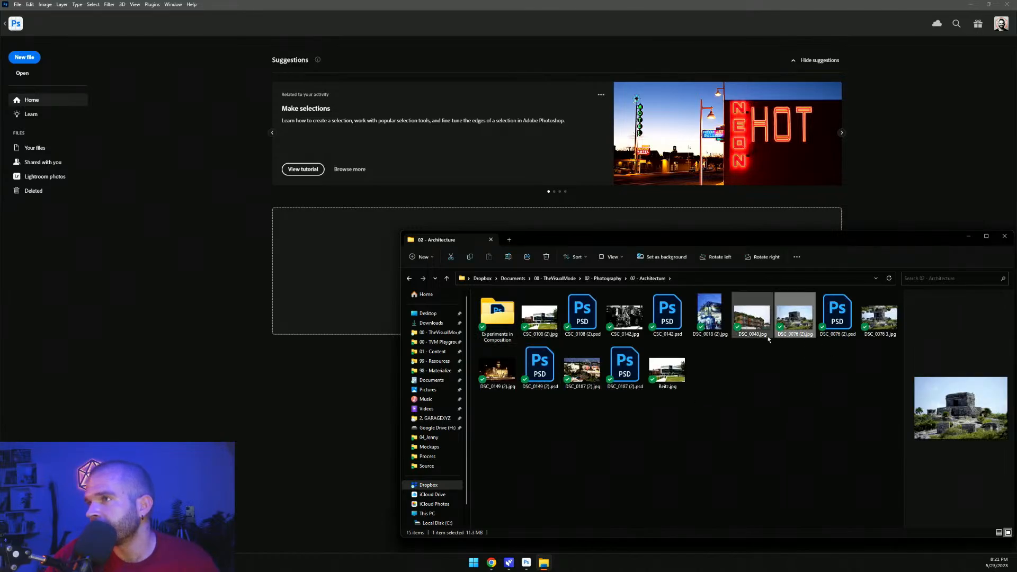
left_click_drag(795, 317, 288, 265)
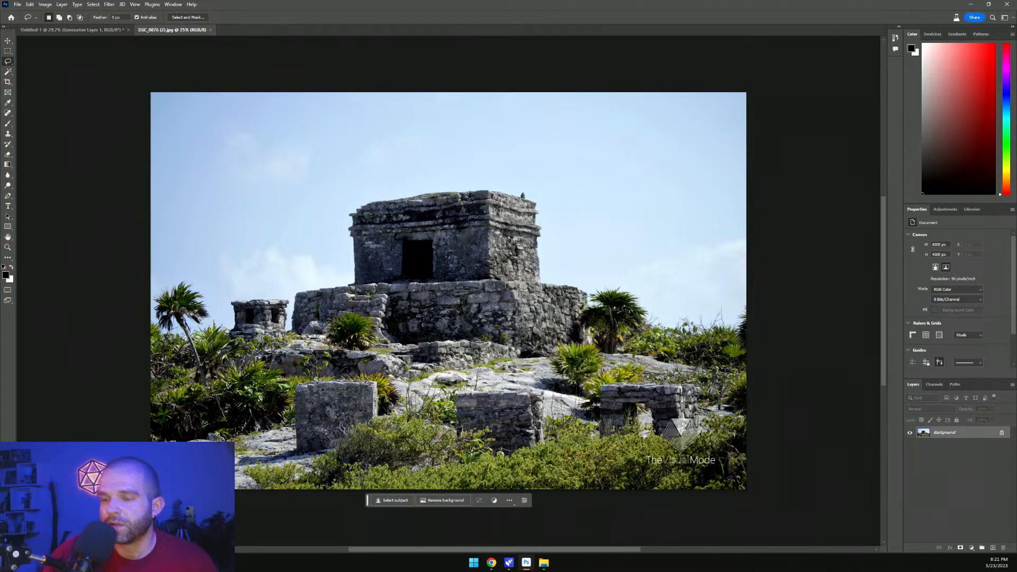
Lasso an area of sky above the temple and generative-fill it with 'ufo in the style of 70s album art'
key("ctrl+0")
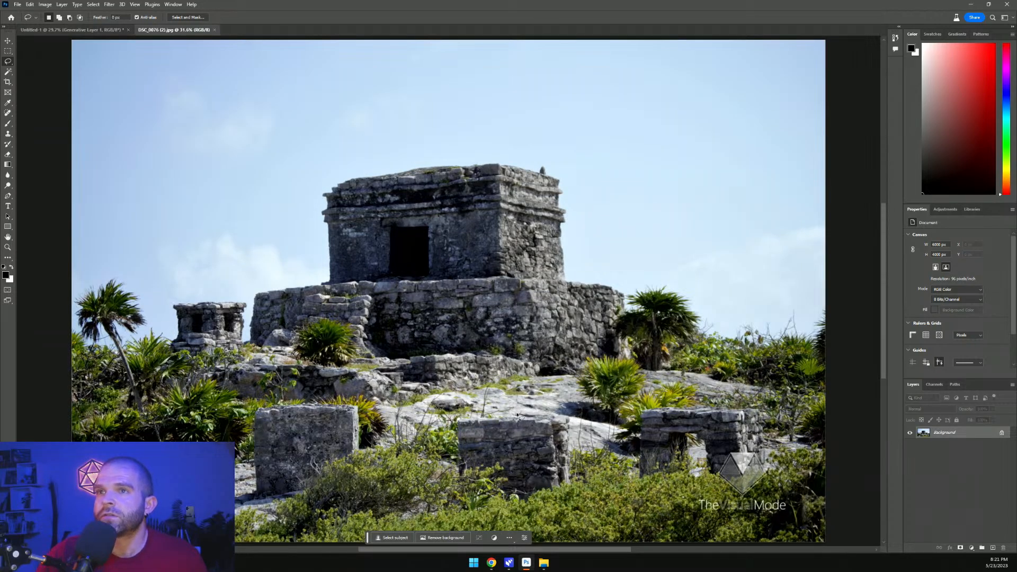
scroll(456, 416, "down", 3)
scroll(466, 405, "up", 2)
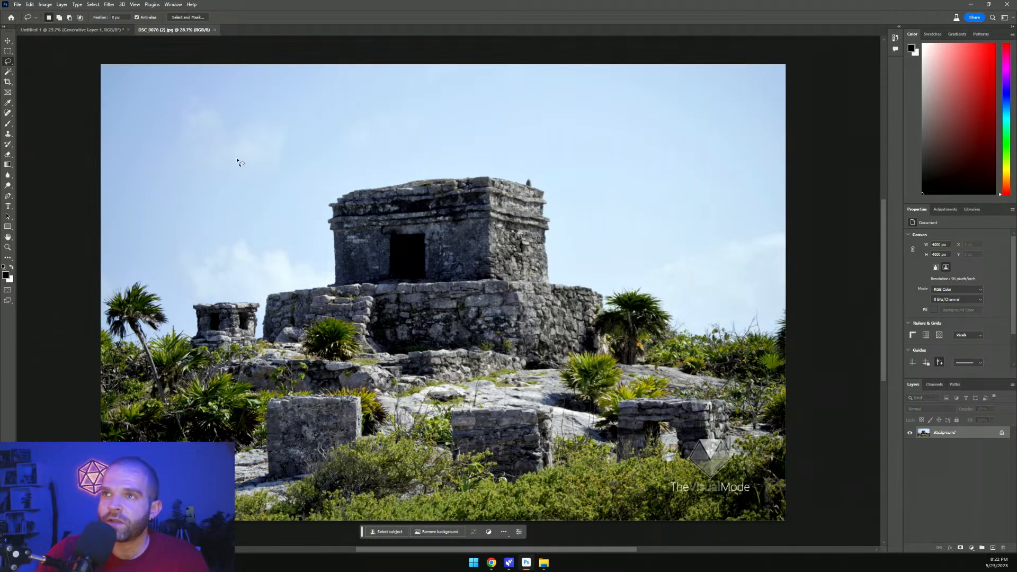
mouse_move(332, 100)
left_mouse_down()
mouse_move(210, 97)
mouse_move(152, 167)
mouse_move(304, 188)
left_mouse_up()
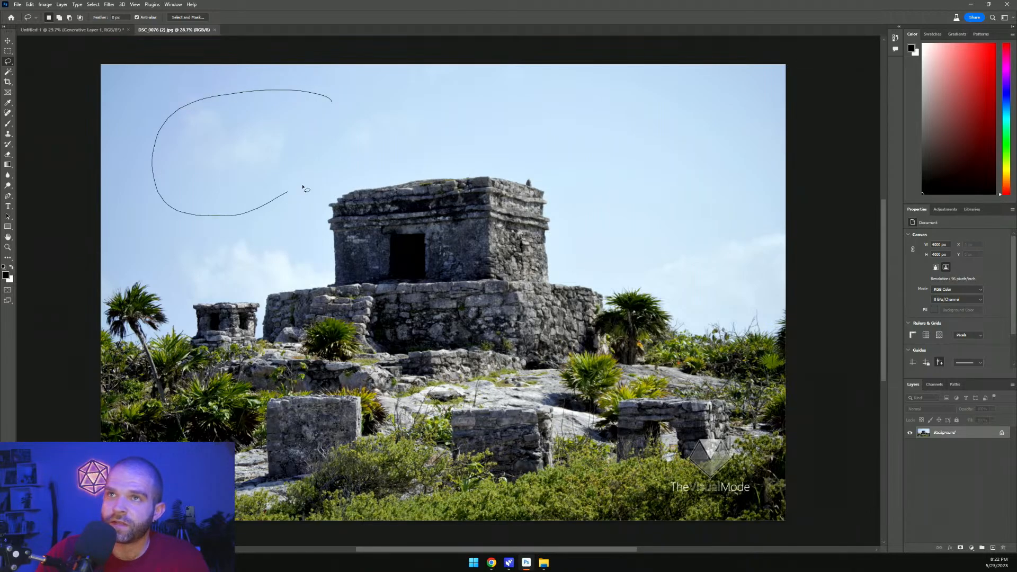
left_click_drag(340, 106, 332, 100)
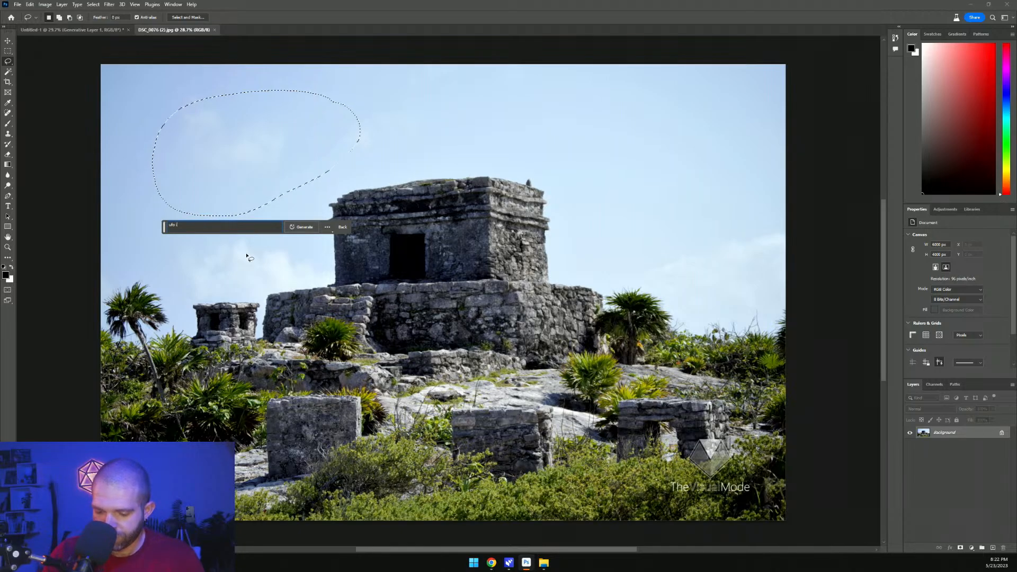
type("in the style")
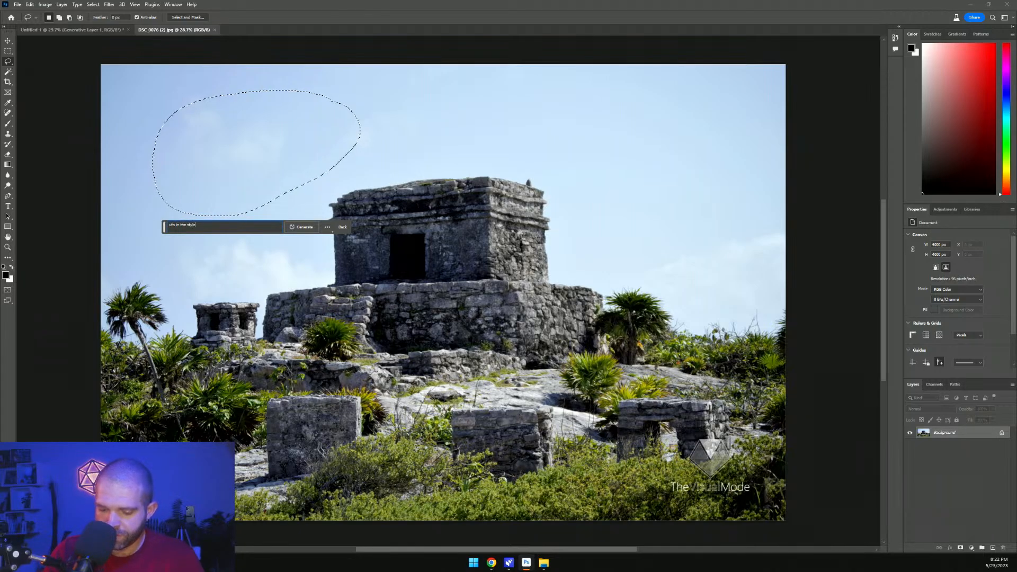
type(" of 70s")
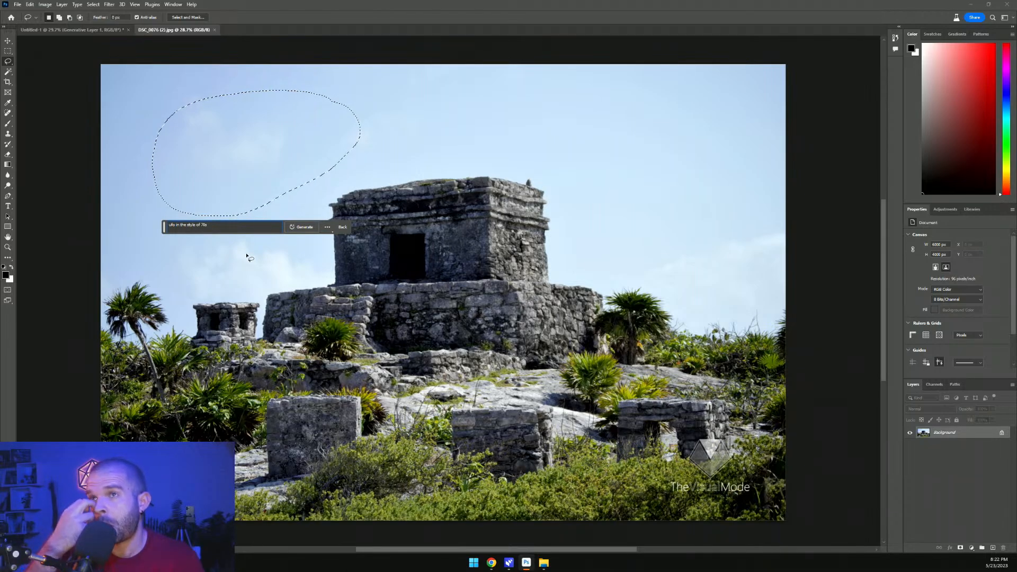
type(" al")
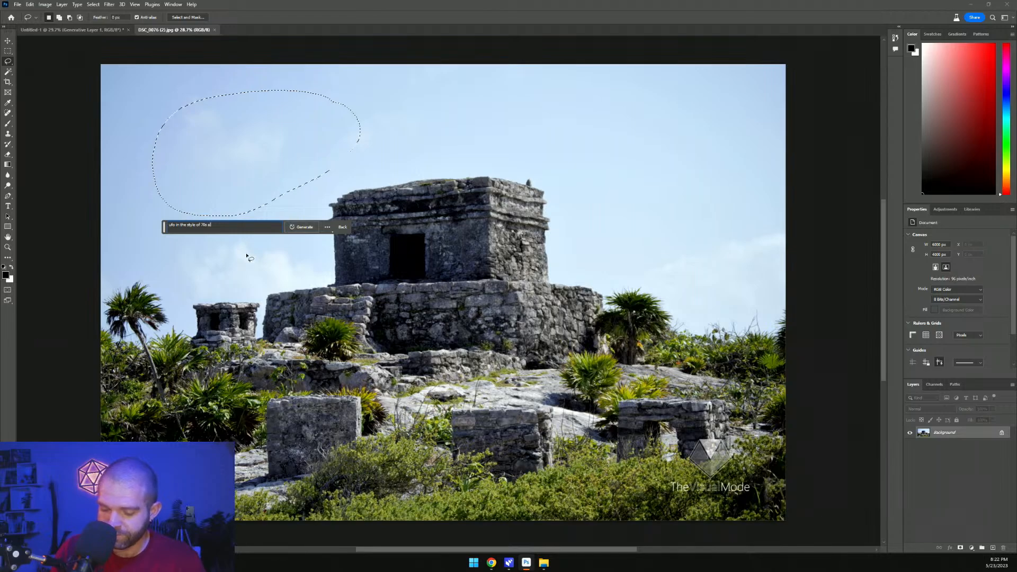
type("bum art")
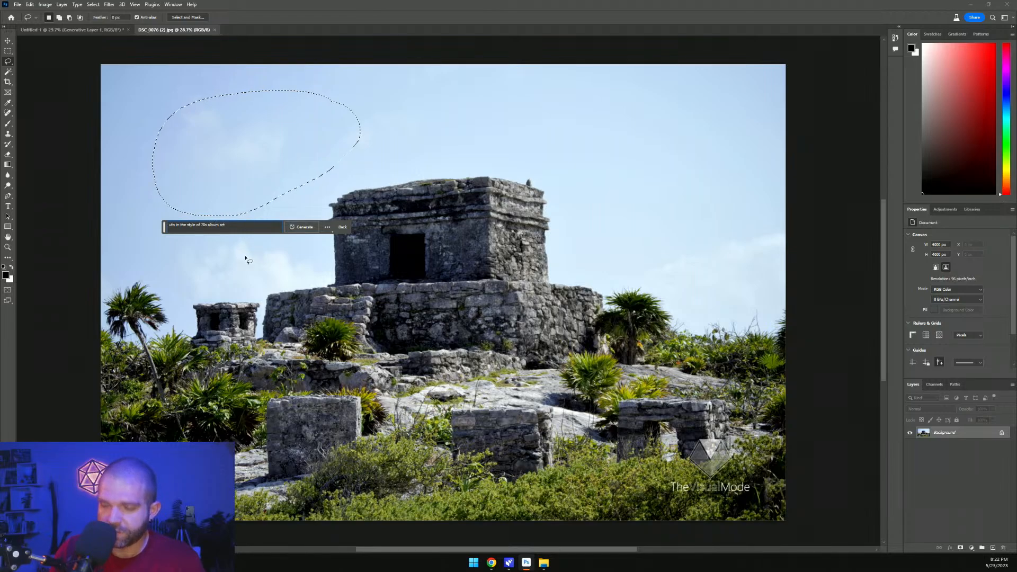
left_click(301, 227)
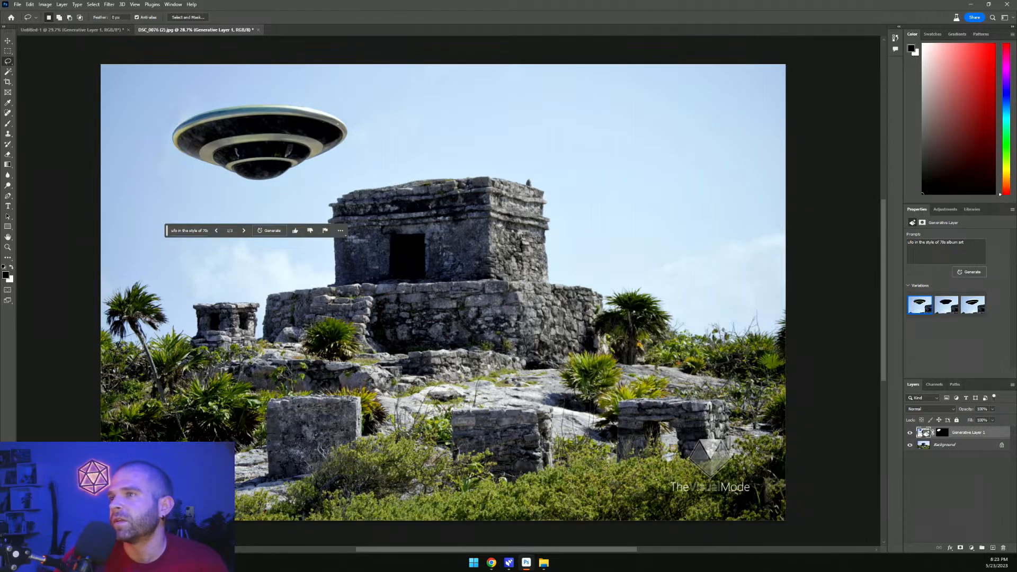
Lasso the ruins at the lower right, generative-fill them with 'mayan stone ruins and greenery', then hide that generative layer
mouse_move(744, 433)
left_mouse_down()
mouse_move(636, 425)
mouse_move(529, 477)
mouse_move(620, 515)
mouse_move(762, 529)
mouse_move(813, 478)
mouse_move(802, 420)
mouse_move(708, 418)
left_mouse_up()
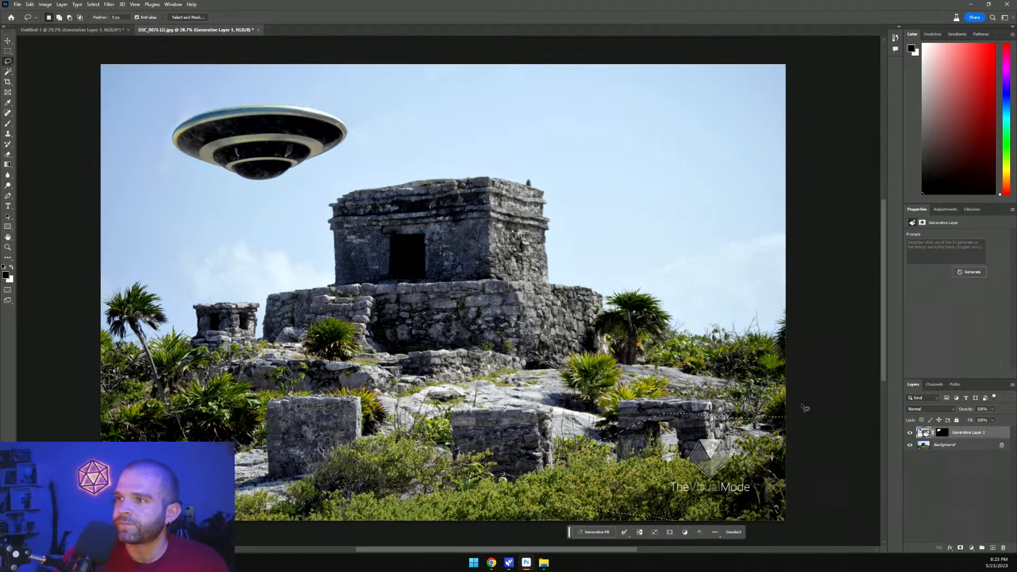
left_click(597, 533)
type("mayan")
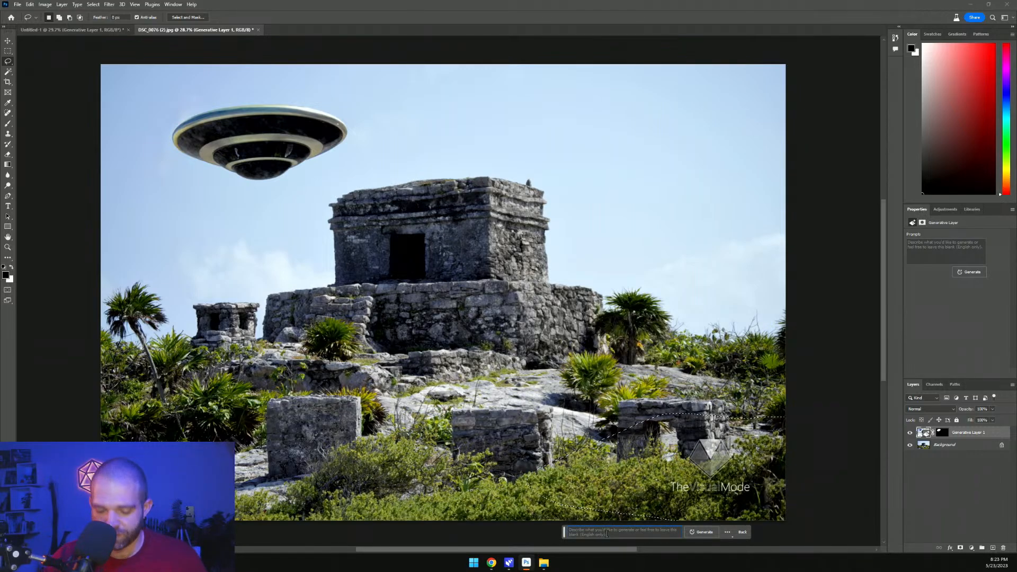
type(" stone")
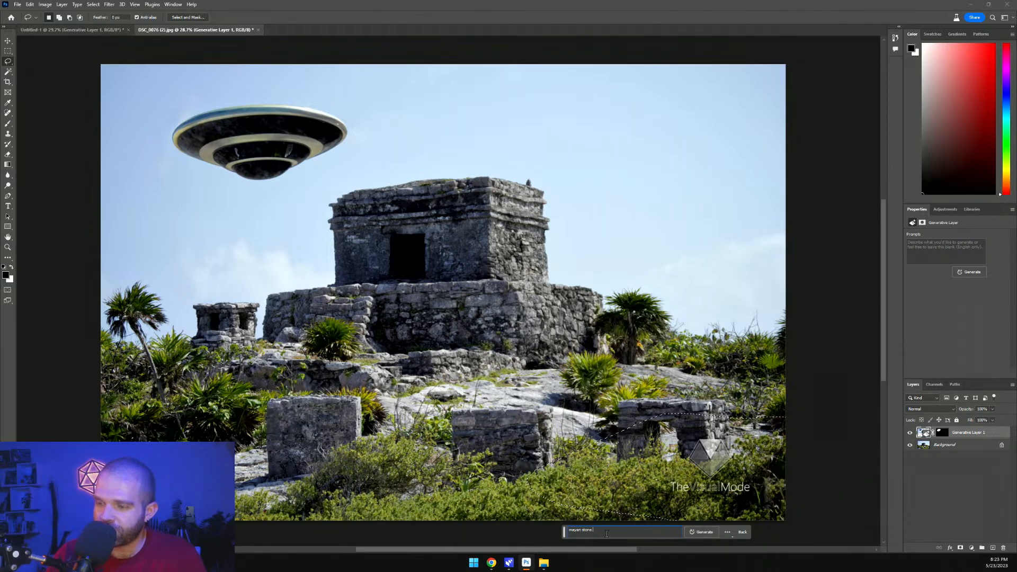
type(" ruins and greenery")
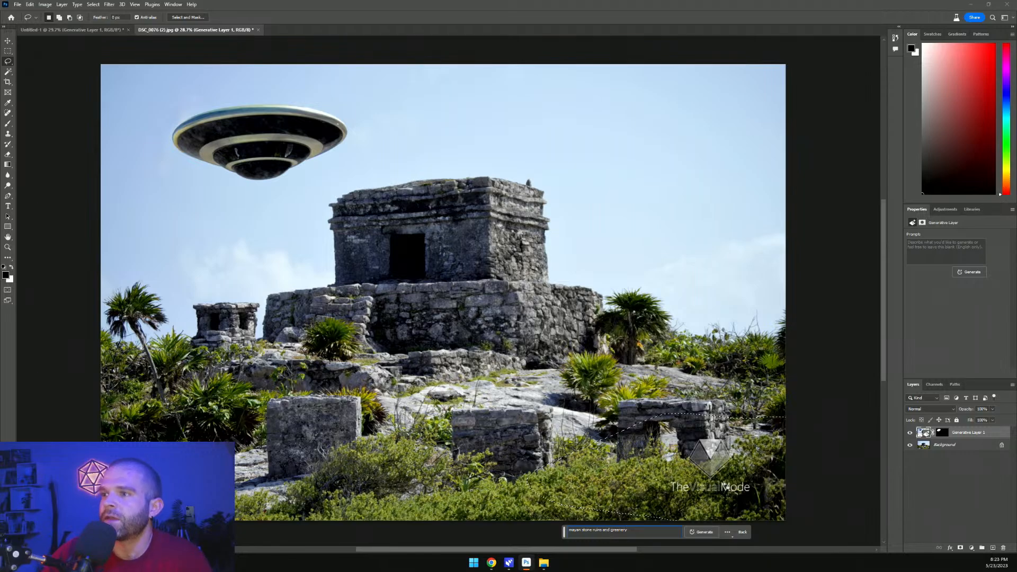
left_click(703, 532)
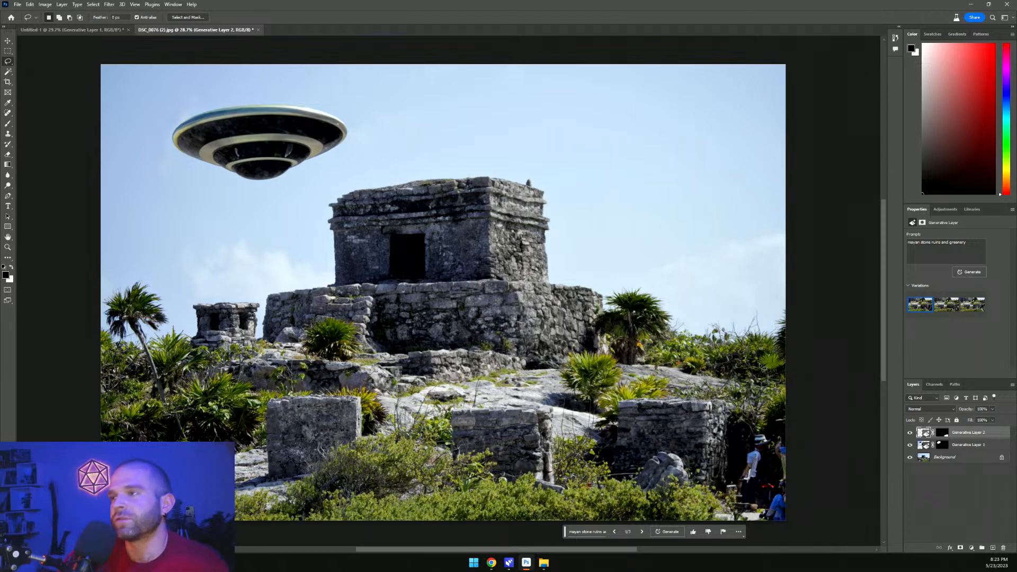
left_click(910, 433)
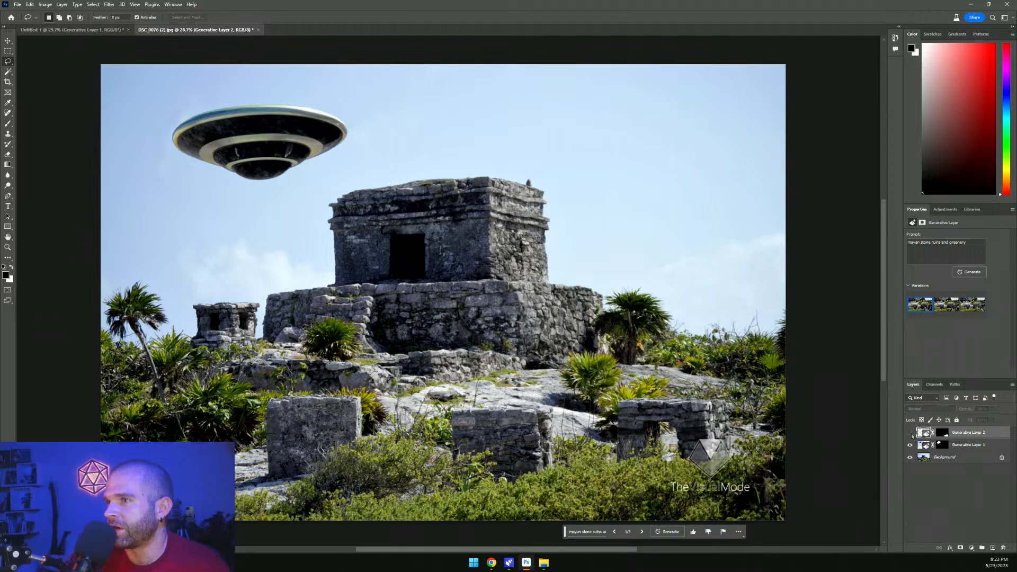
Toggle the ruins generative layer's visibility repeatedly to compare the fill with the original photo
left_click(911, 433)
left_click(910, 433)
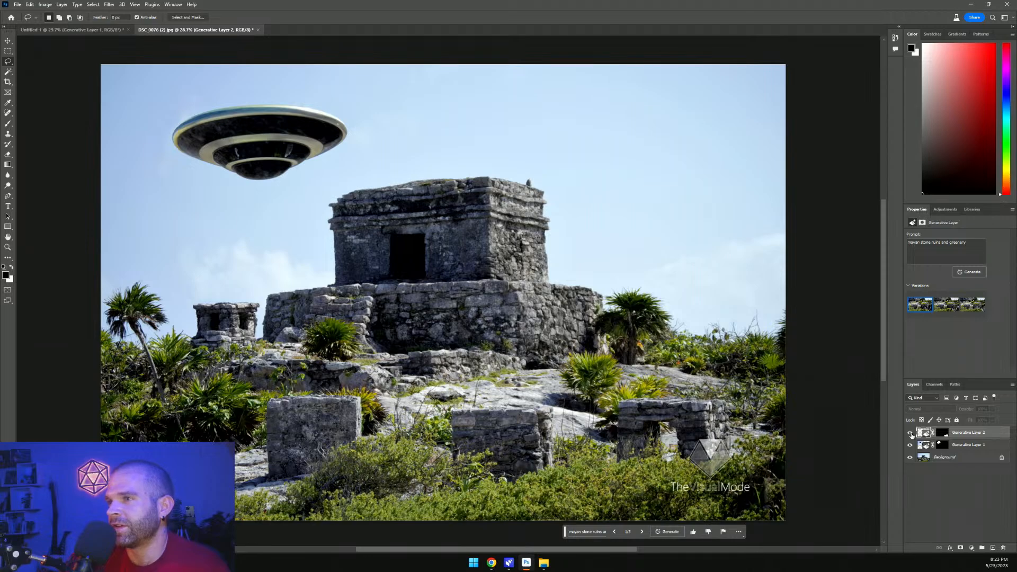
left_click(911, 434)
left_click(911, 433)
left_click(910, 434)
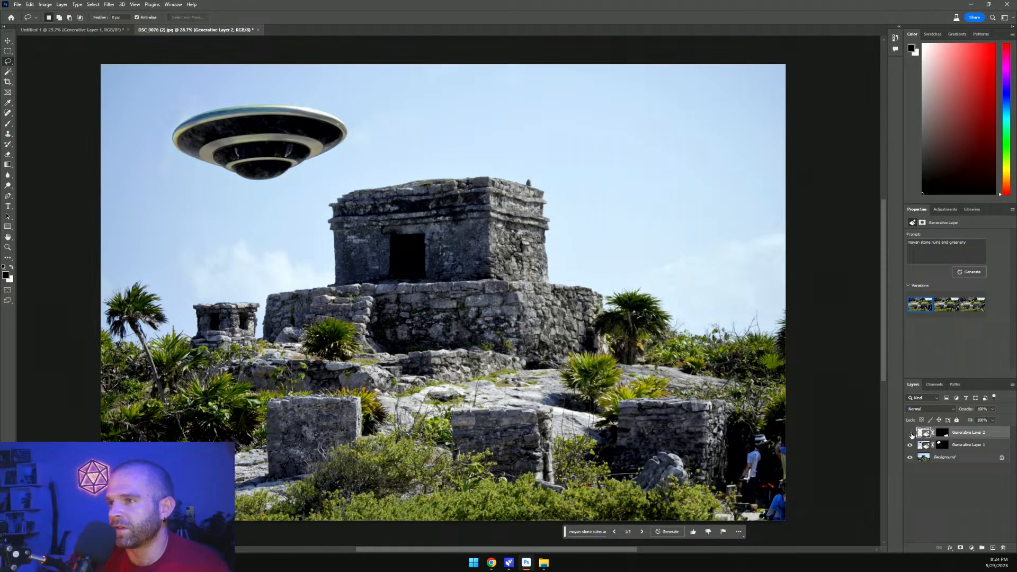
left_click(911, 433)
left_click(911, 433)
left_click(911, 433)
left_click(911, 433)
left_click(911, 433)
left_click(910, 433)
left_click(911, 434)
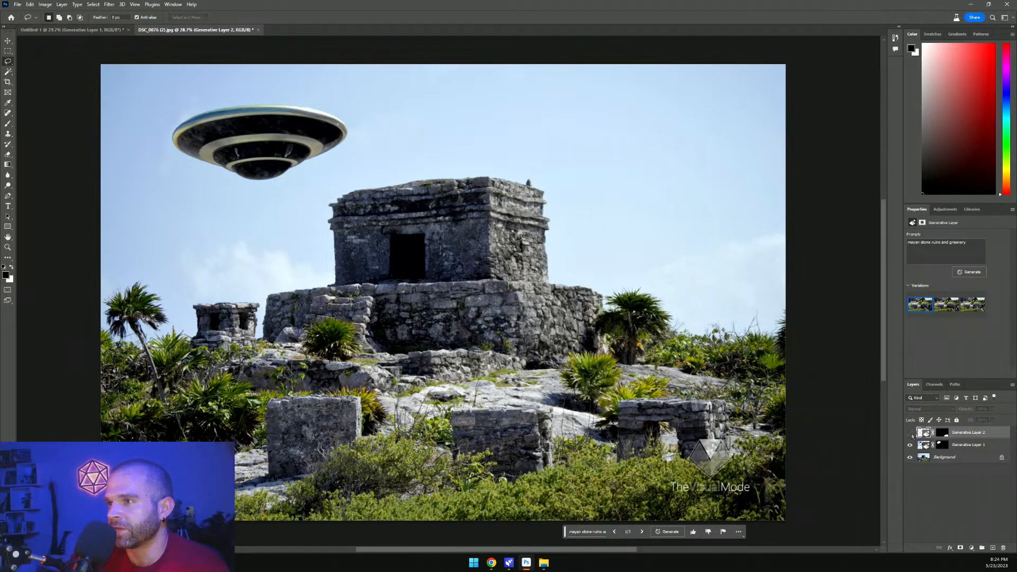
left_click(911, 434)
Lasso the people at the lower right edge, generative-fill them on the Background with 'plants and rocks', and move that layer to the top
left_click_drag(801, 426, 801, 426)
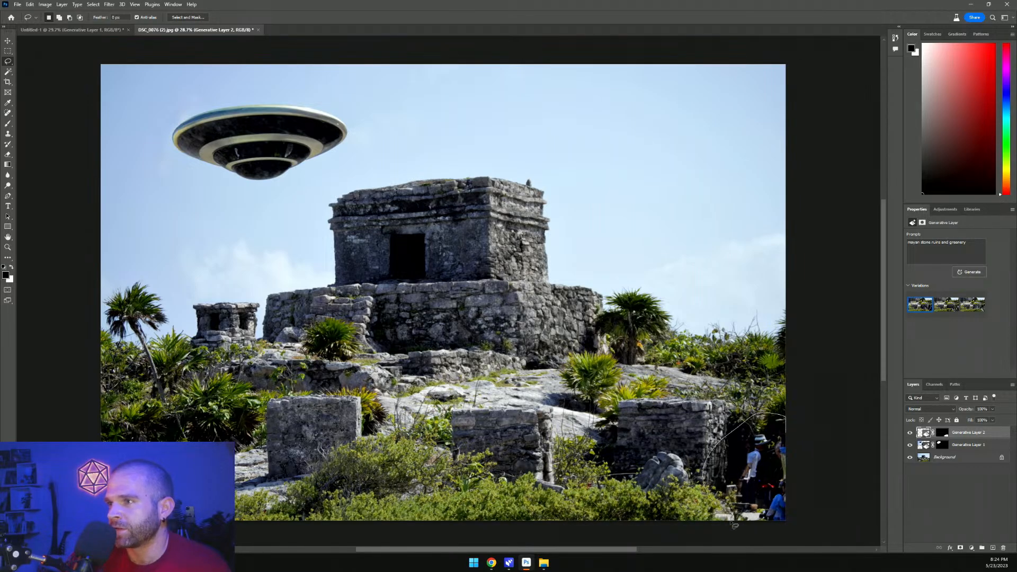
left_click_drag(734, 525, 736, 524)
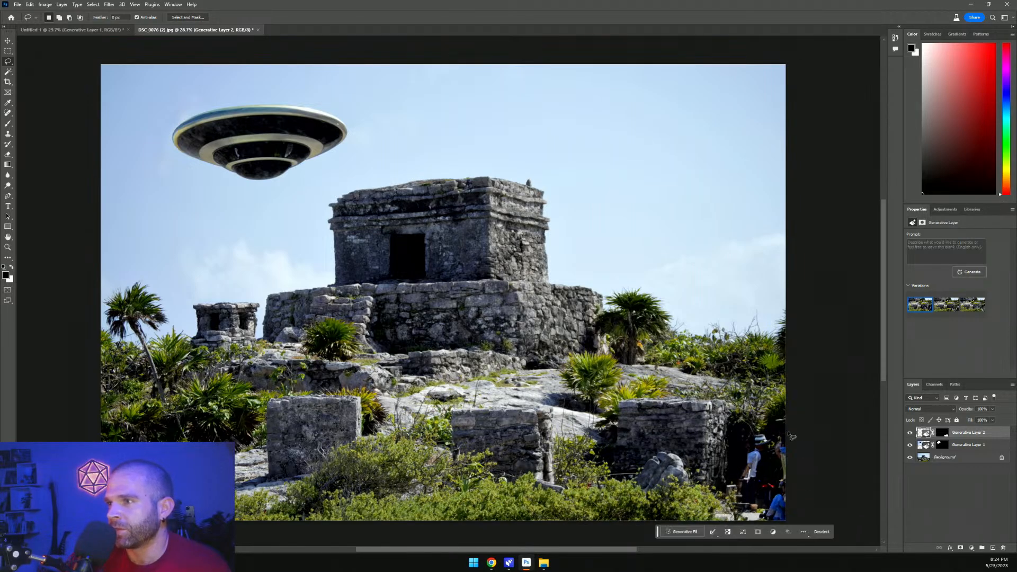
left_click(949, 457)
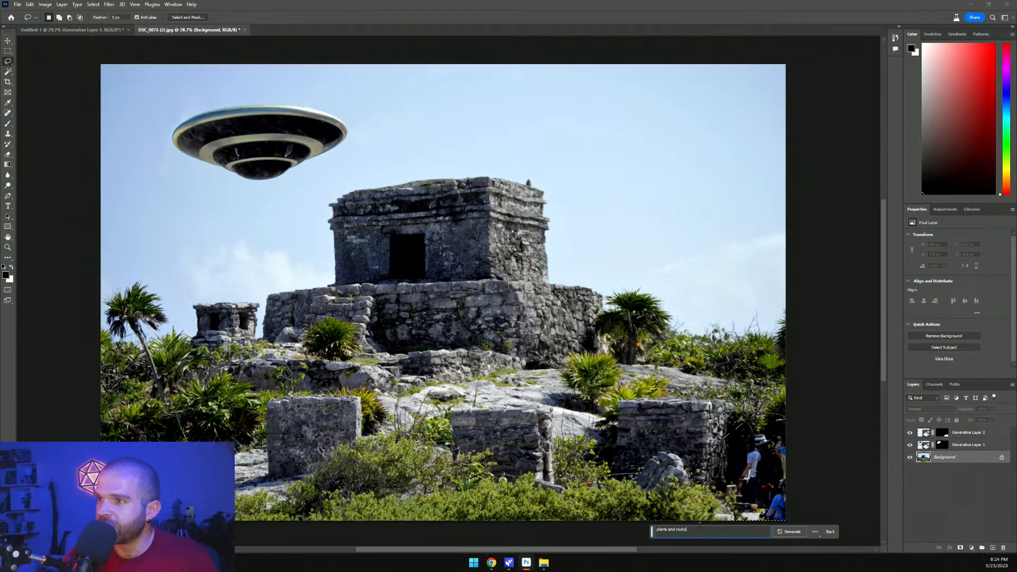
left_click(785, 531)
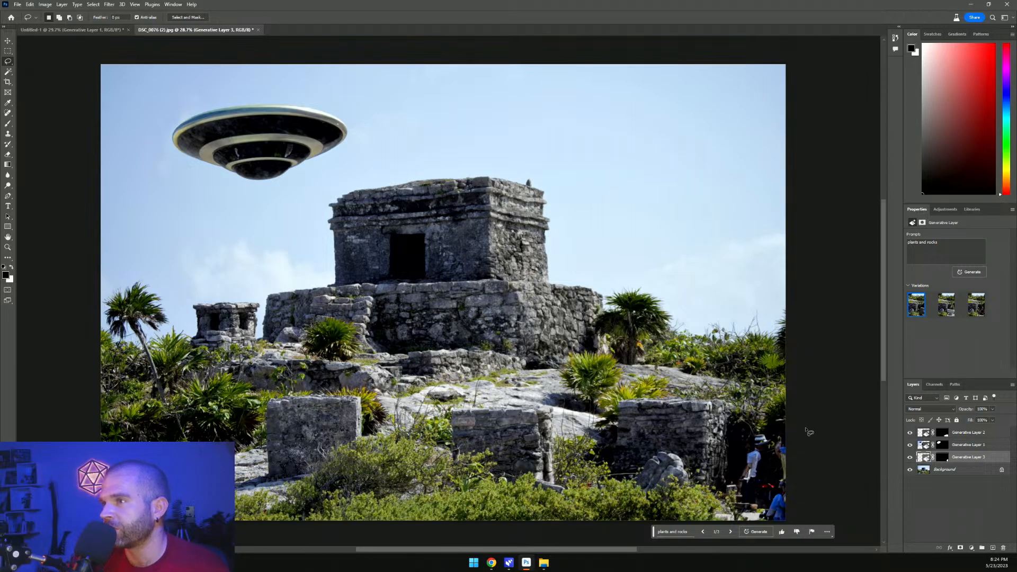
left_click_drag(958, 462, 965, 434)
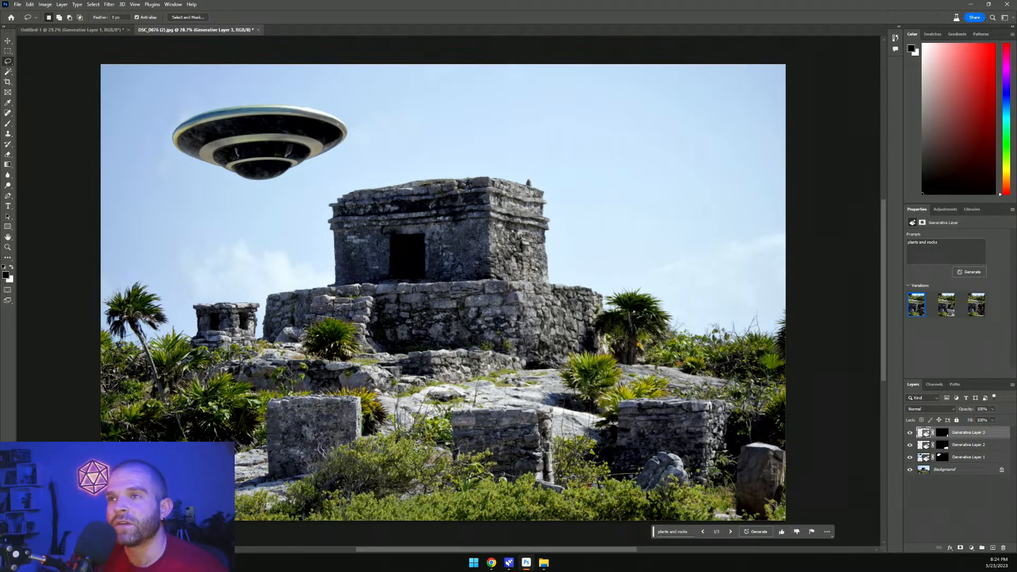
Lasso the area left of the temple and generative-fill it with 'light illuminated from cave of ancient mayan structure'
mouse_move(260, 371)
left_mouse_down()
mouse_move(431, 309)
mouse_move(469, 266)
mouse_move(443, 223)
mouse_move(313, 192)
mouse_move(237, 189)
mouse_move(177, 220)
mouse_move(182, 332)
mouse_move(240, 368)
left_mouse_up()
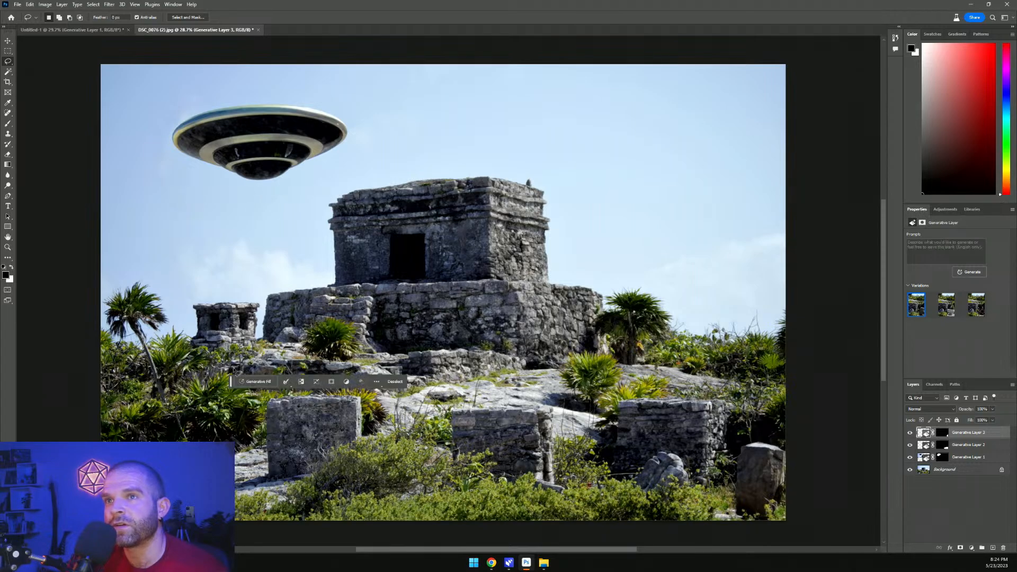
left_click(257, 381)
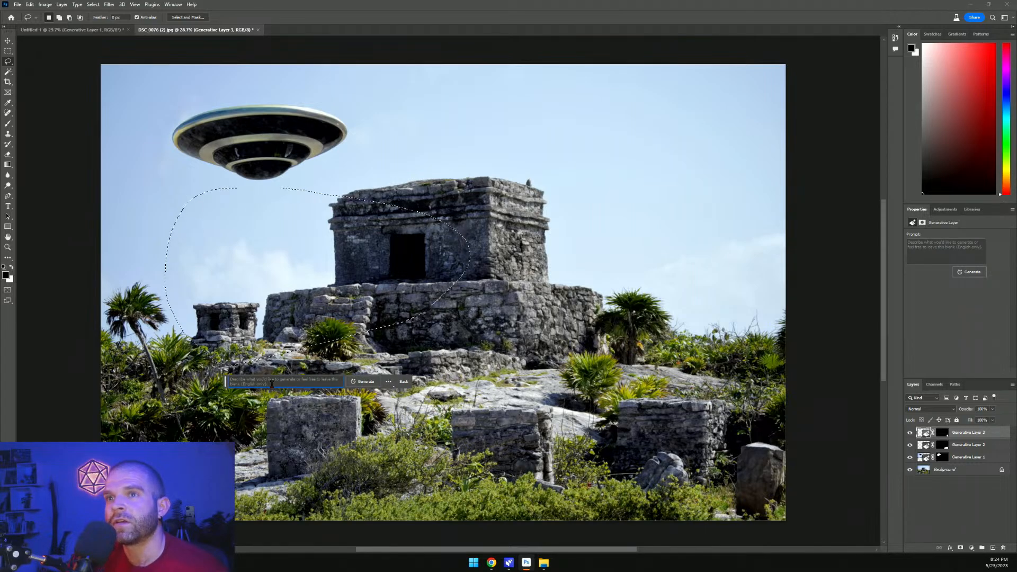
type("light illuminated from cave of ancient mayan structure")
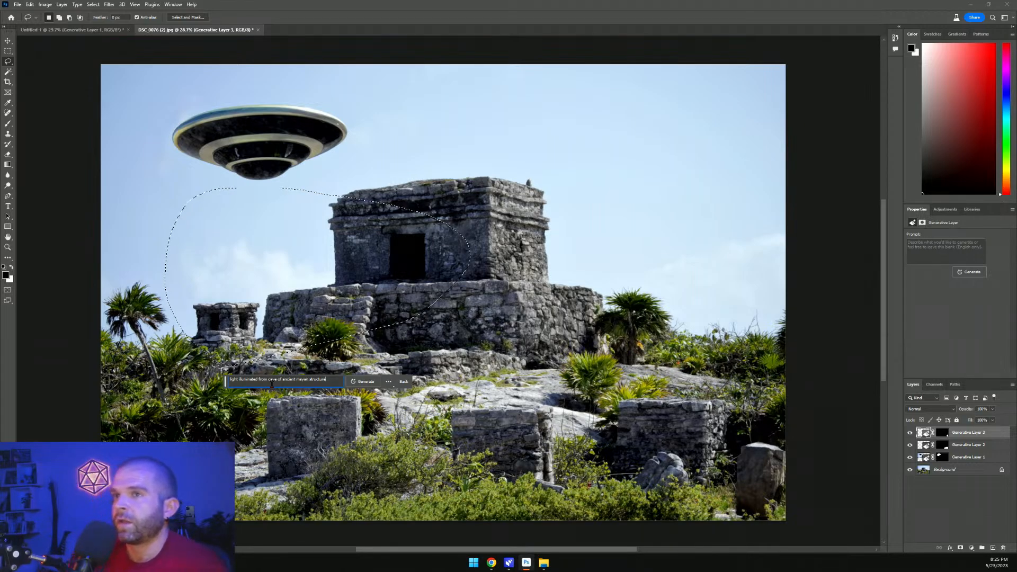
key("Return")
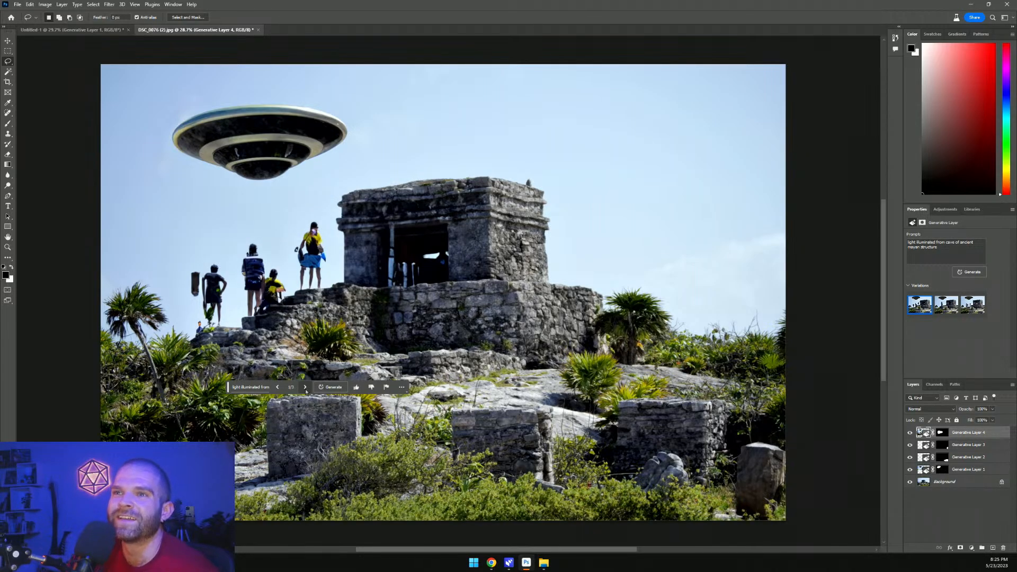
Browse the generated variations, settle on the third one with stone pillars, and rate it positively
left_click(402, 387)
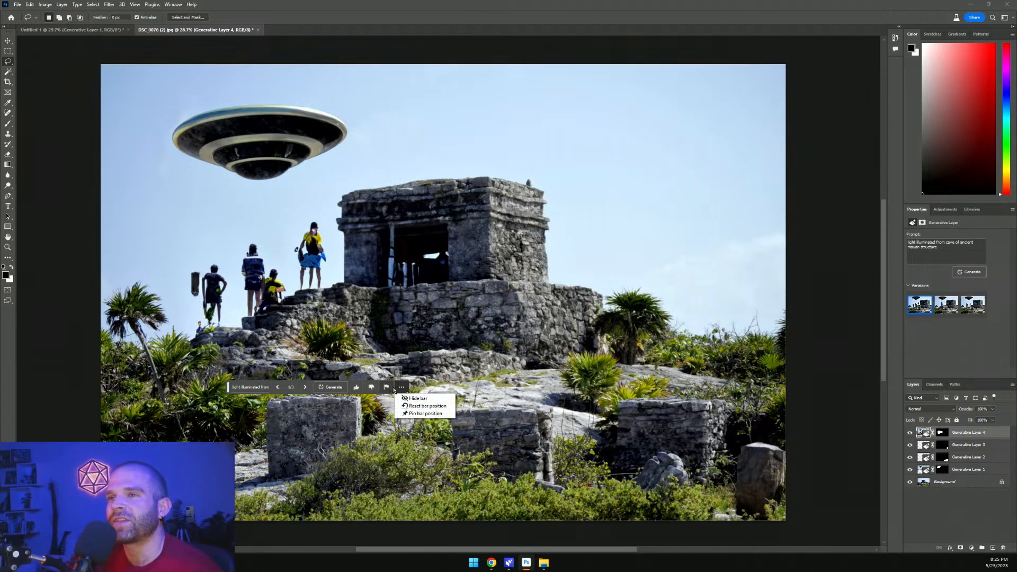
left_click(306, 388)
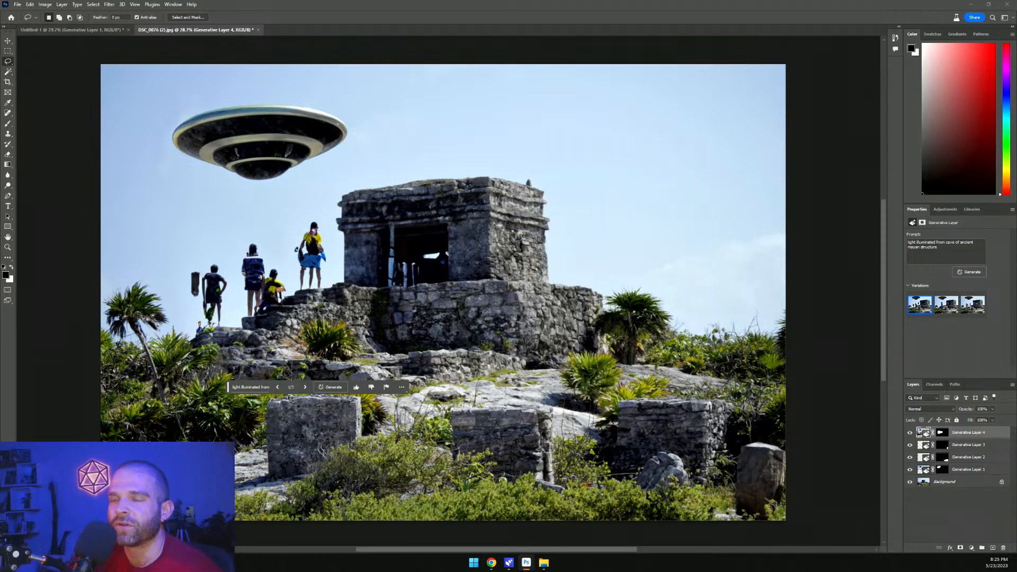
left_click(306, 387)
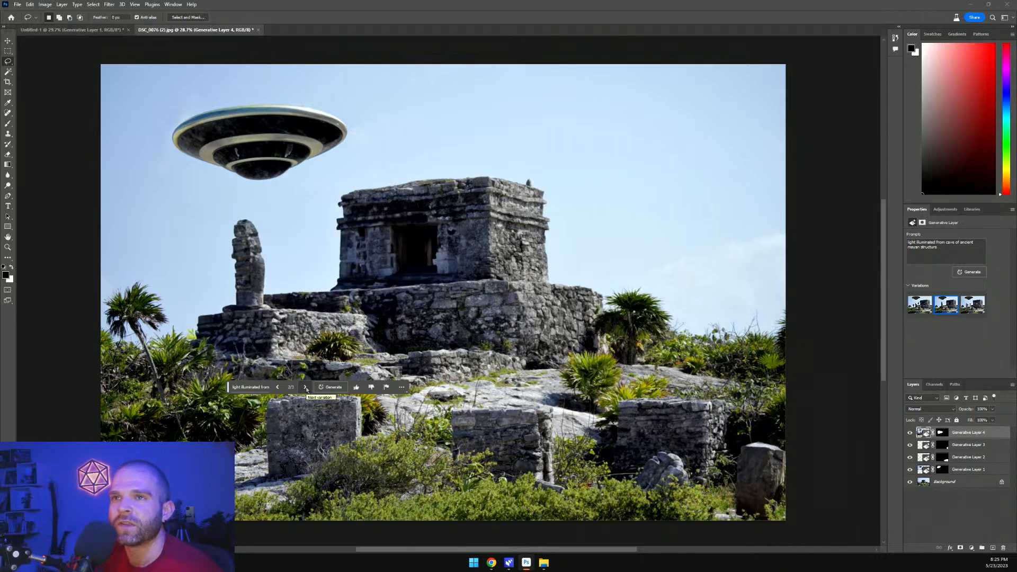
left_click(306, 388)
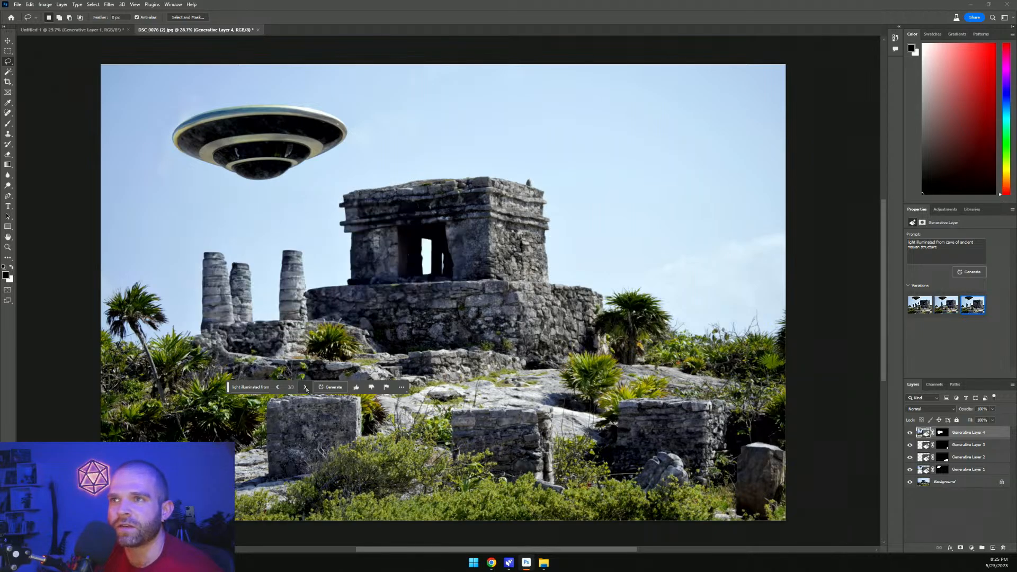
left_click(277, 389)
left_click(277, 388)
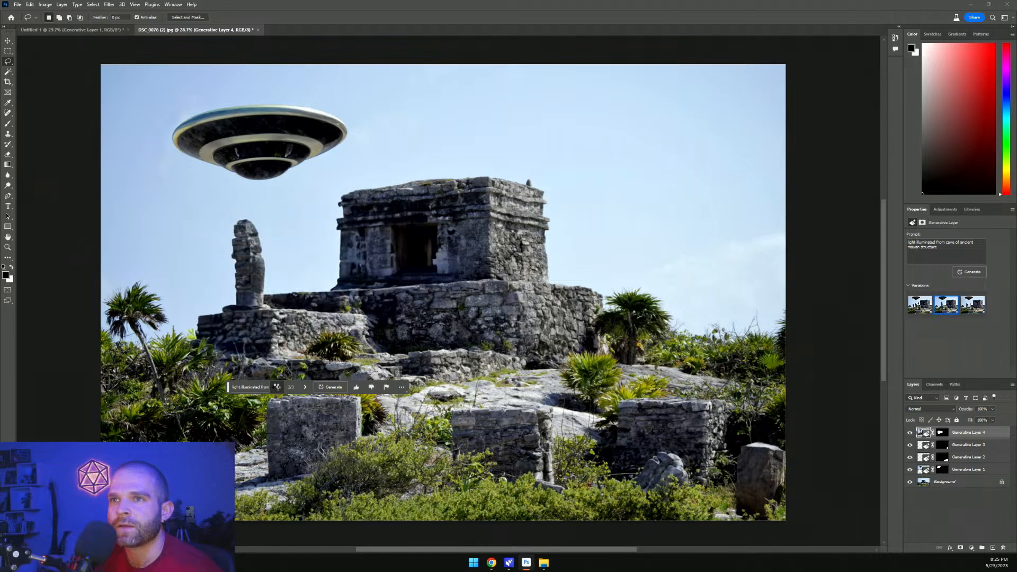
left_click(305, 387)
left_click(305, 387)
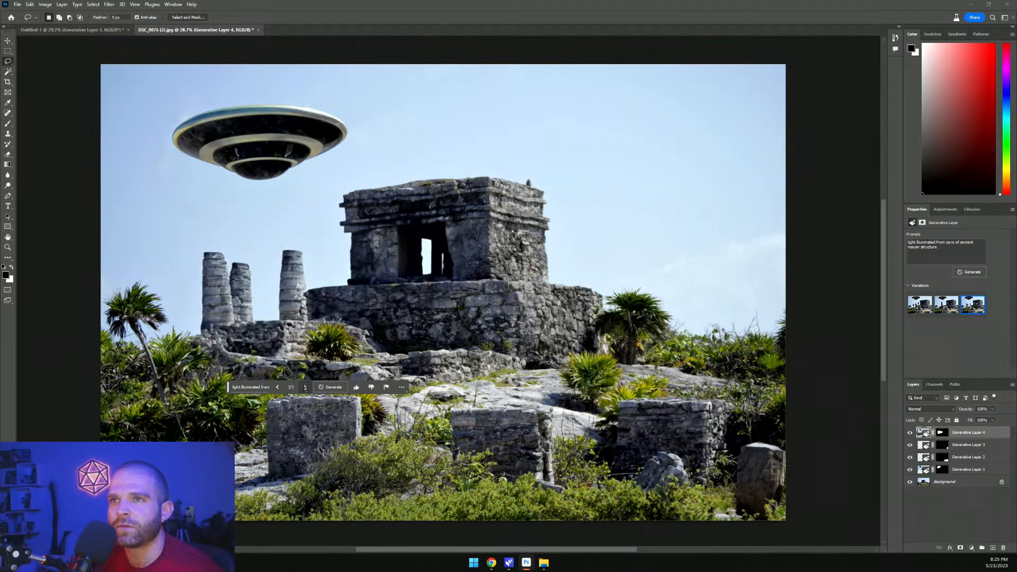
left_click(356, 387)
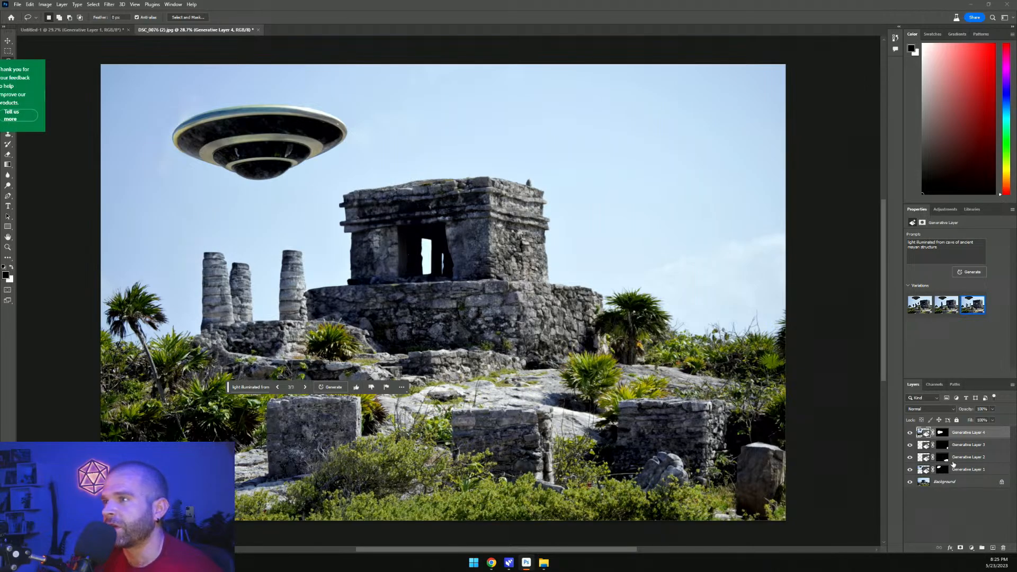
Lasso the temple doorway and generative-fill it with 'light glowing intensely in the daylight from a doorway of a mayan ruin'
left_click(940, 482)
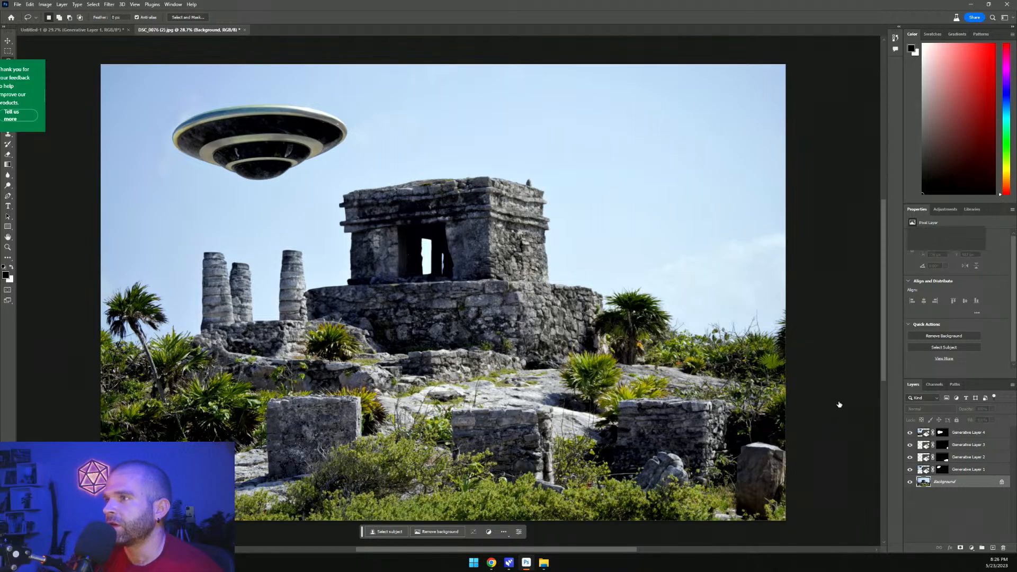
left_click(968, 432)
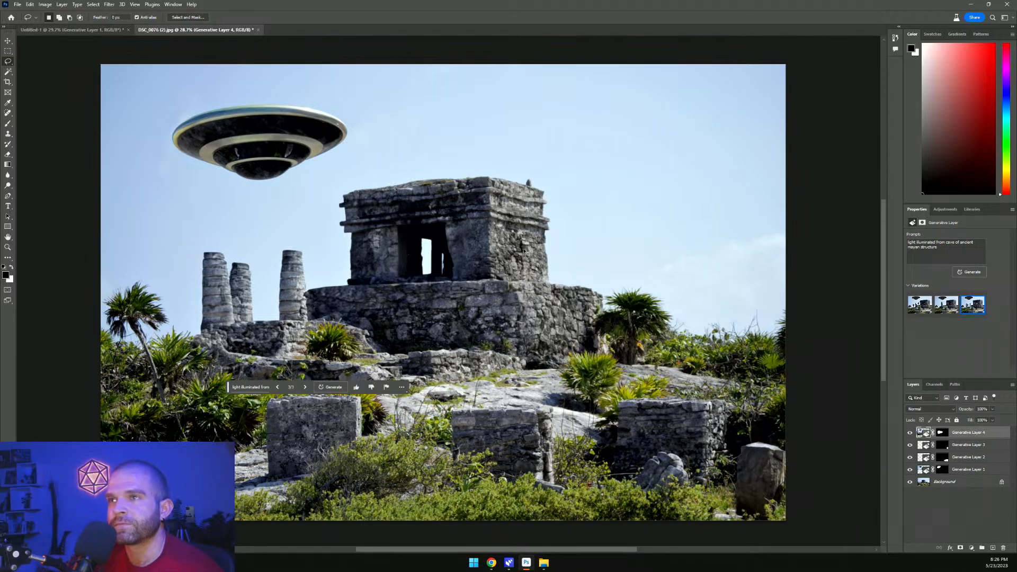
mouse_move(524, 252)
left_mouse_down()
mouse_move(456, 334)
mouse_move(291, 408)
mouse_move(188, 355)
mouse_move(228, 318)
left_mouse_up()
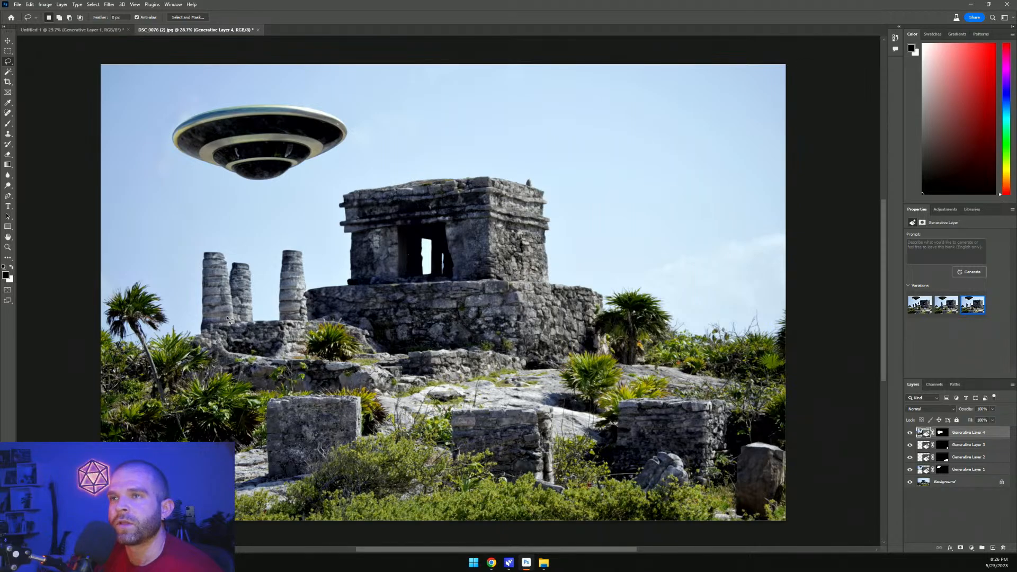
left_click(370, 310)
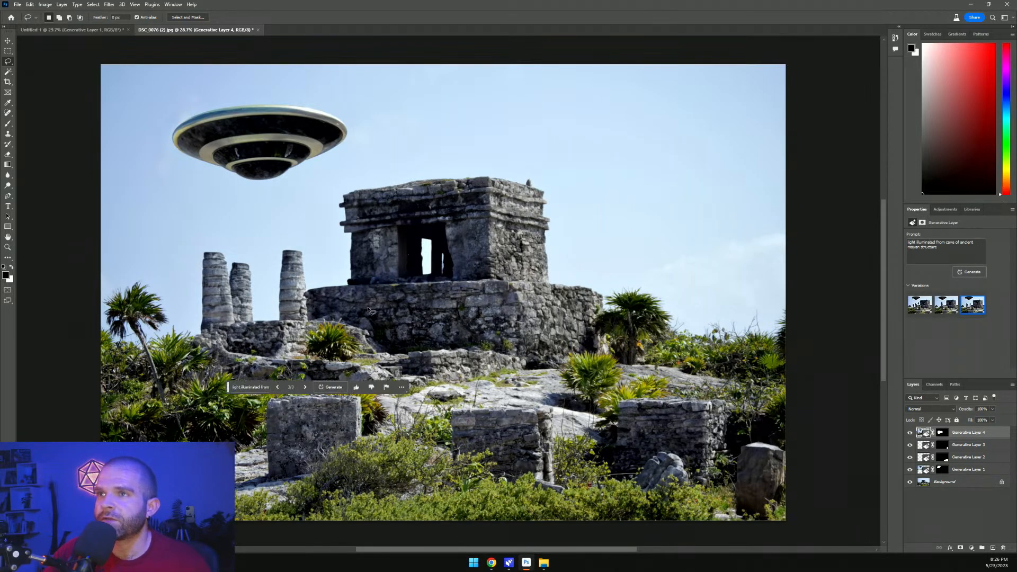
mouse_move(448, 219)
left_mouse_down()
mouse_move(391, 221)
mouse_move(346, 301)
mouse_move(458, 300)
mouse_move(471, 239)
left_mouse_up()
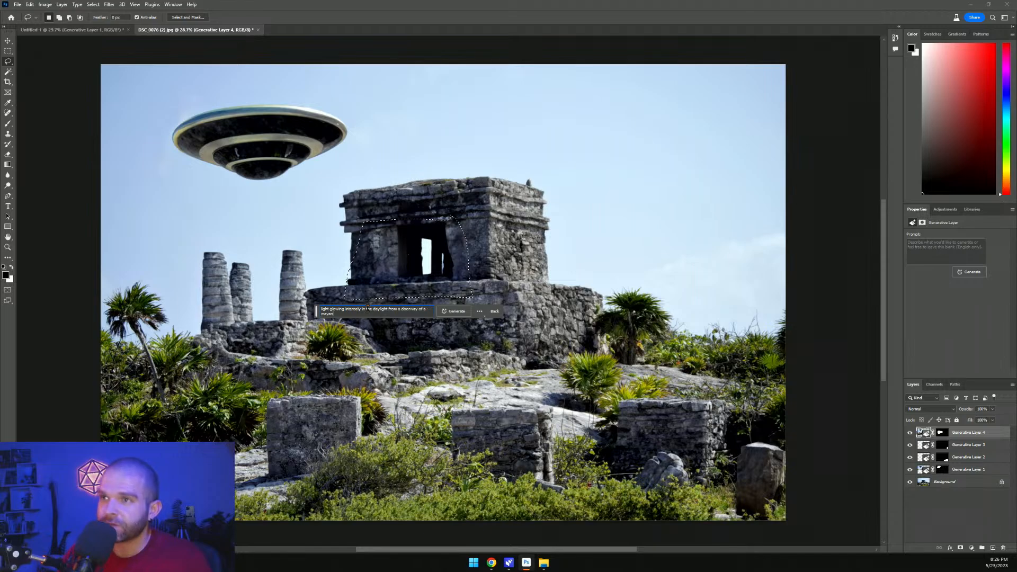
type("n")
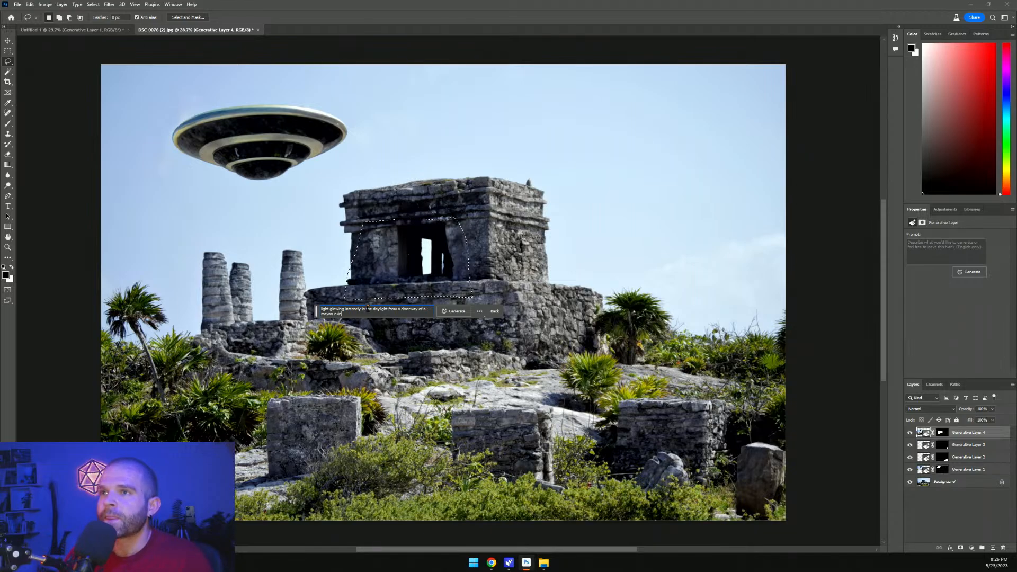
left_click(459, 312)
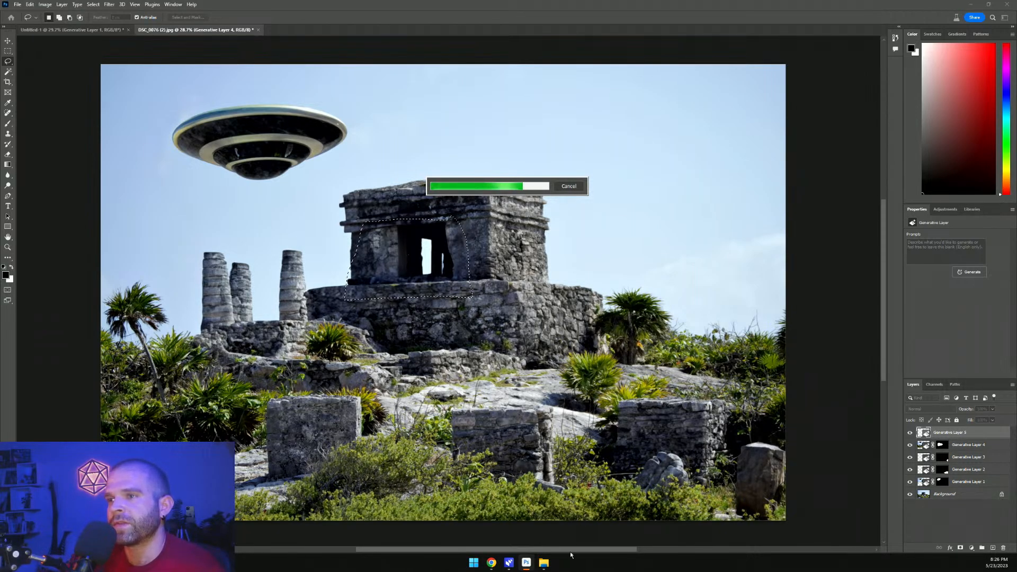
left_click(543, 563)
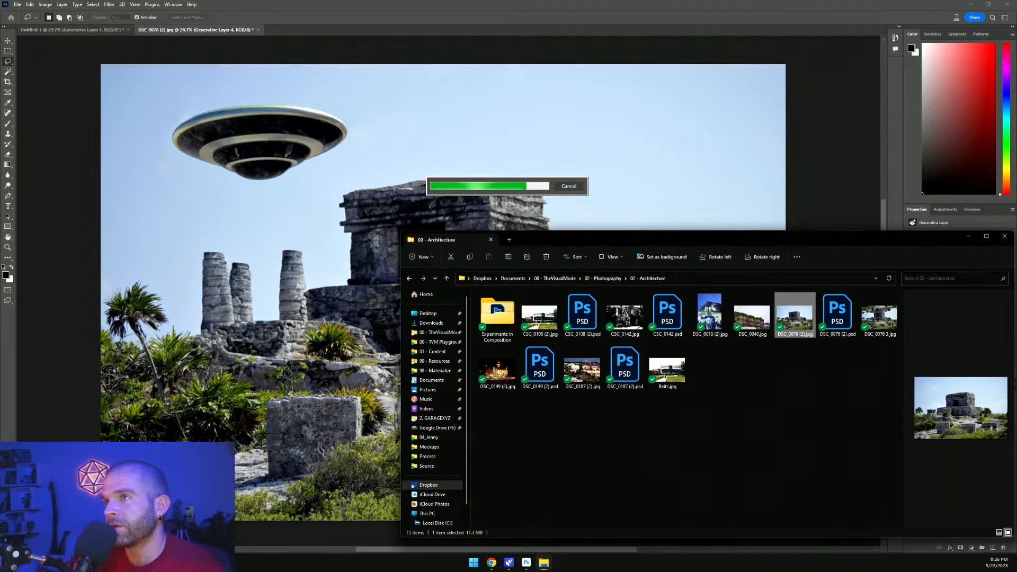
key("ctrl+w")
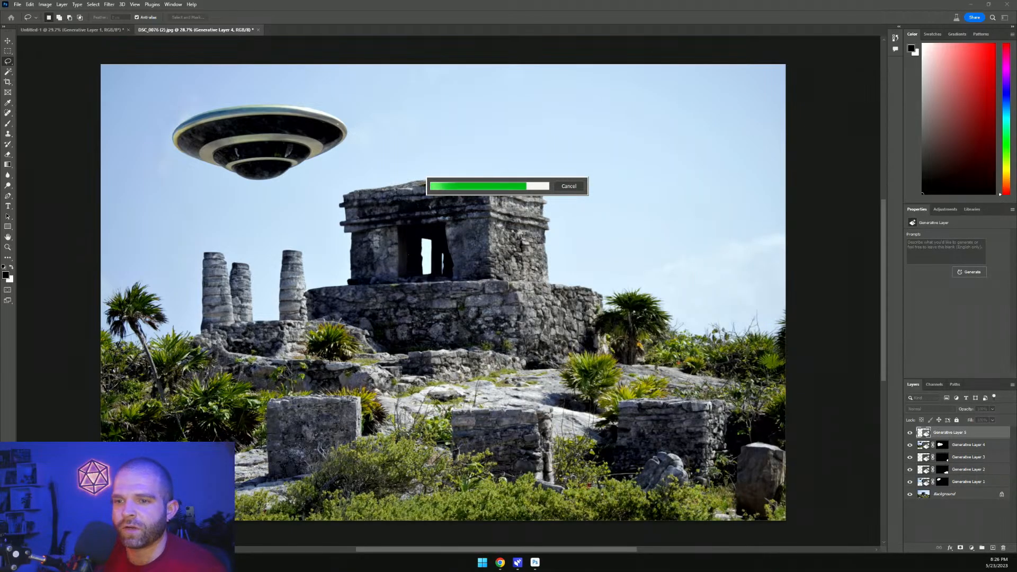
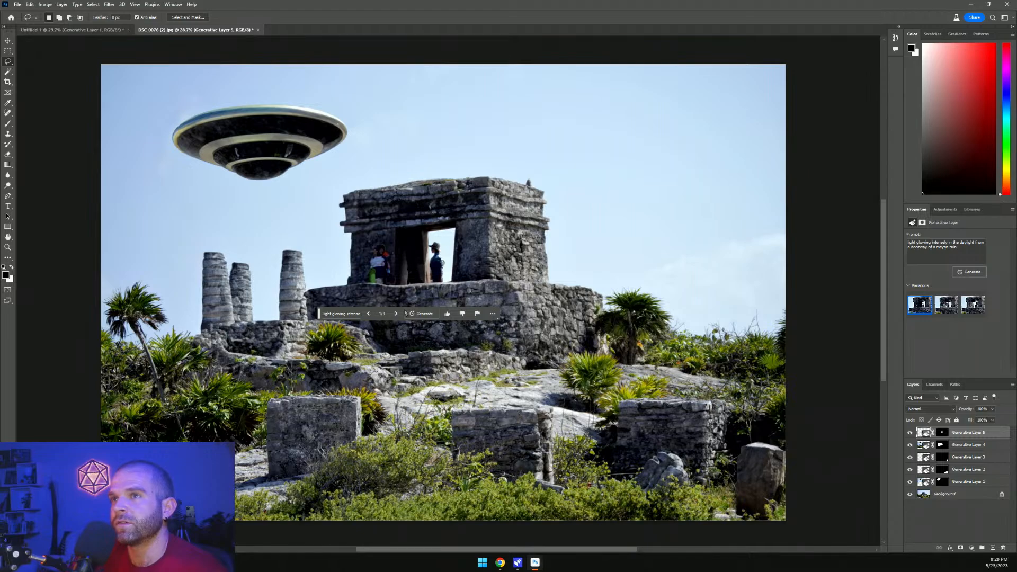
Browse the doorway fill variations and settle on the third one, showing a stone statue in the doorway
left_click(396, 314)
left_click(397, 314)
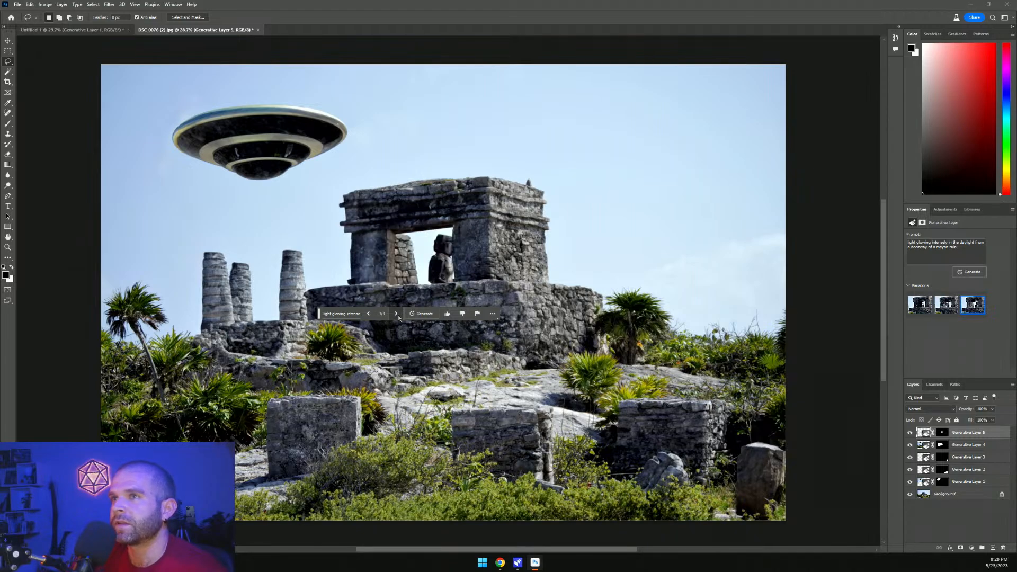
left_click(368, 314)
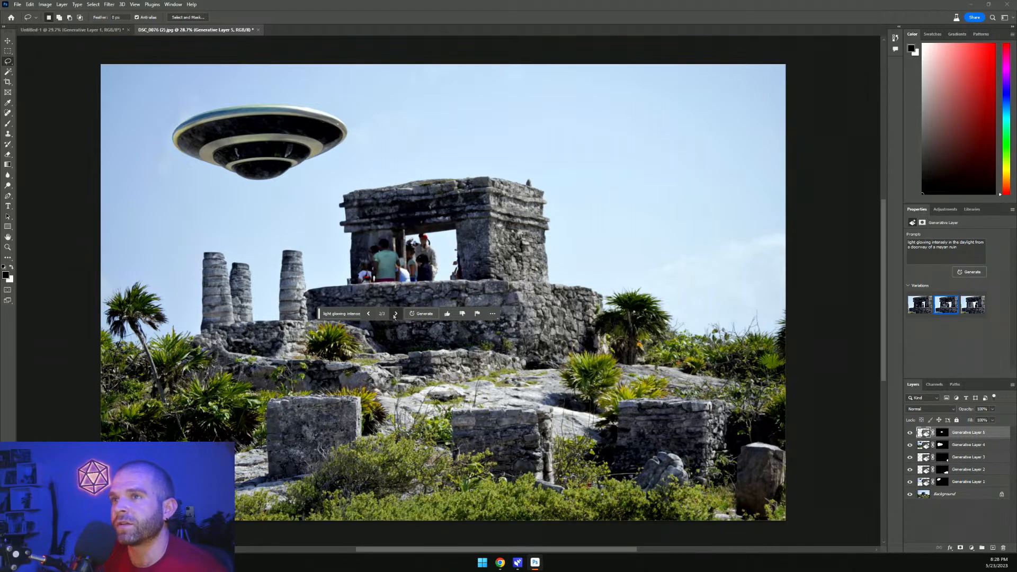
left_click(396, 314)
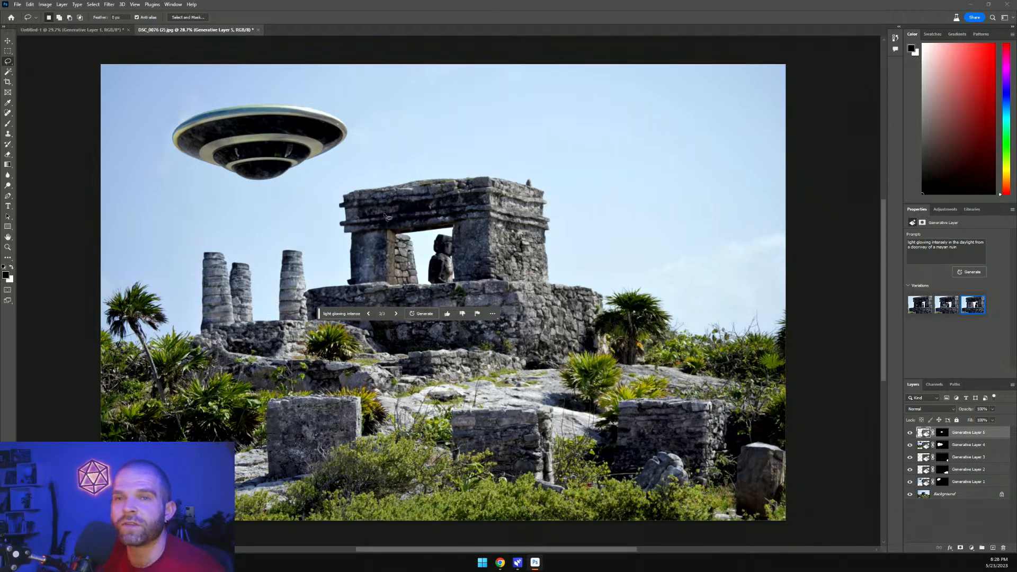
left_click(368, 314)
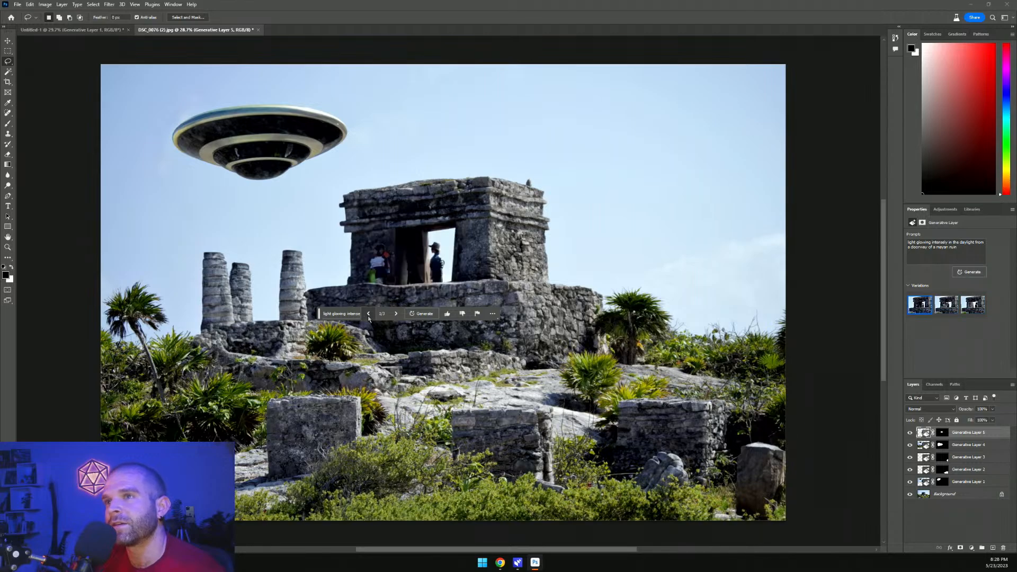
left_click(369, 315)
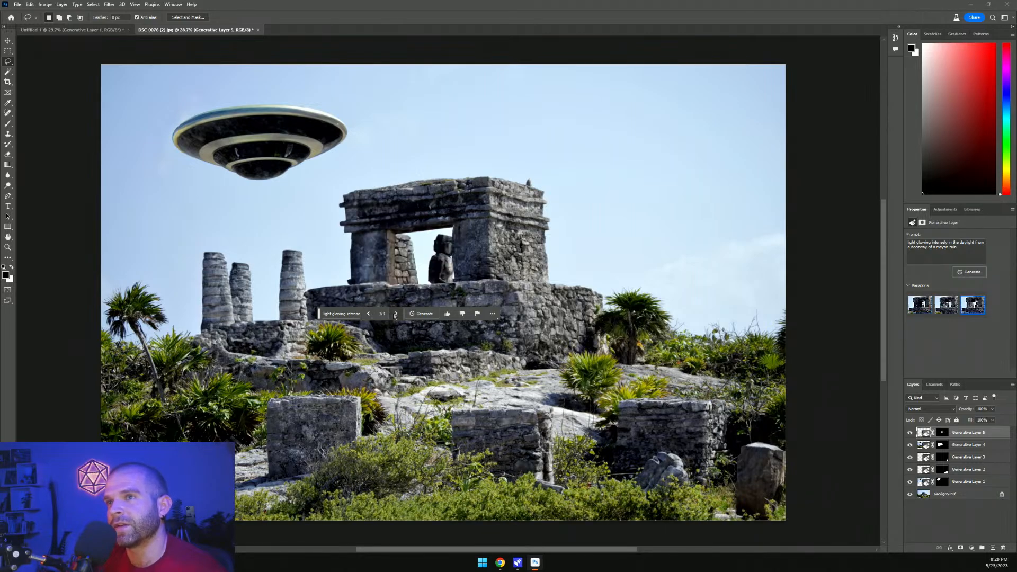
left_click(396, 315)
left_click(396, 315)
left_click(397, 315)
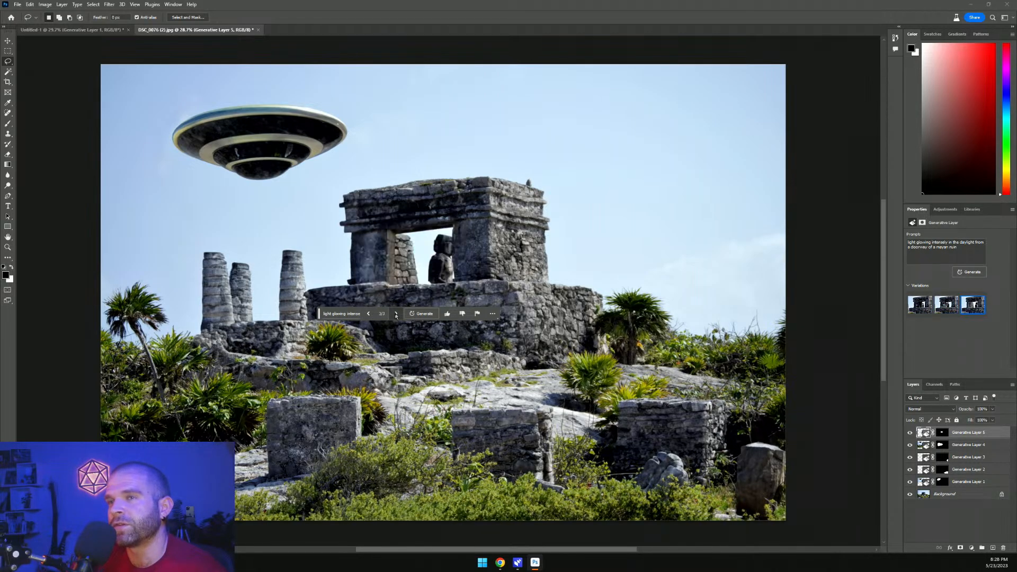
left_click(396, 315)
left_click(396, 315)
left_click(396, 314)
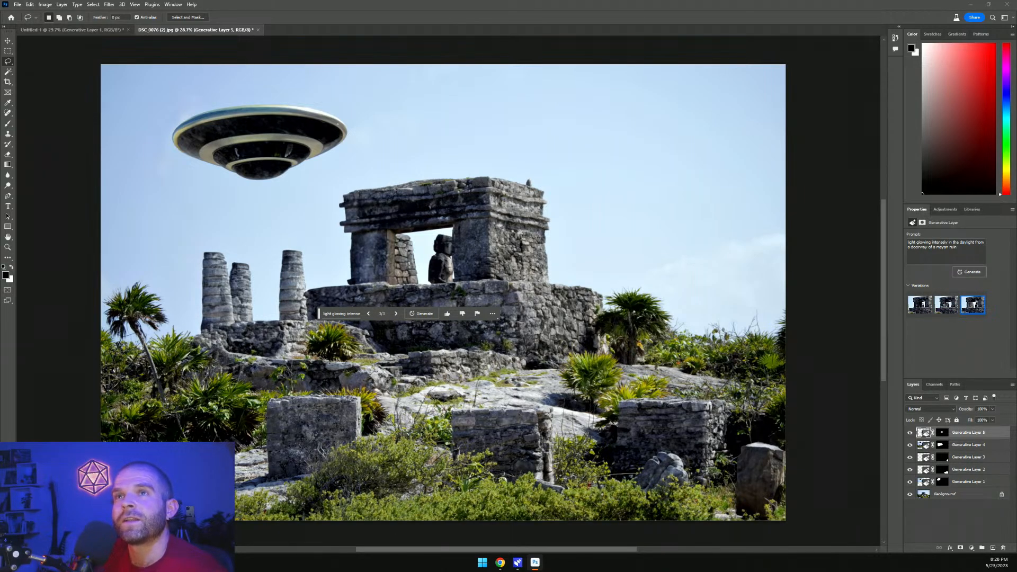
Open the Tree Towers image and lasso two sky areas, one at upper left and one at lower right
left_click_drag(418, 0, 399, 33)
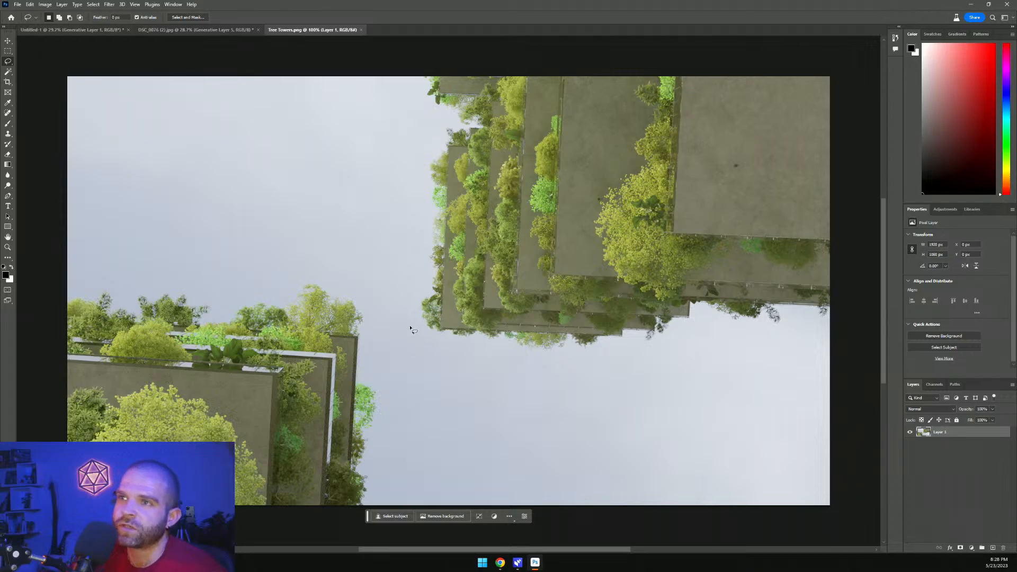
mouse_move(207, 196)
left_mouse_down()
mouse_move(335, 163)
mouse_move(213, 137)
mouse_move(191, 176)
mouse_move(201, 200)
left_mouse_up()
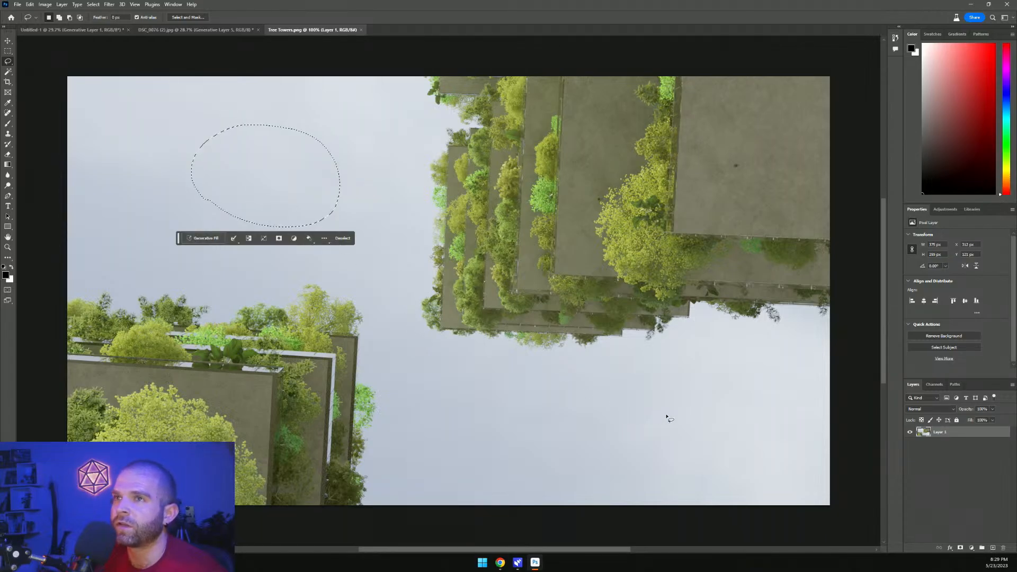
key("shift")
mouse_move(724, 394)
left_mouse_down()
mouse_move(512, 406)
mouse_move(521, 472)
mouse_move(769, 416)
mouse_move(685, 391)
left_mouse_up()
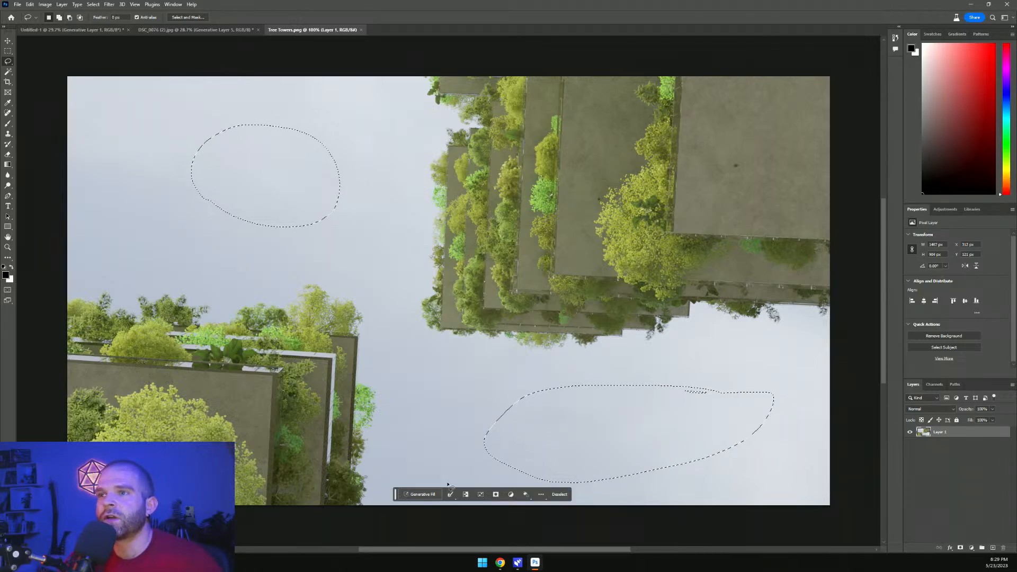
Generative-fill the two sky selections with the prompt 'jets flying with chem trails'
left_click(421, 494)
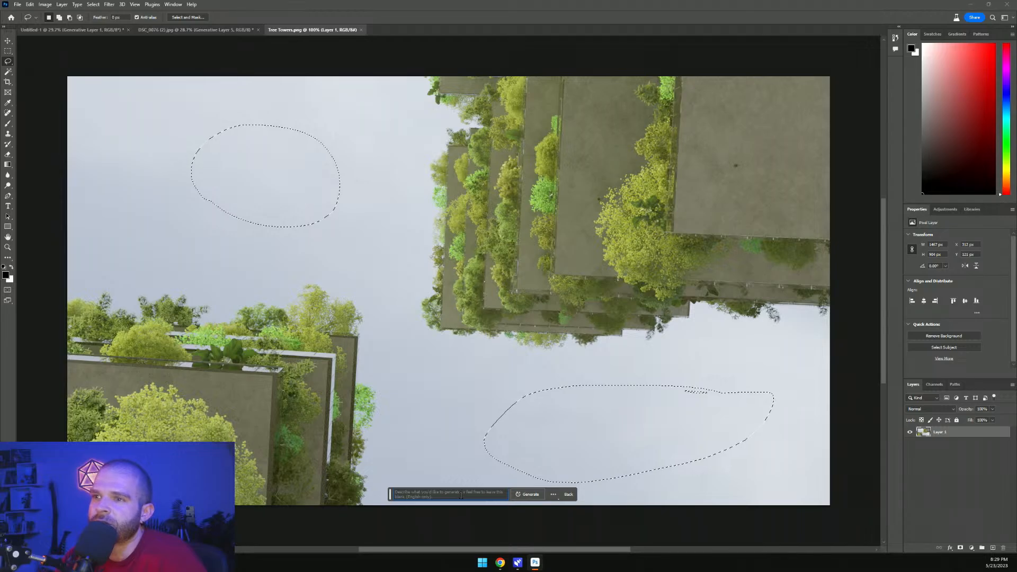
left_click(461, 495)
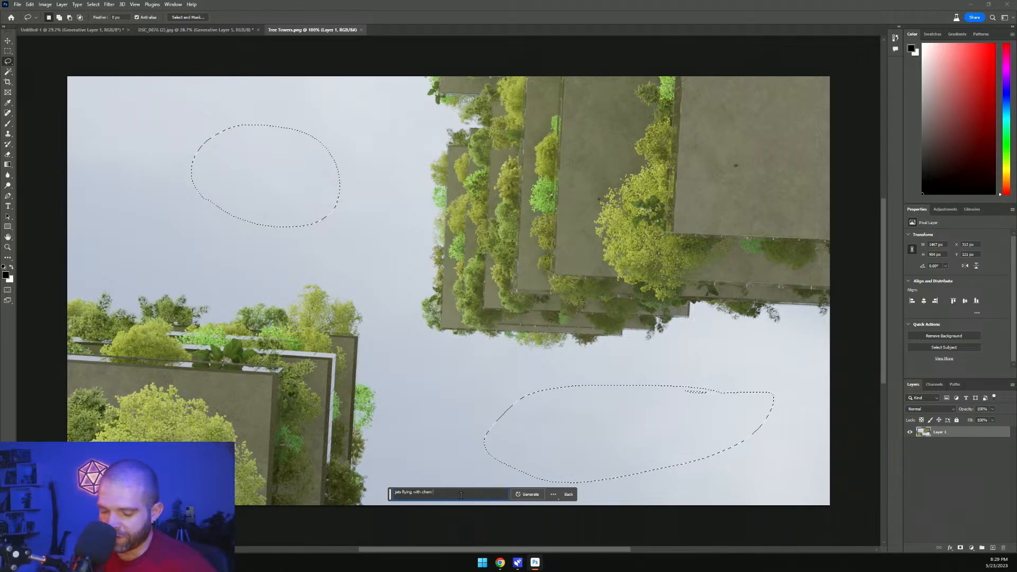
left_click(529, 494)
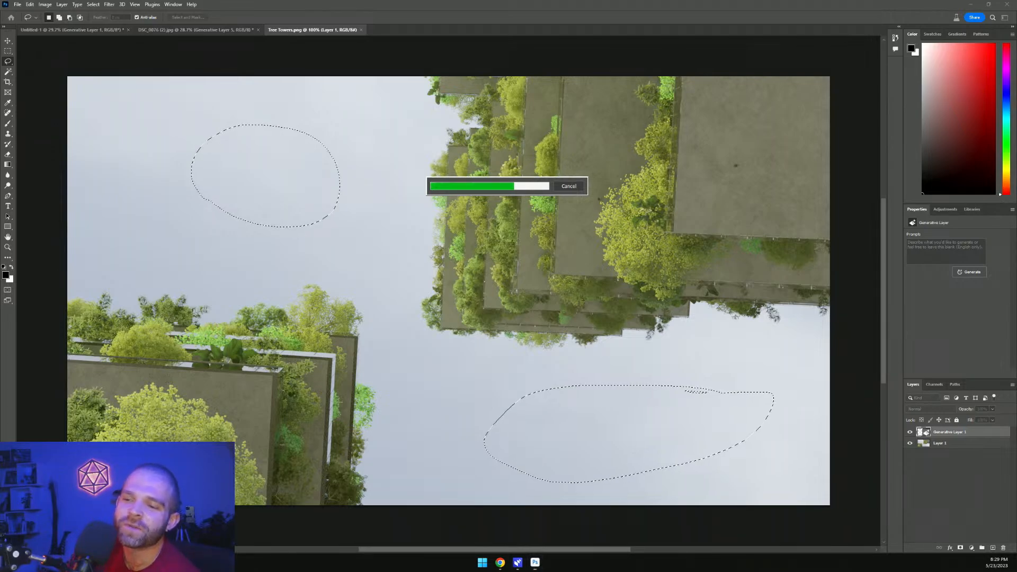
key("alt+Tab")
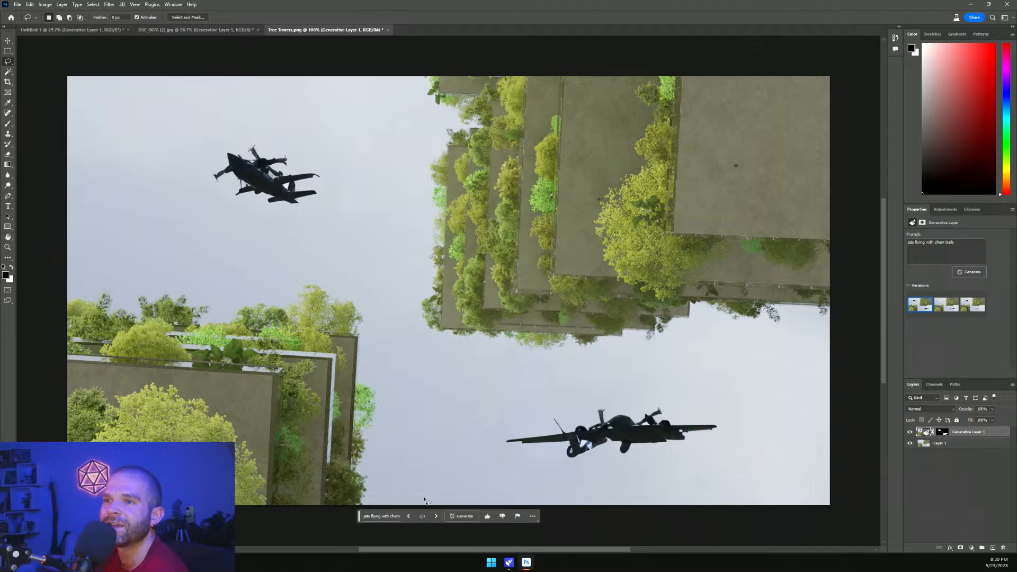
Browse the jet variations and settle on the one with the airliner and cloud ring
left_click(435, 518)
left_click(435, 518)
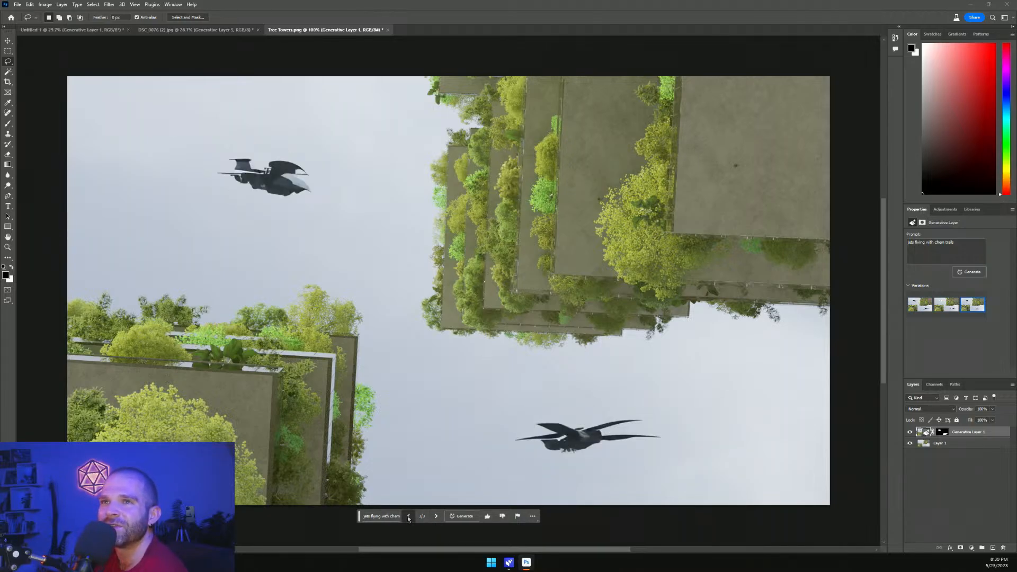
left_click(409, 517)
left_click(408, 517)
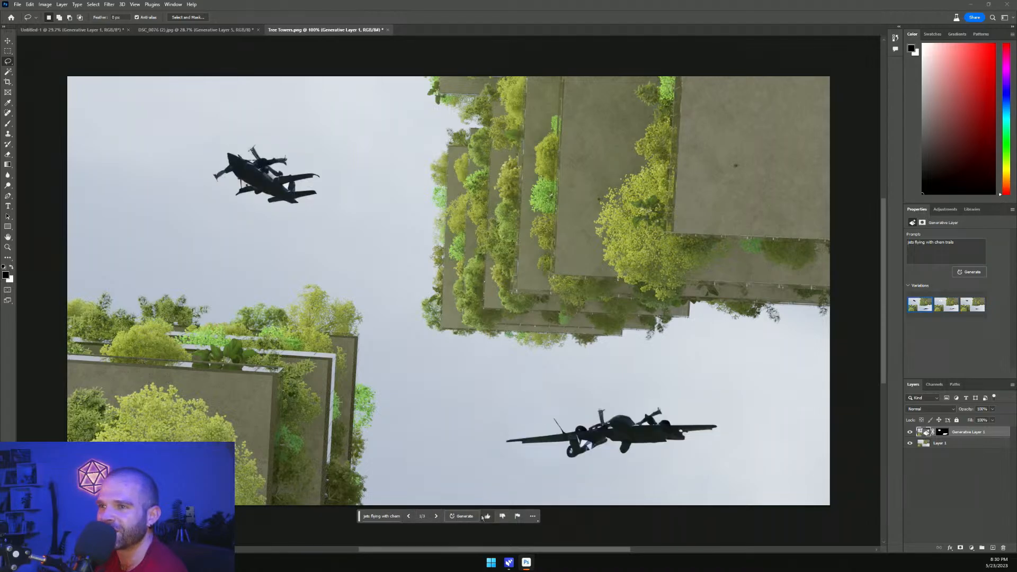
left_click(436, 516)
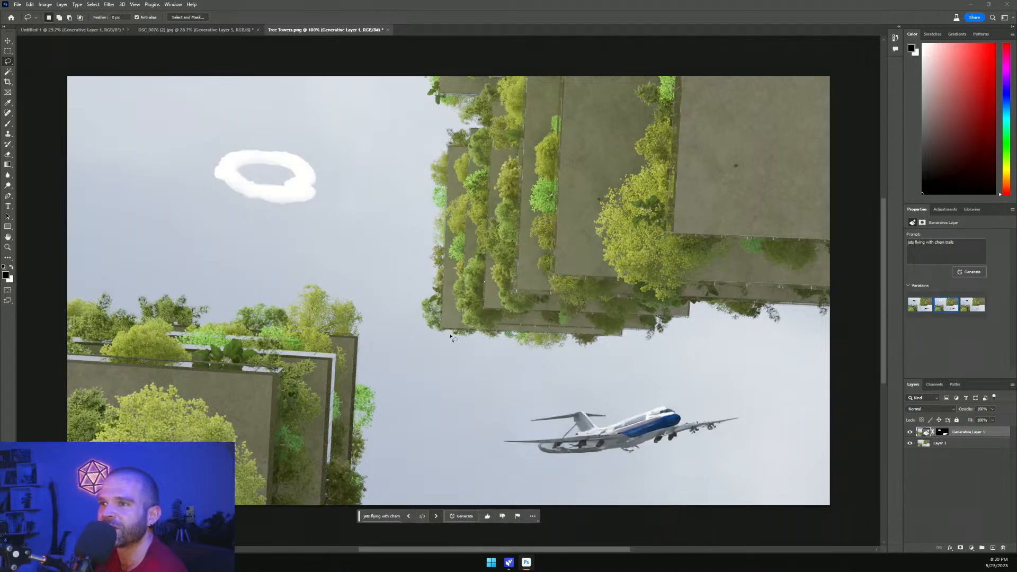
Close the Untitled-1 template document without saving it
left_click(124, 32)
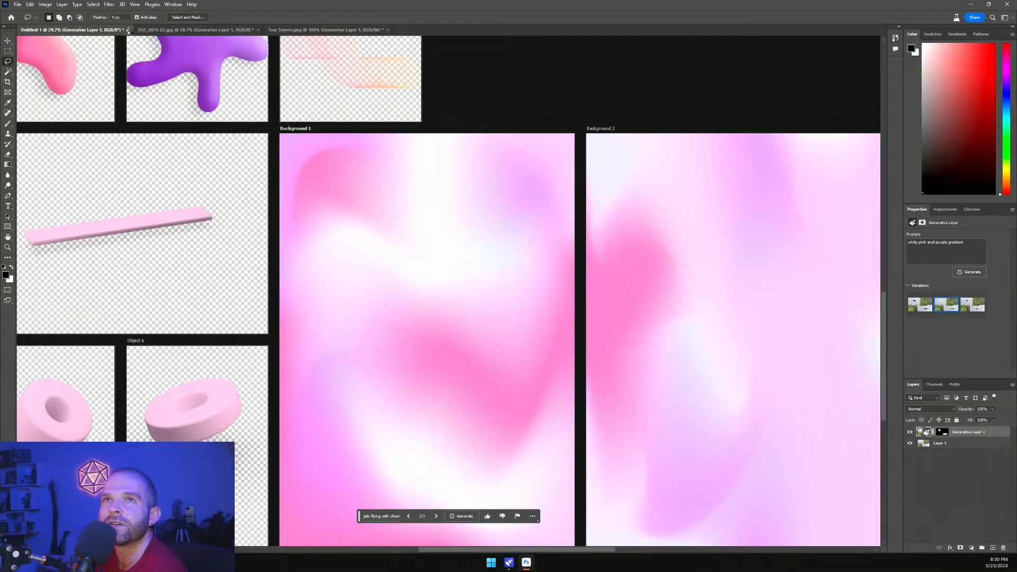
left_click(130, 30)
left_click(500, 203)
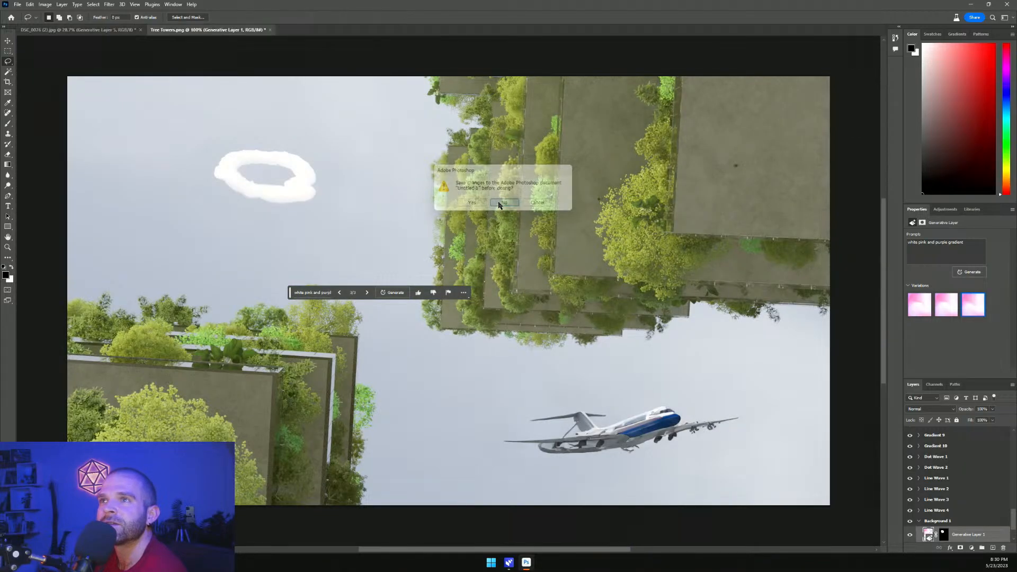
Save the Mayan ruins document to the Desktop as 'mayan ruin' Photoshop file with maximum compatibility, then close it
left_click(140, 30)
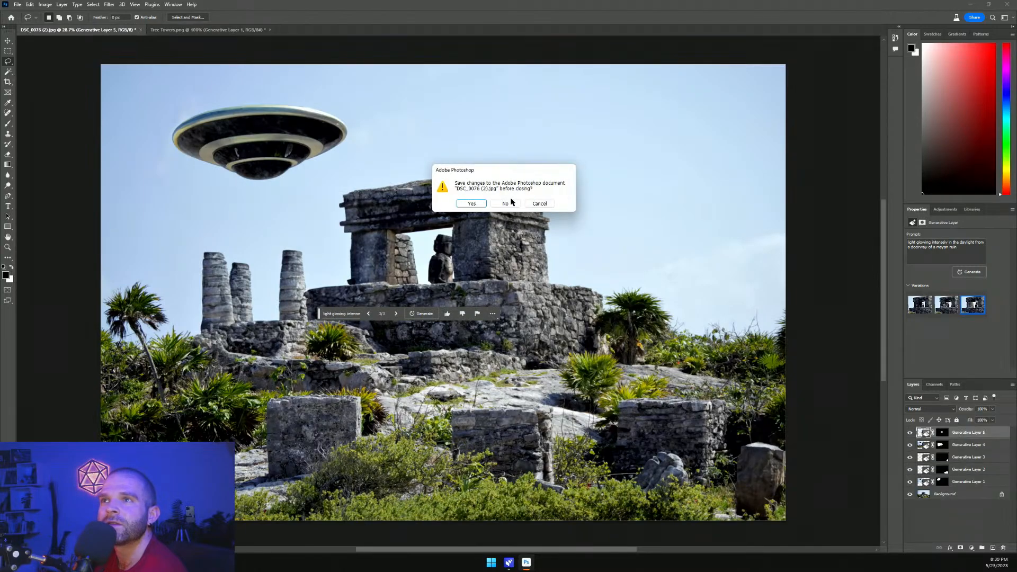
left_click(539, 204)
left_click(17, 4)
left_click(59, 93)
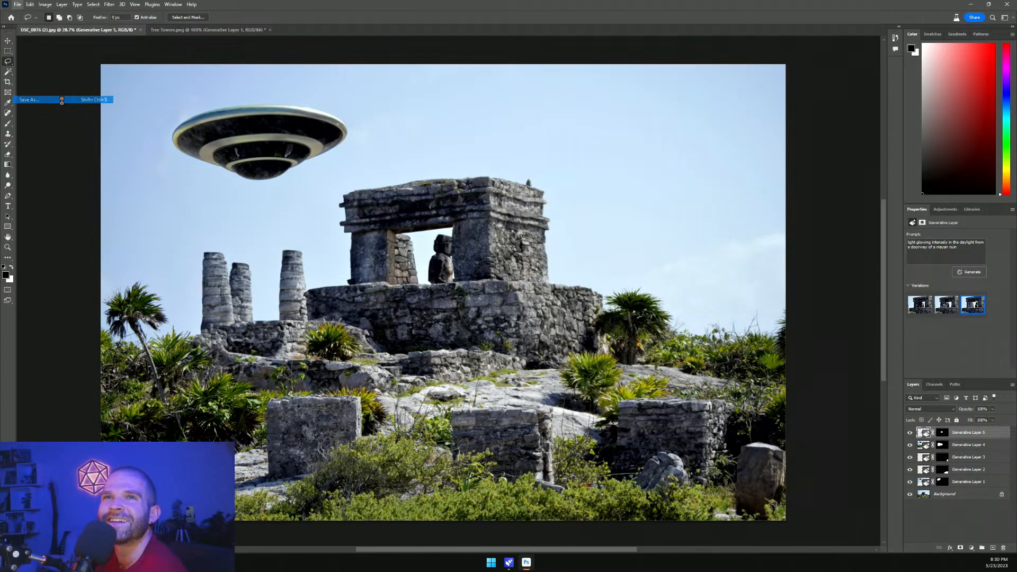
scroll(46, 132, "up", 5)
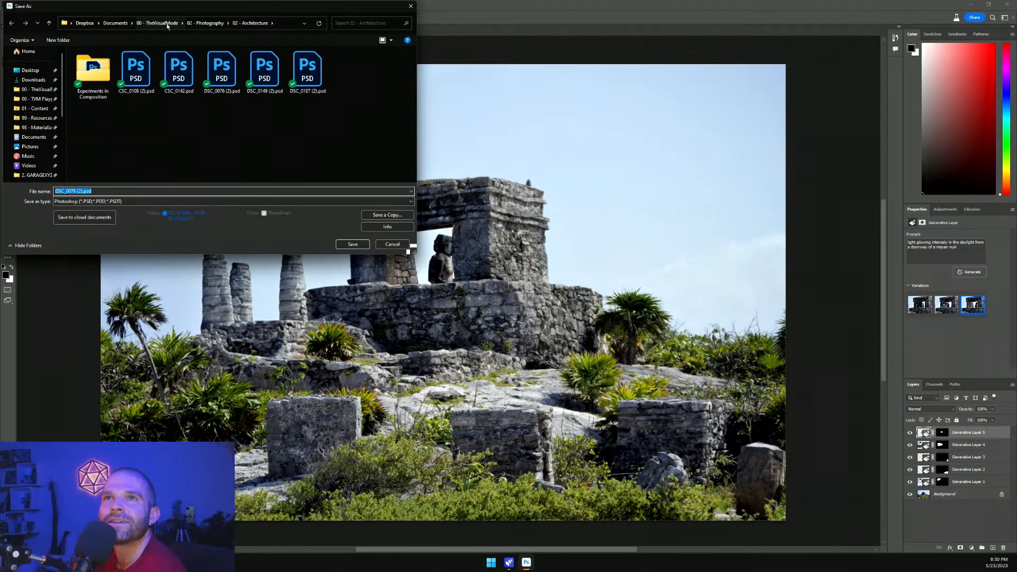
left_click(30, 70)
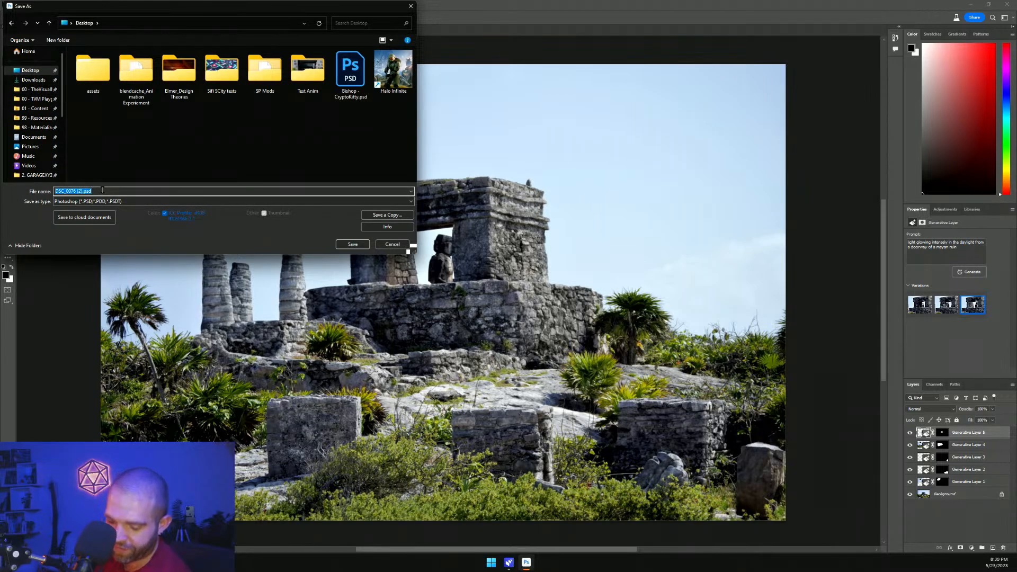
type("ms")
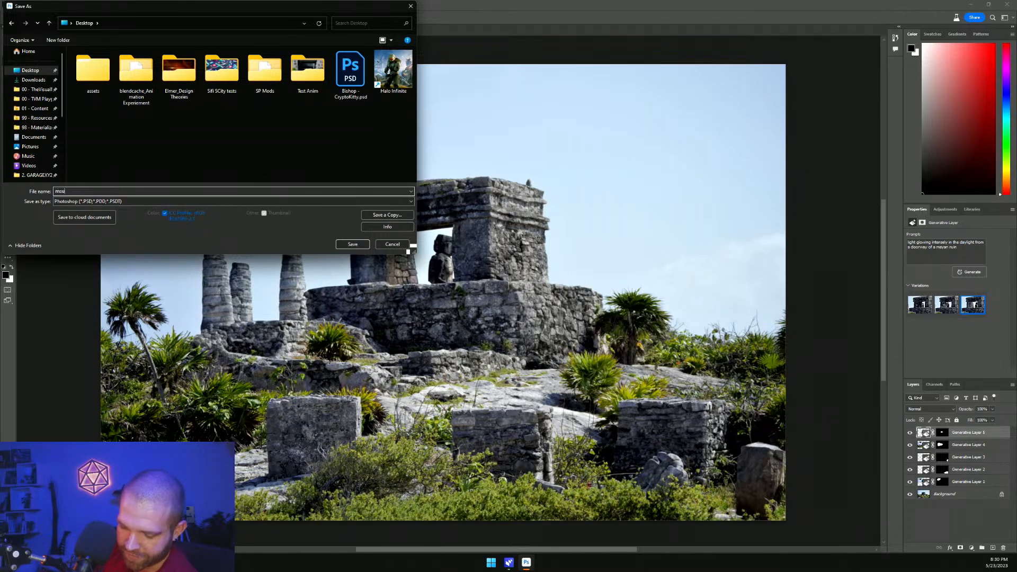
type("yan rui")
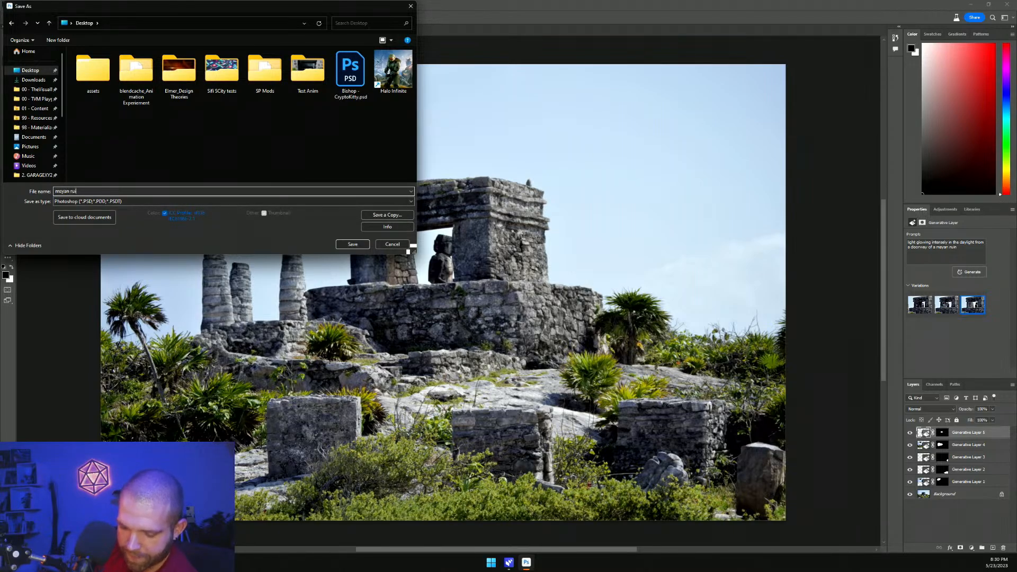
type("n")
key("Return")
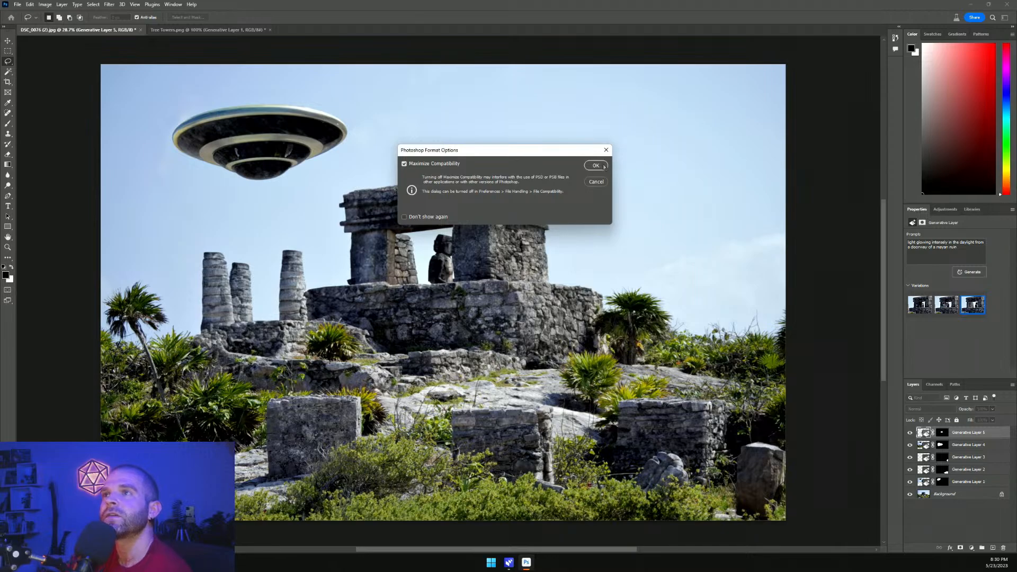
left_click(604, 167)
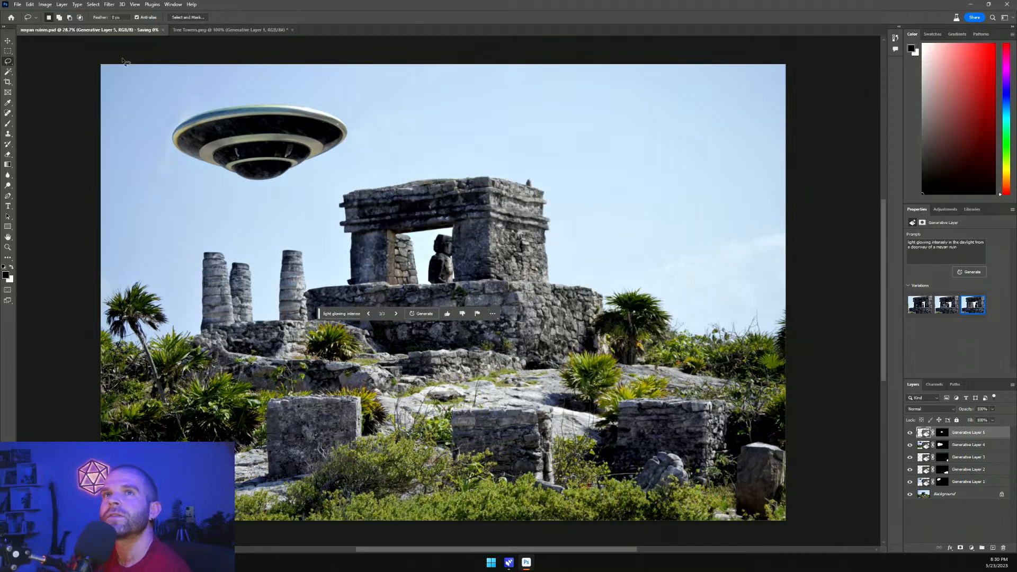
left_click(166, 30)
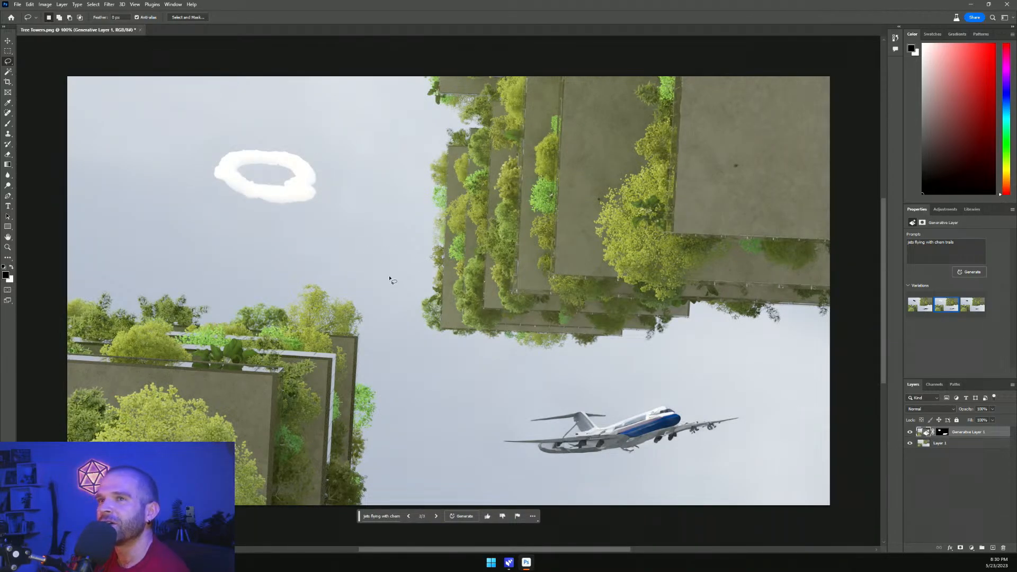
Switch the Tree Towers fill back to the first jet variation and select the base image layer
left_click(414, 516)
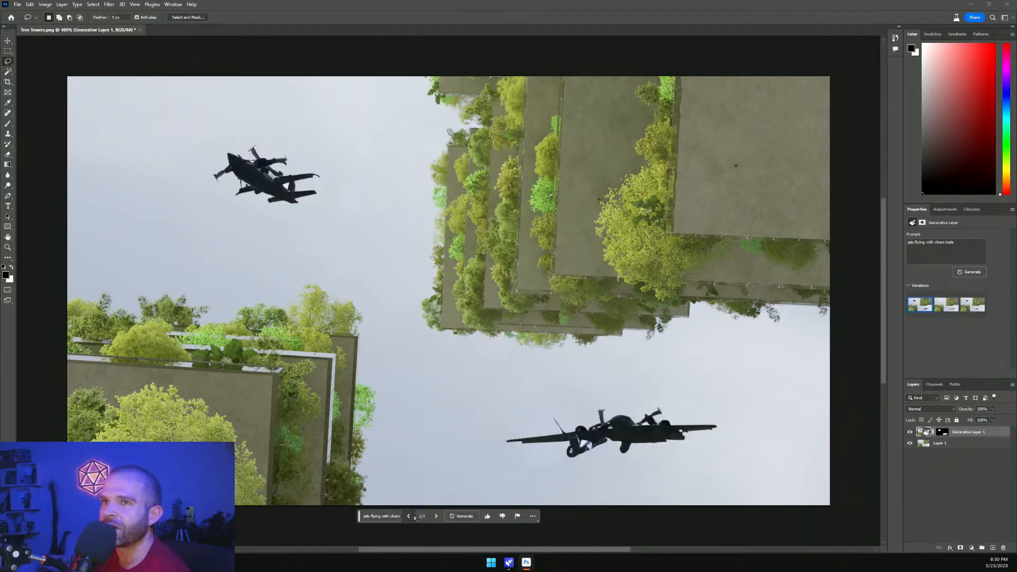
left_click(910, 432)
left_click(911, 432)
left_click(942, 432)
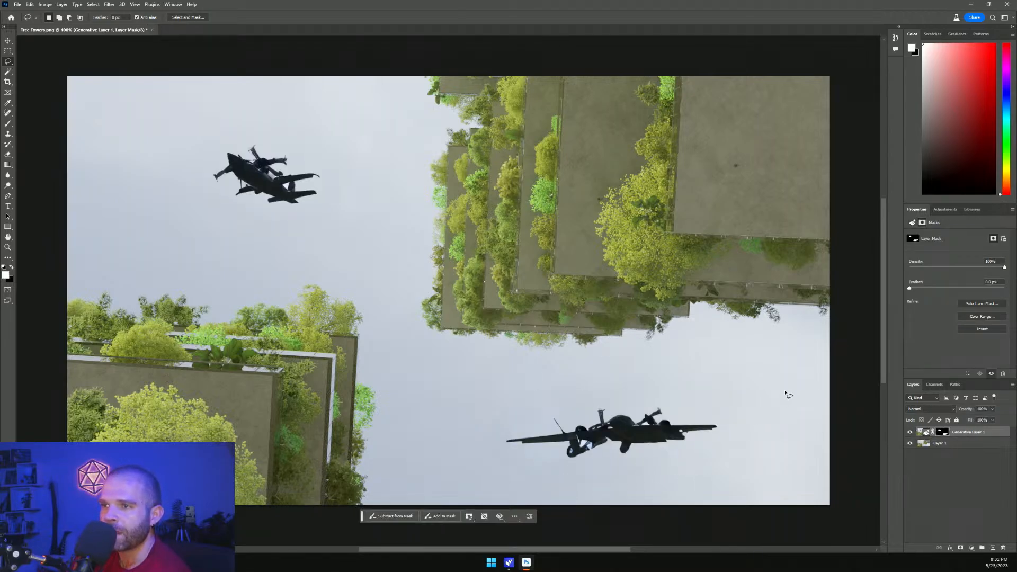
left_click(941, 454)
left_click(942, 445)
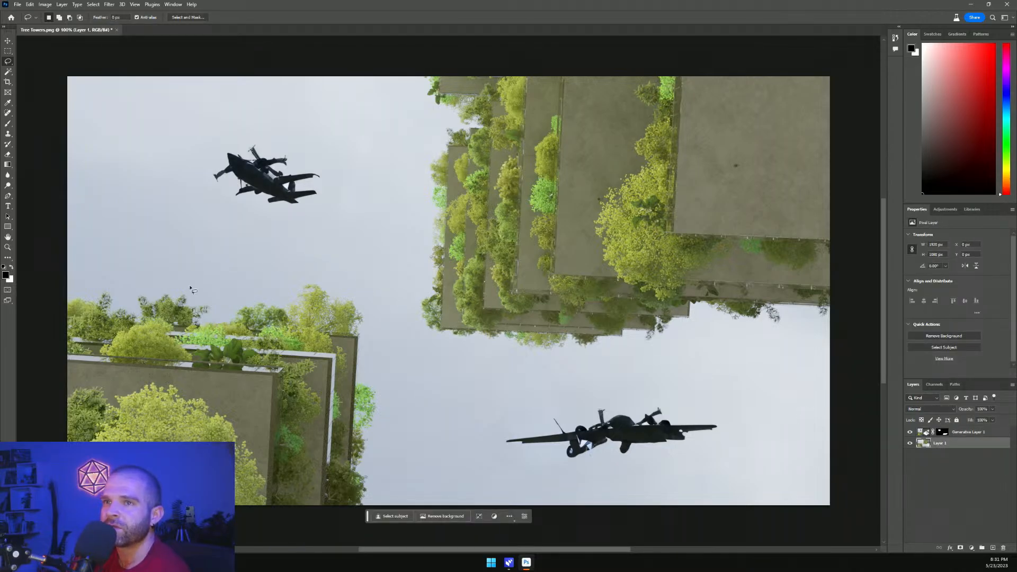
Lasso a wide diagonal loop across the sky between the towers and hide the jet generative layer
mouse_move(137, 187)
left_mouse_down()
mouse_move(213, 263)
mouse_move(441, 416)
mouse_move(565, 461)
mouse_move(712, 459)
mouse_move(660, 348)
mouse_move(433, 188)
mouse_move(259, 110)
mouse_move(165, 128)
mouse_move(159, 197)
left_mouse_up()
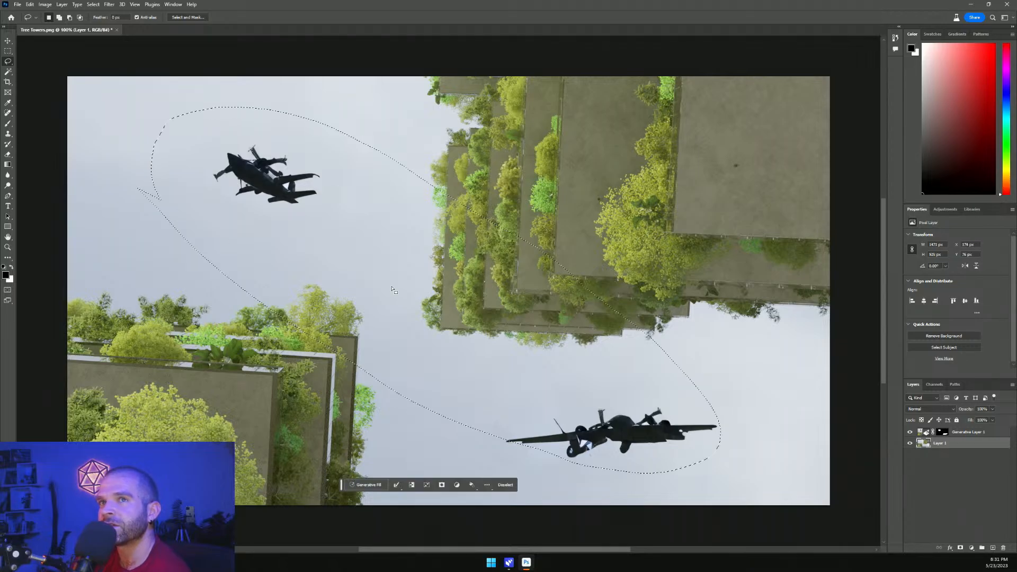
left_click(910, 432)
Generative Fill the selection with the prompt 'title an architecture project in the style of microsoft word art'
left_click(365, 484)
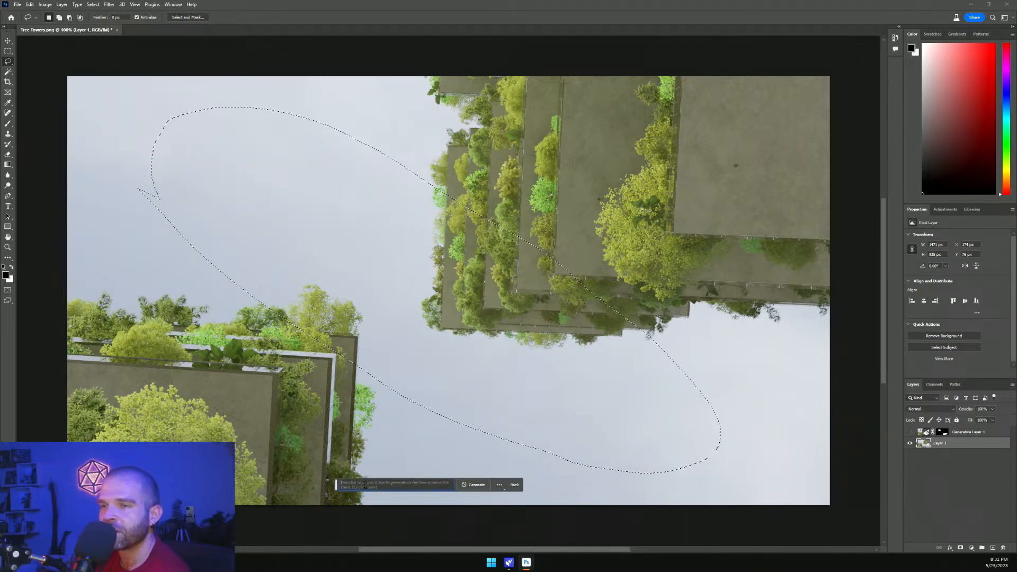
left_click_drag(384, 487, 339, 465)
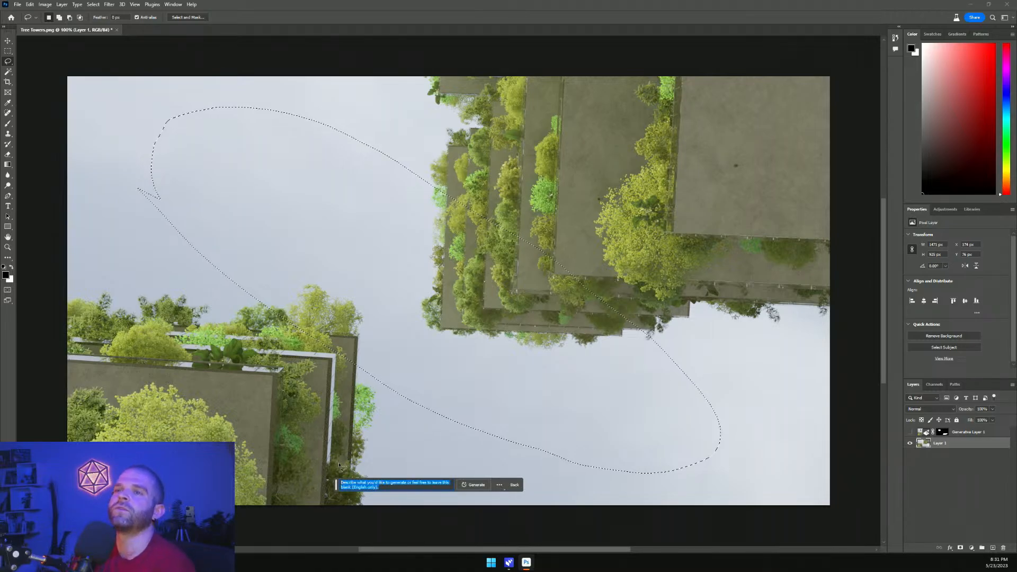
key("BackSpace")
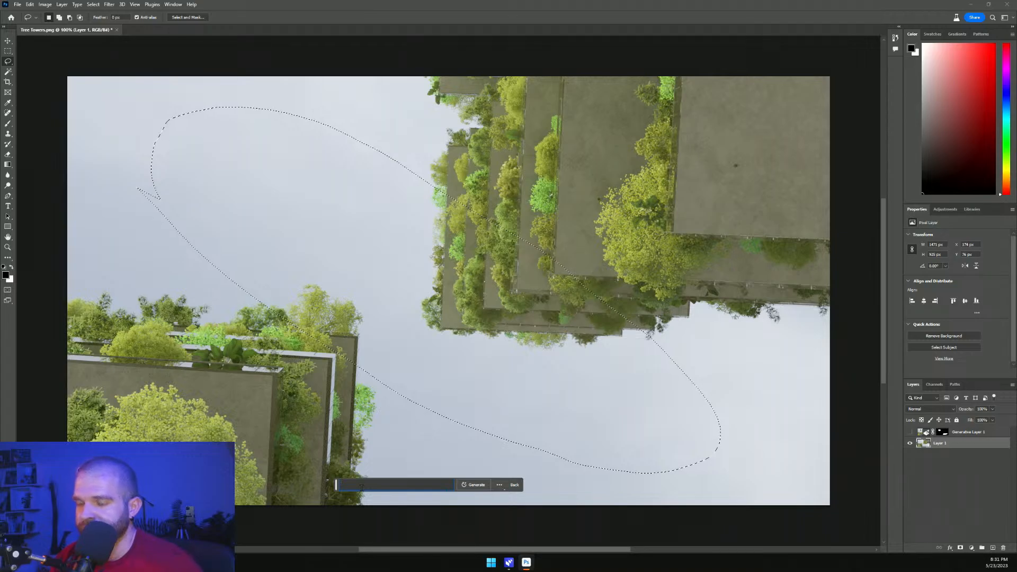
type("an")
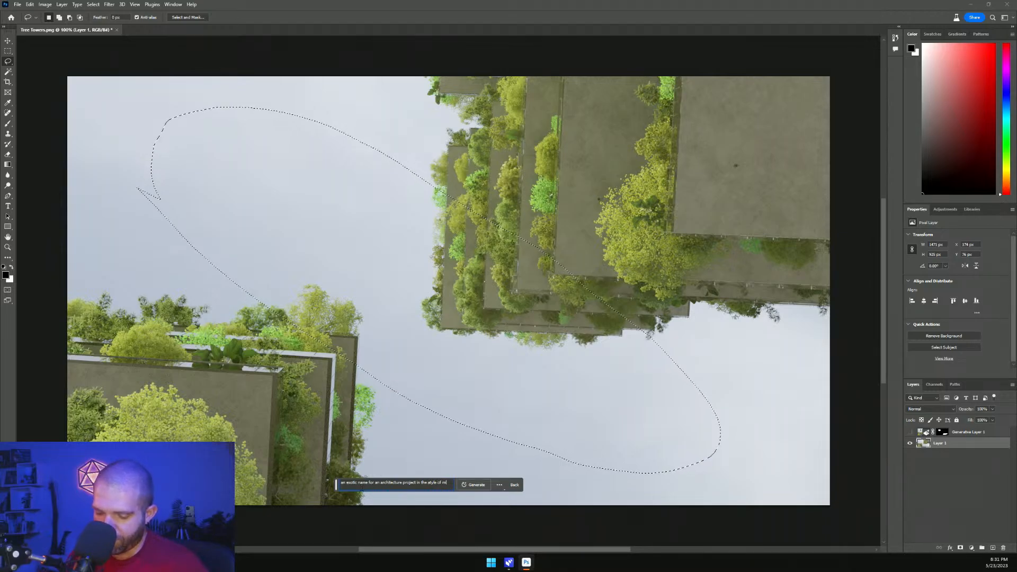
type("osoft word art")
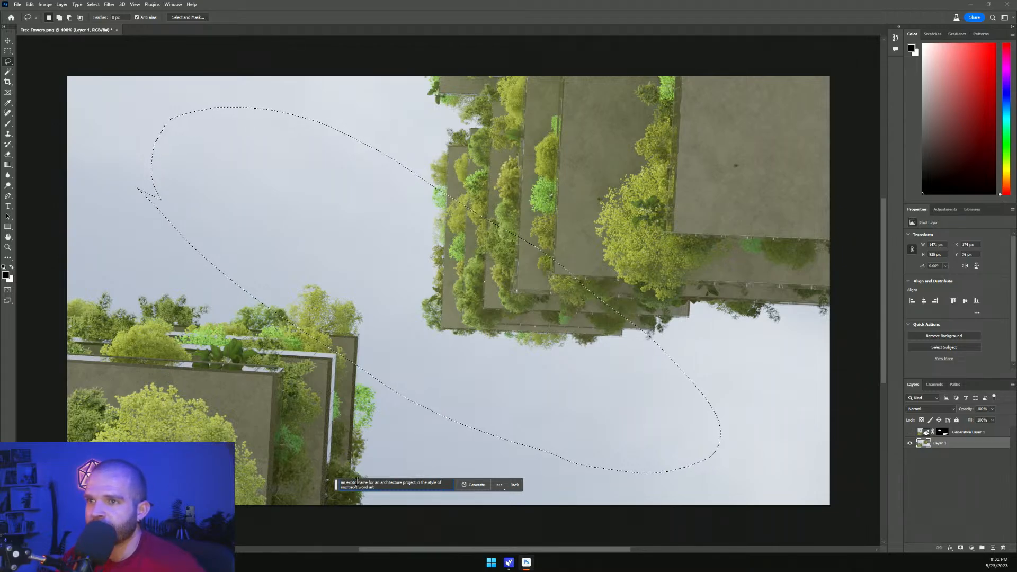
left_click_drag(361, 482, 339, 483)
type("a")
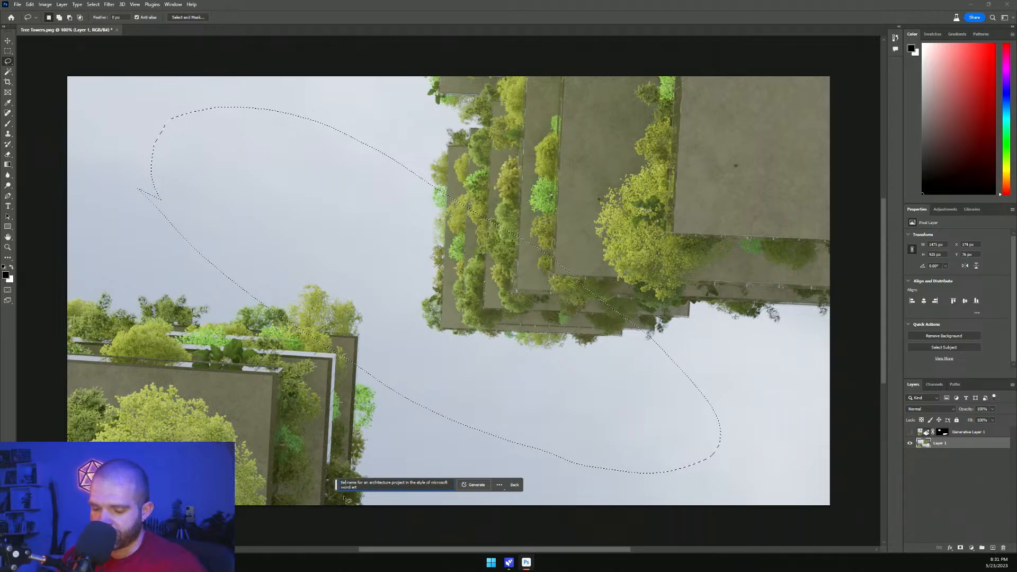
type("le")
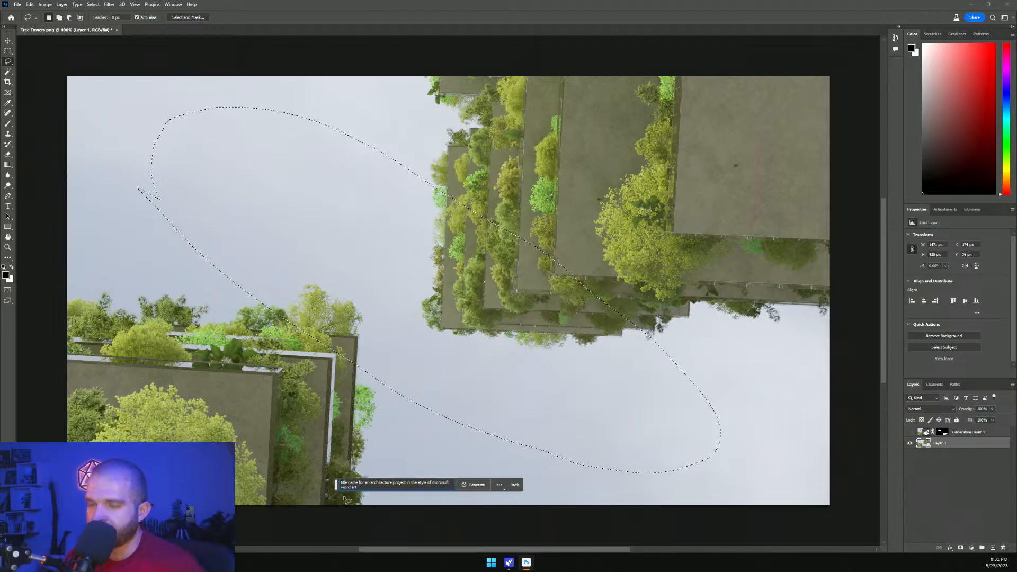
key("Delete")
key("Delete")
key("Delete")
key("Delete")
key("Delete")
key("Delete")
key("Delete")
key("Delete")
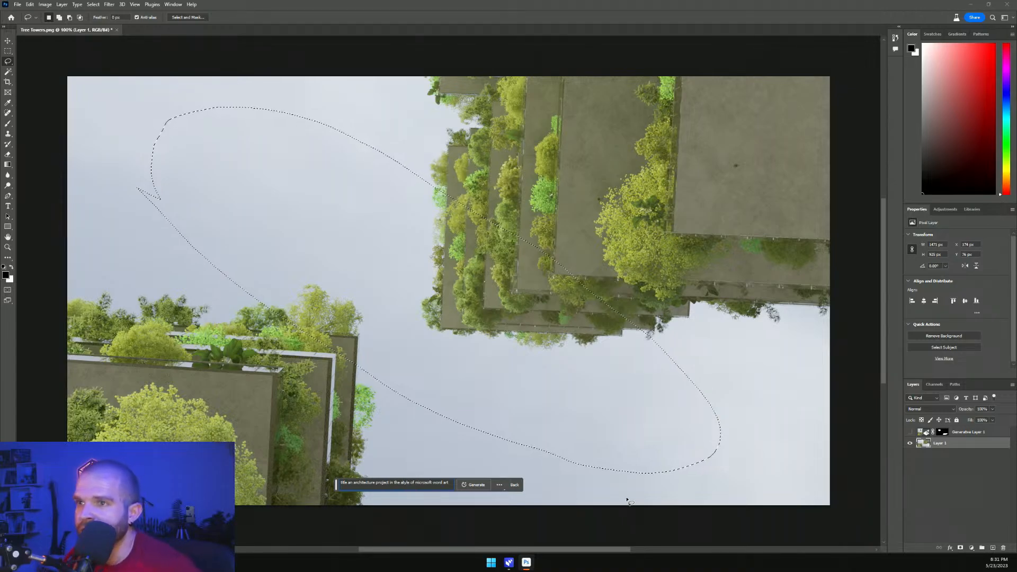
left_click(475, 484)
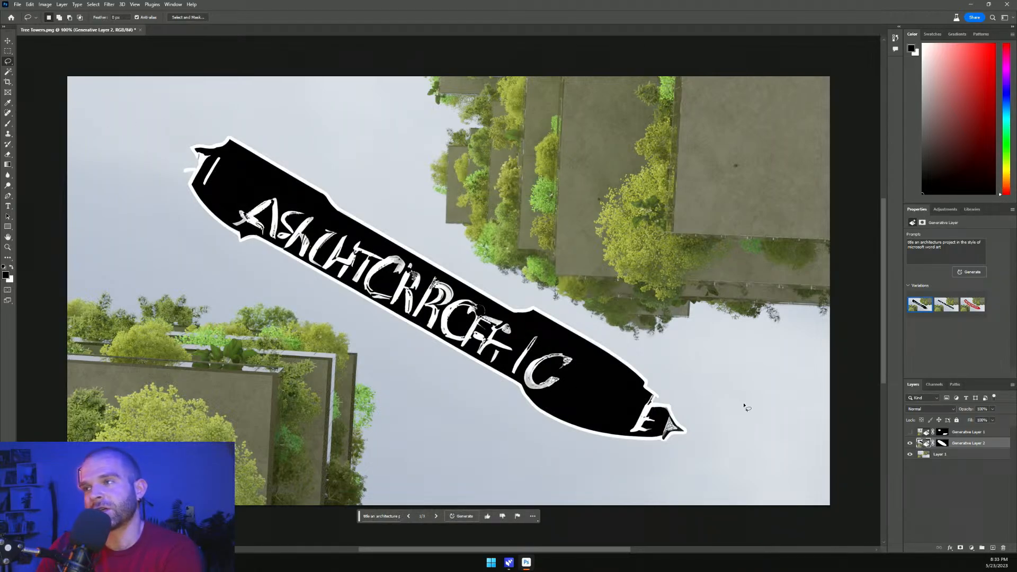
Browse the word-art variations, settle on the red banner version, and hide that word-art generative layer
left_click(436, 516)
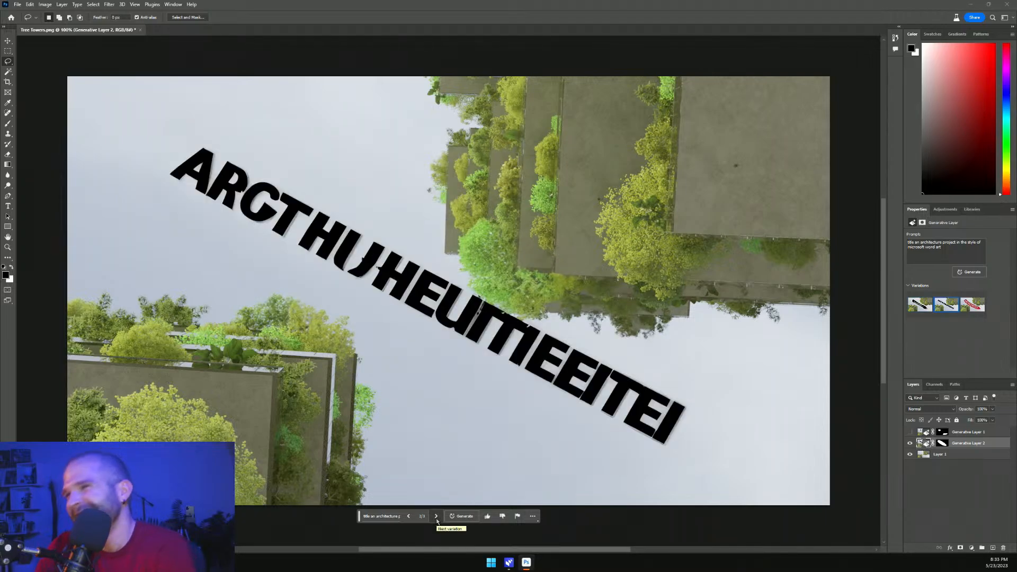
left_click(437, 518)
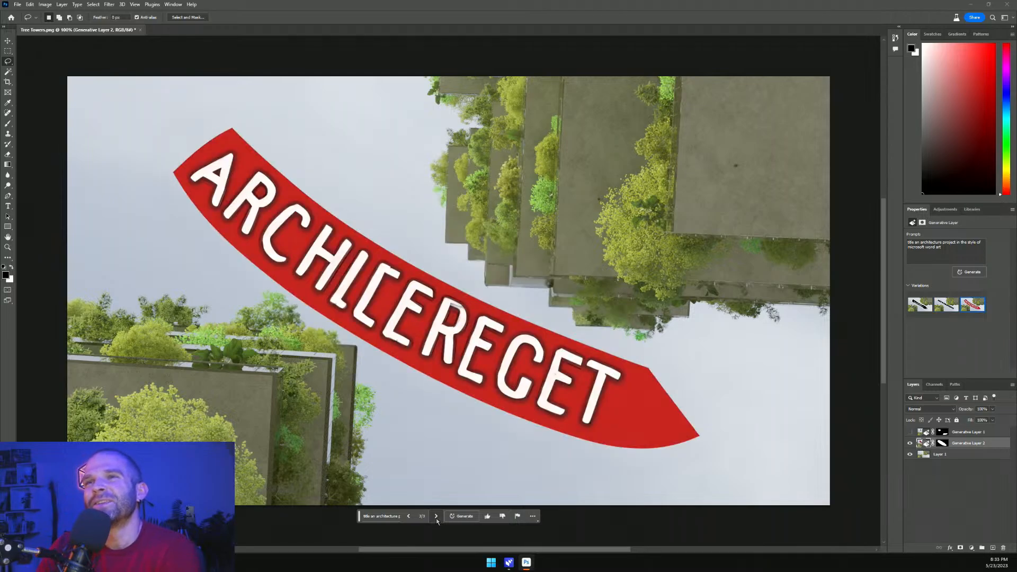
left_click(409, 516)
left_click(409, 516)
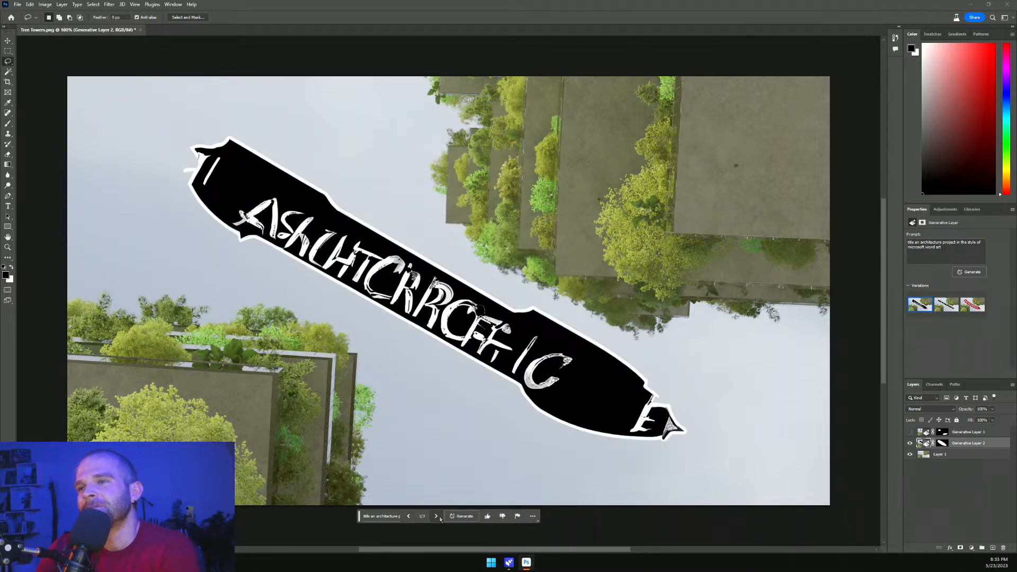
left_click(436, 518)
left_click(437, 517)
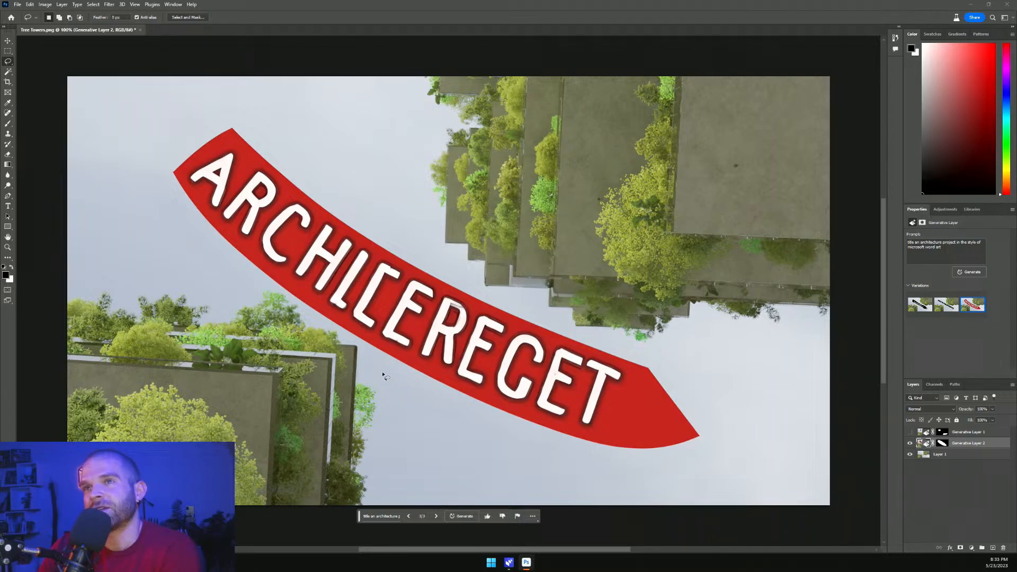
left_click(408, 517)
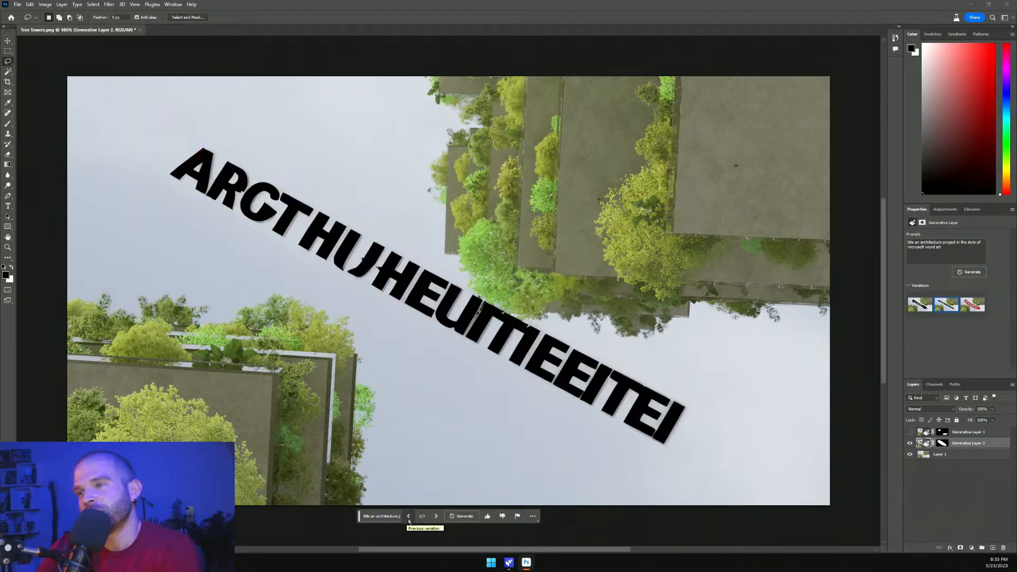
left_click(409, 520)
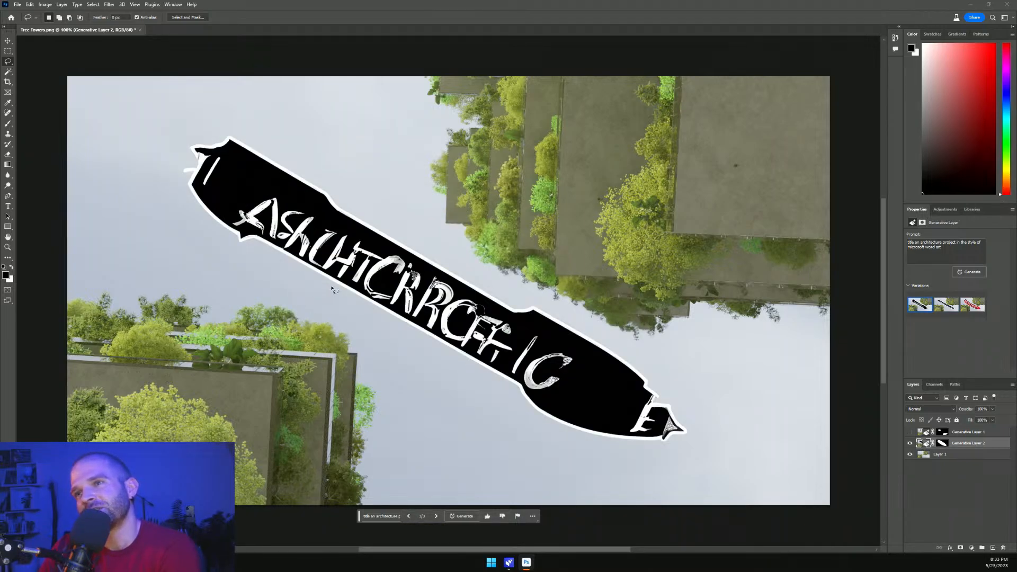
left_click(435, 518)
left_click(435, 518)
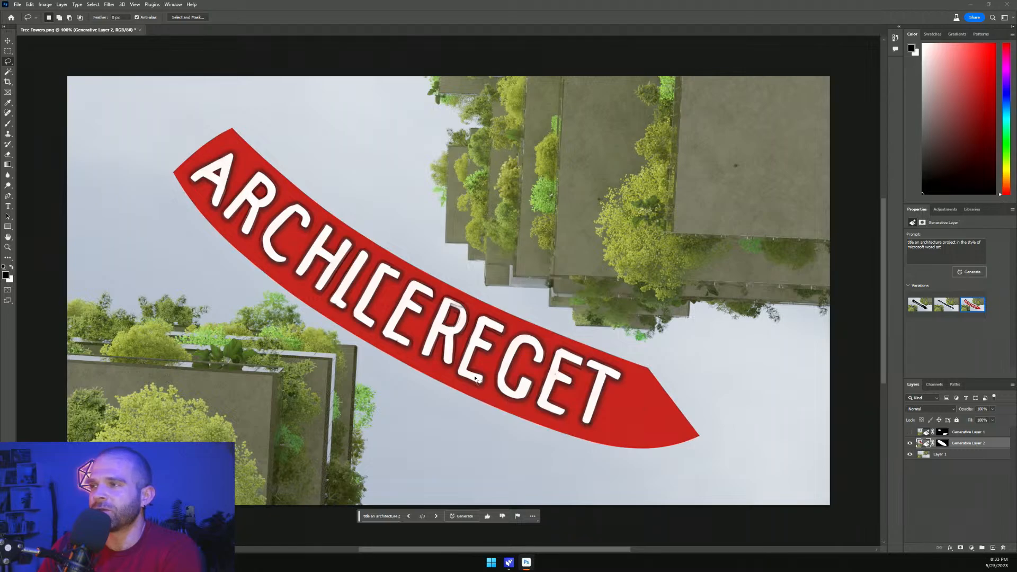
left_click(910, 443)
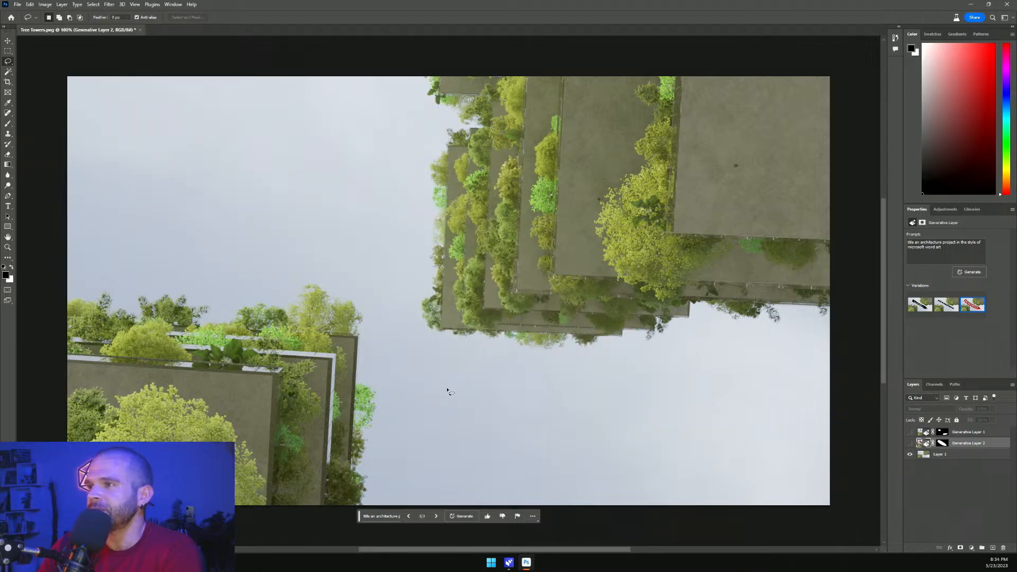